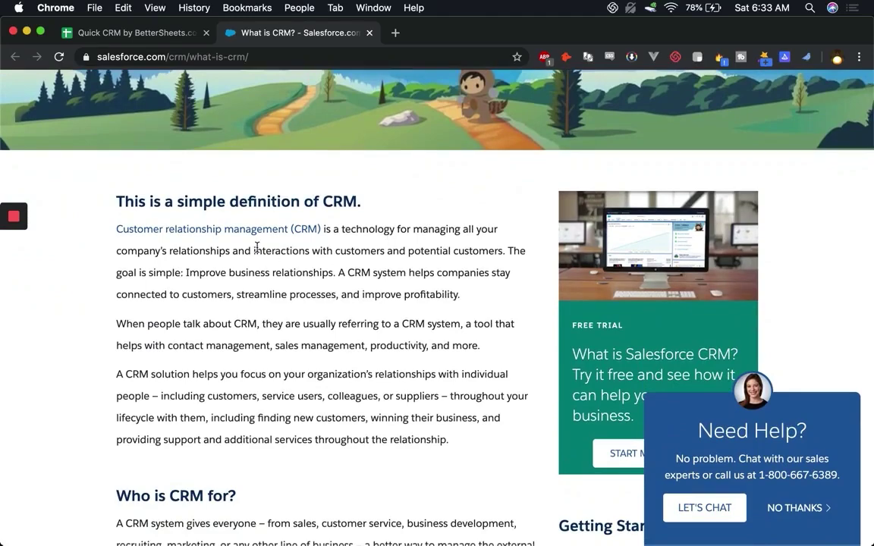
Step: Read the Salesforce article's sections on the definition of CRM and who CRM is for
scroll(307, 319, "down", 2)
scroll(307, 318, "down", 10)
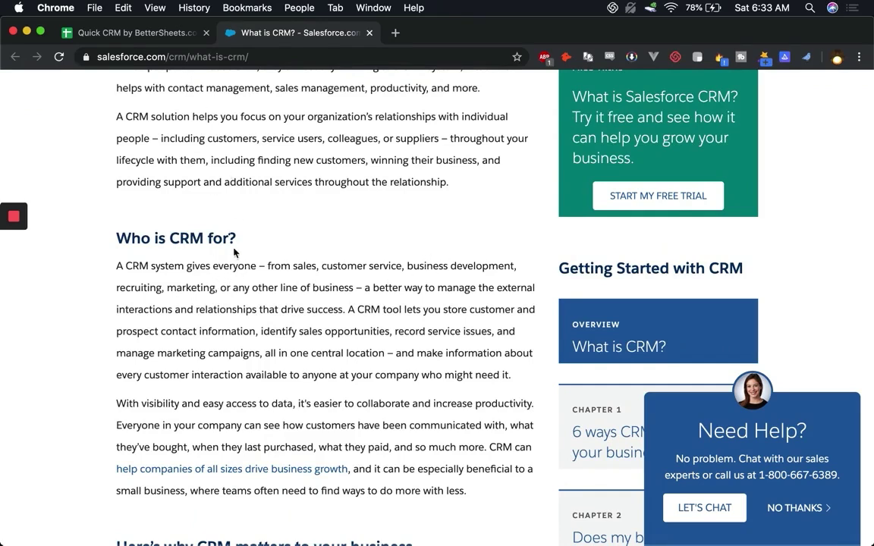
scroll(235, 256, "down", 2)
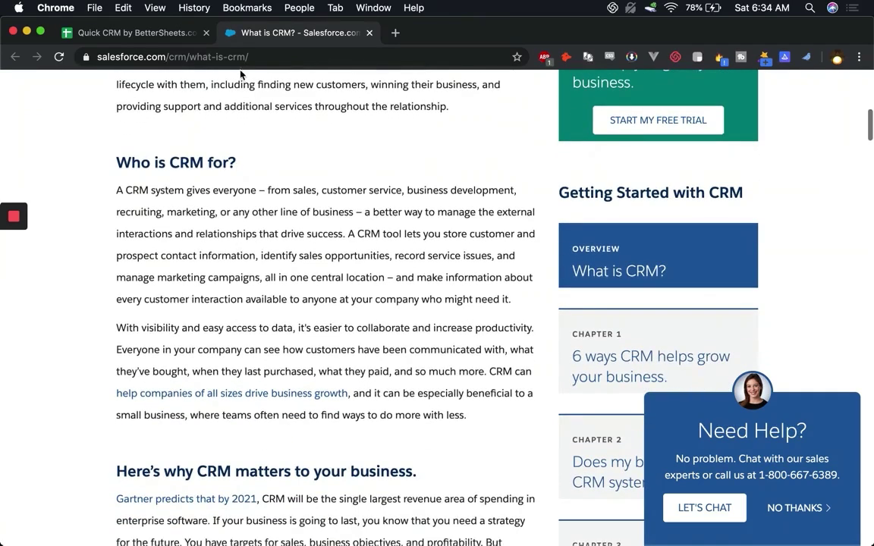
Step: Switch to the Quick CRM spreadsheet and review the Roadmap's Enter list from Name through Closed Date
left_click(138, 34)
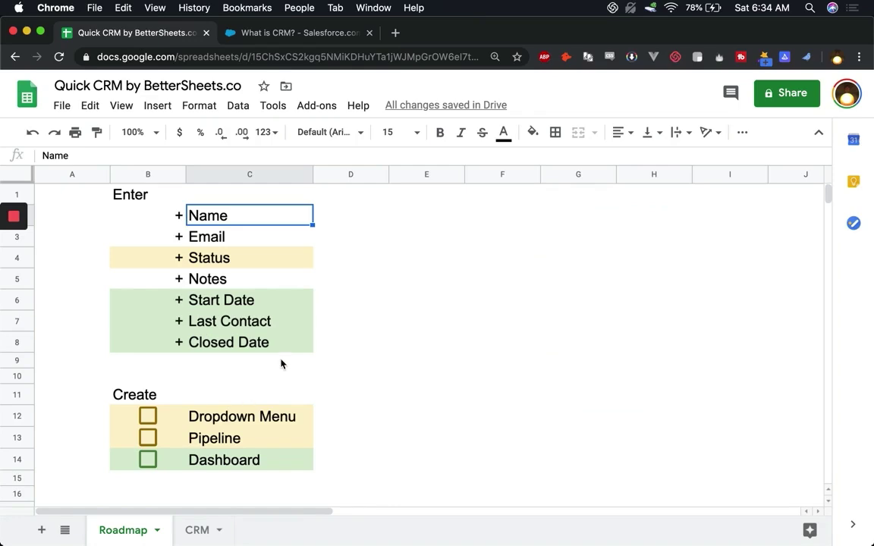
left_click(220, 377)
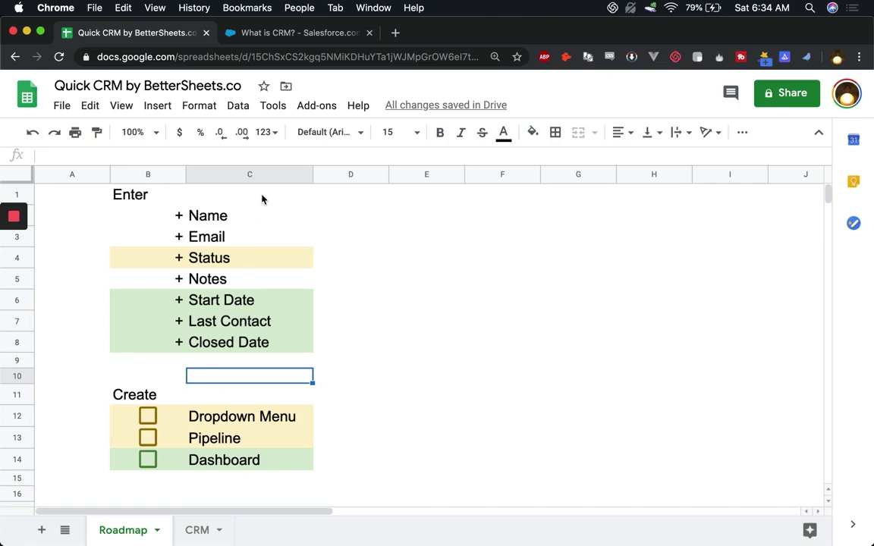
left_click(226, 221)
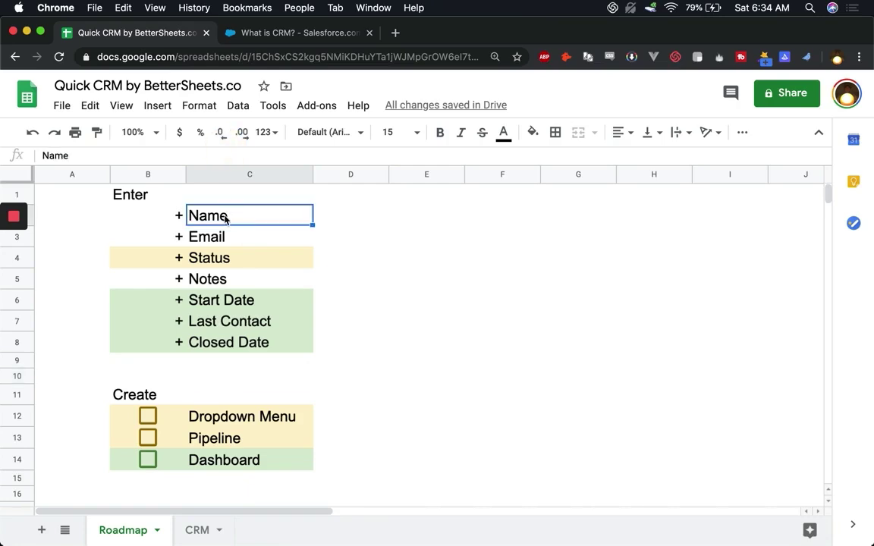
left_click(220, 236)
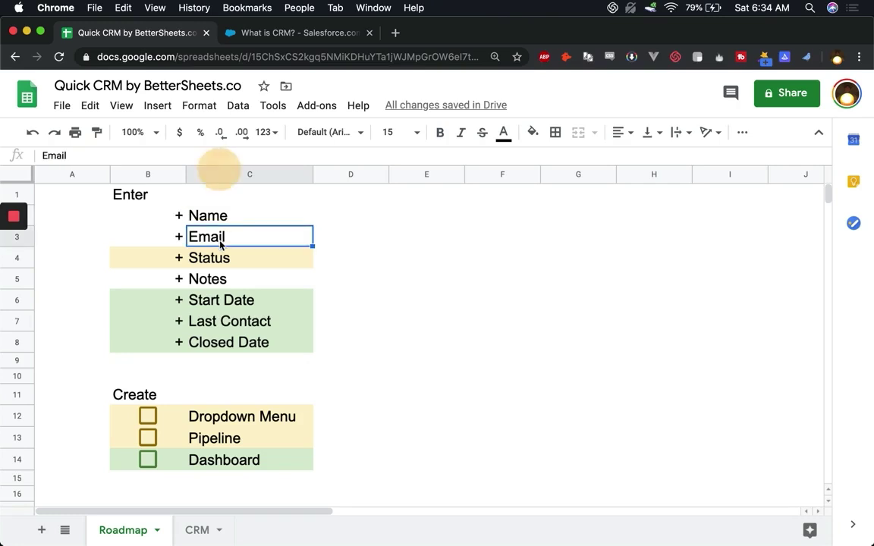
left_click(233, 216)
left_click(230, 236, "shift")
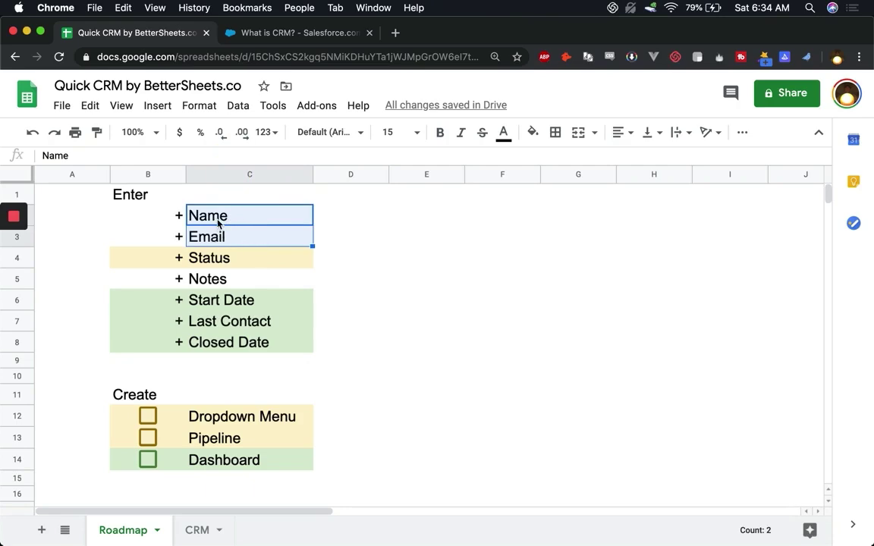
left_click(219, 258)
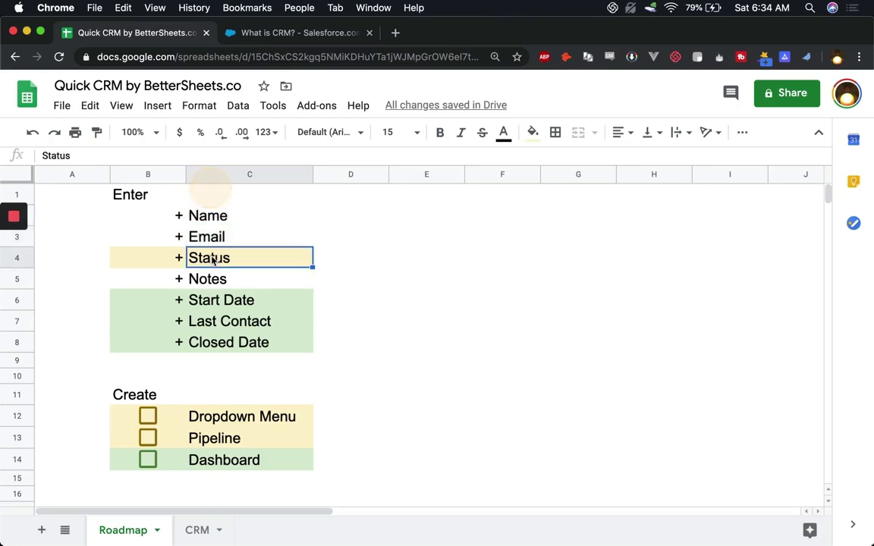
left_click(220, 280)
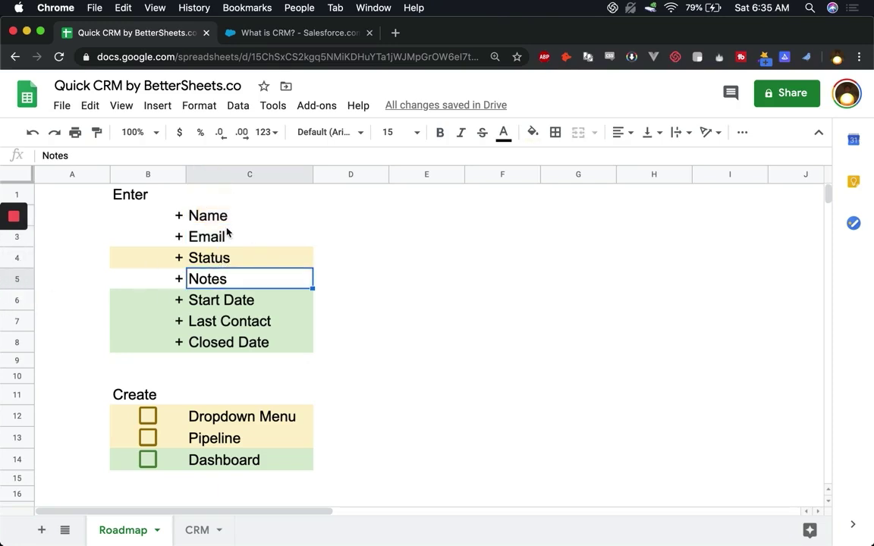
left_click(237, 304)
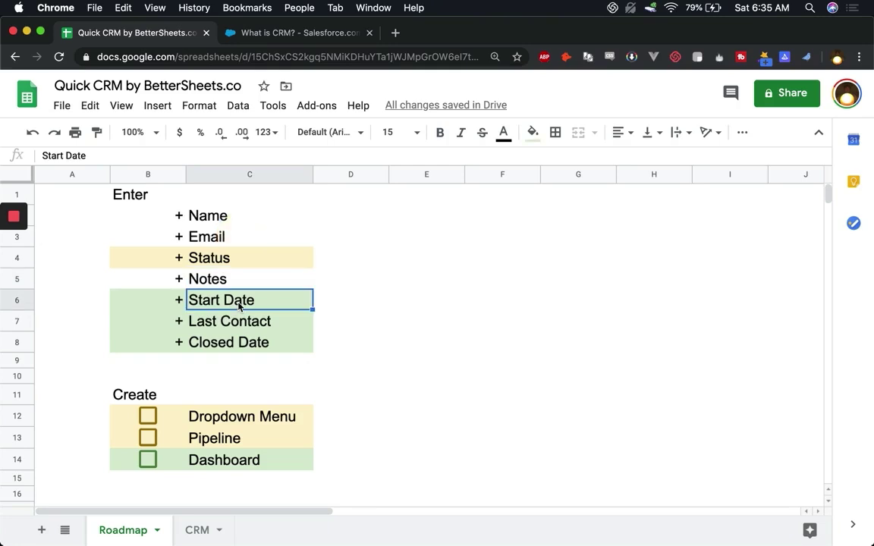
left_click(231, 328)
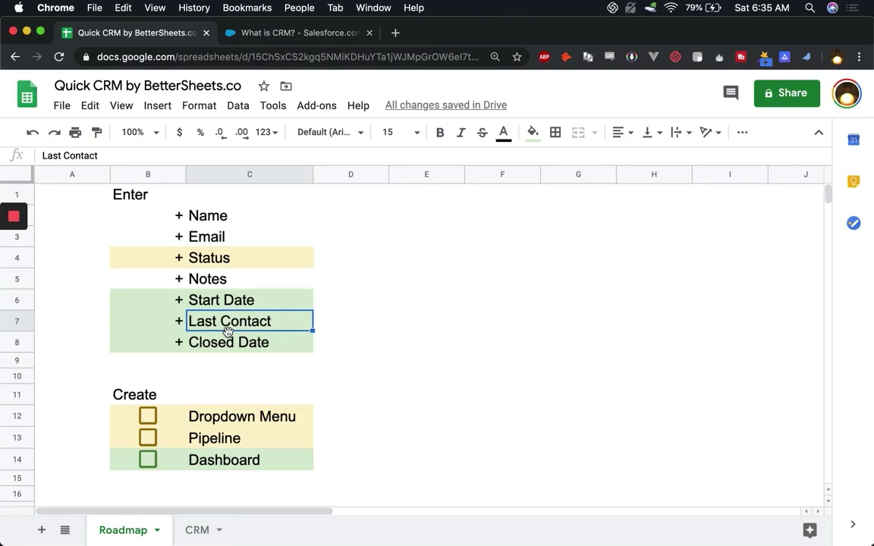
left_click(201, 346)
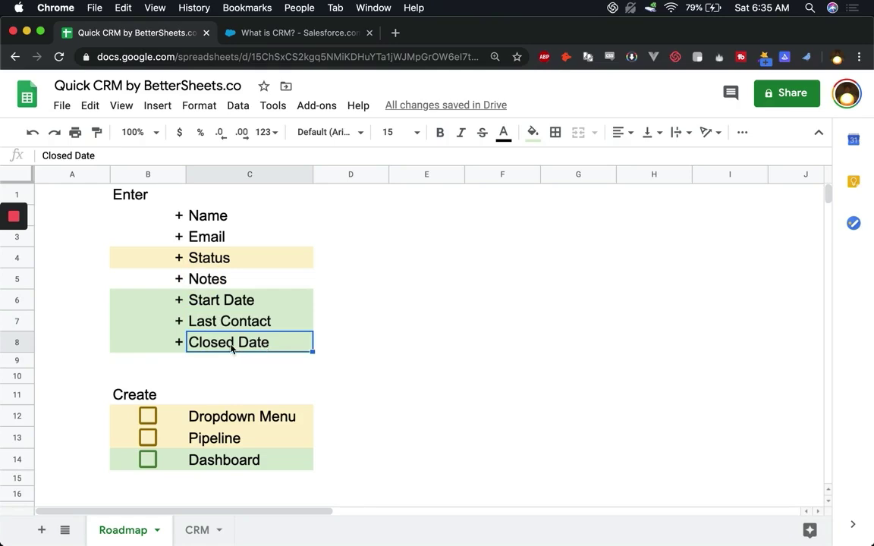
Step: Compare the Roadmap's Dropdown Menu, Pipeline and Dashboard items with the Status and date fields they depend on
left_click(220, 418)
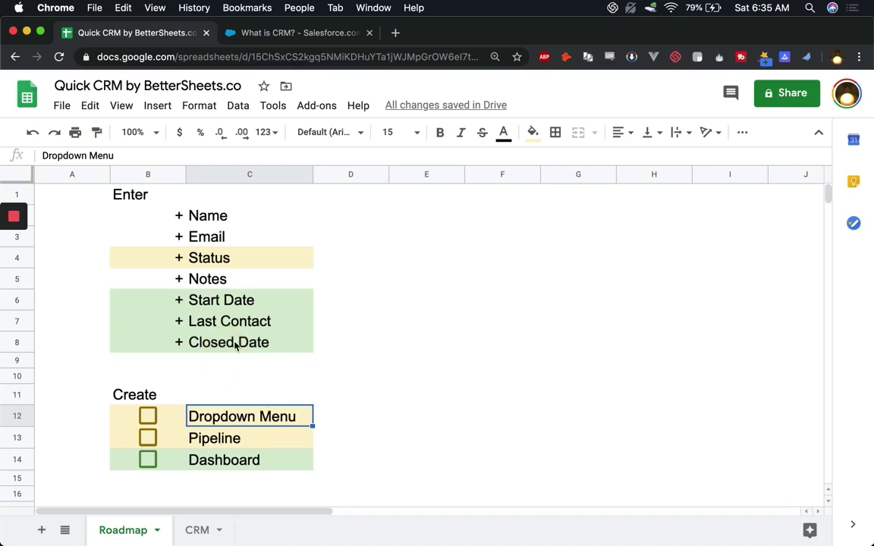
left_click(191, 256)
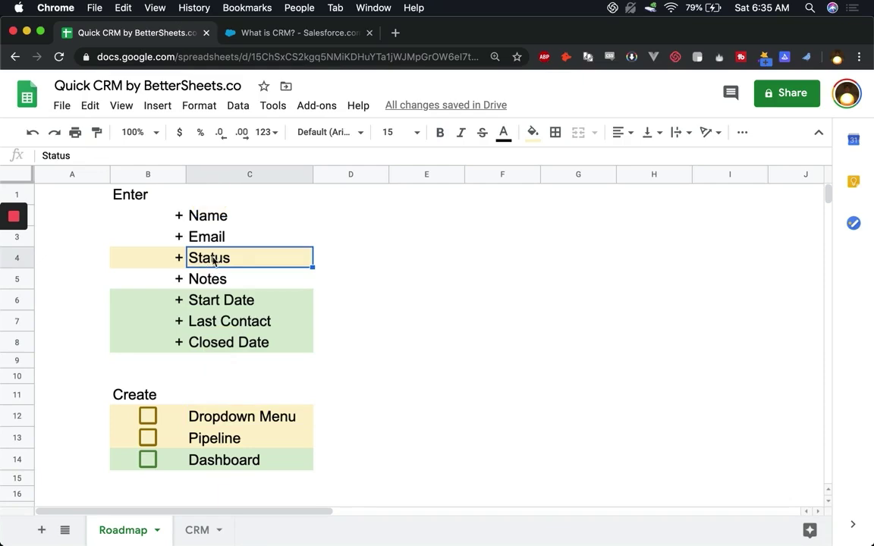
left_click(227, 420)
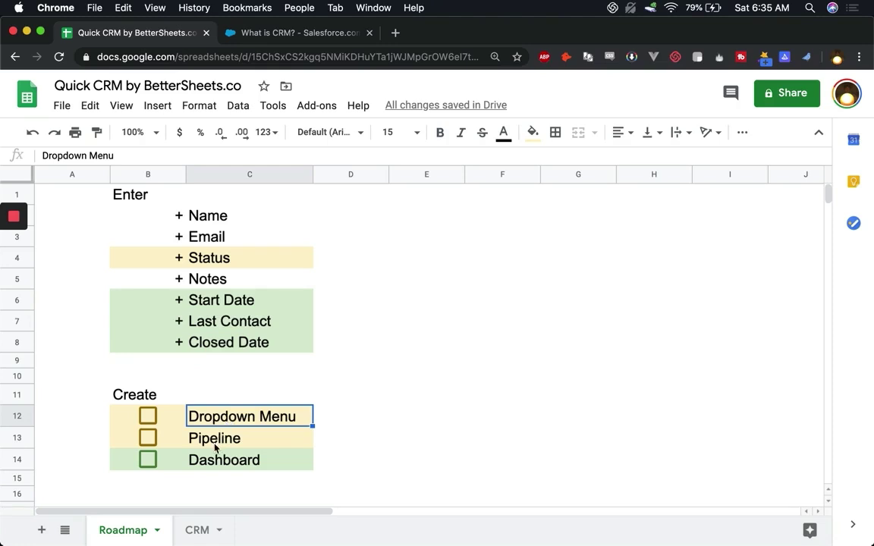
left_click(214, 446)
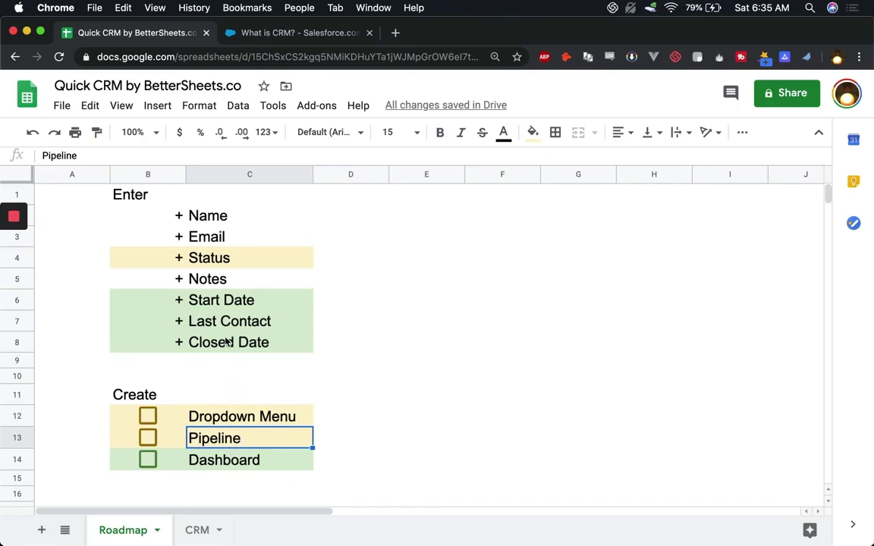
left_click_drag(216, 300, 242, 354)
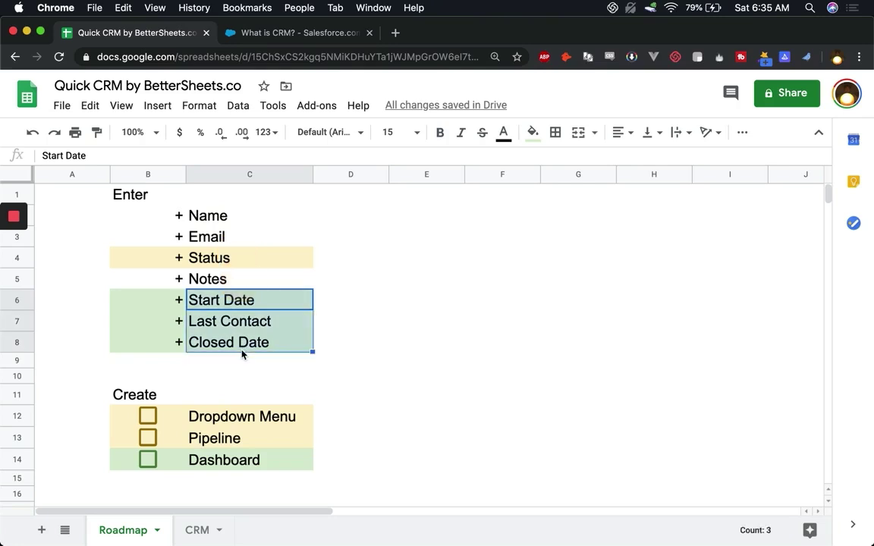
left_click(223, 464)
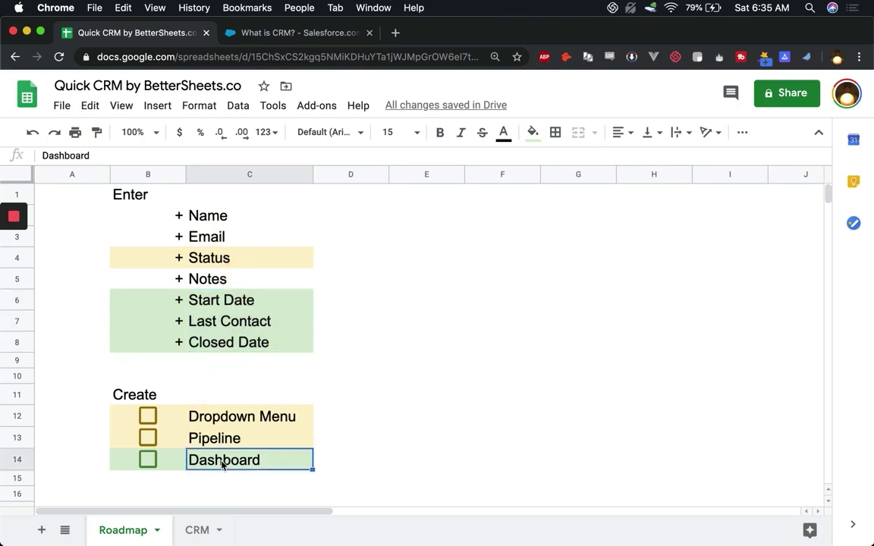
left_click(232, 345)
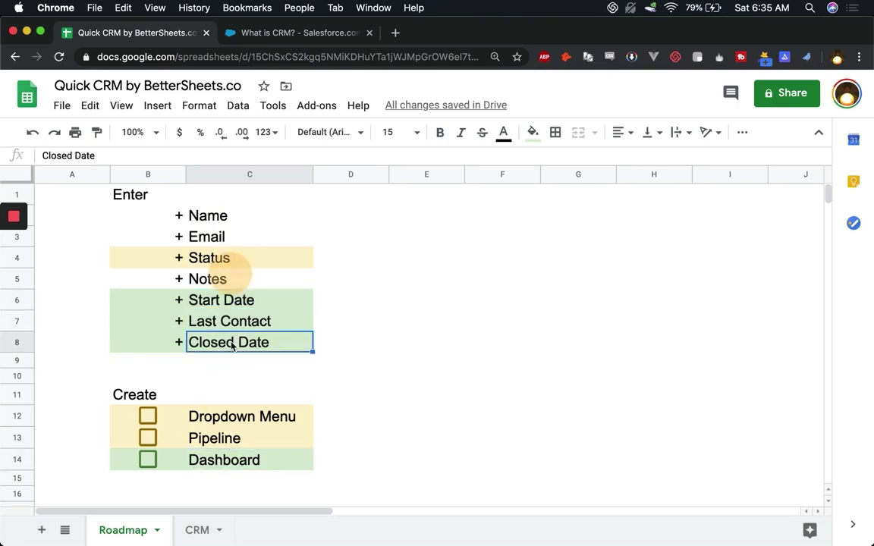
left_click(230, 304)
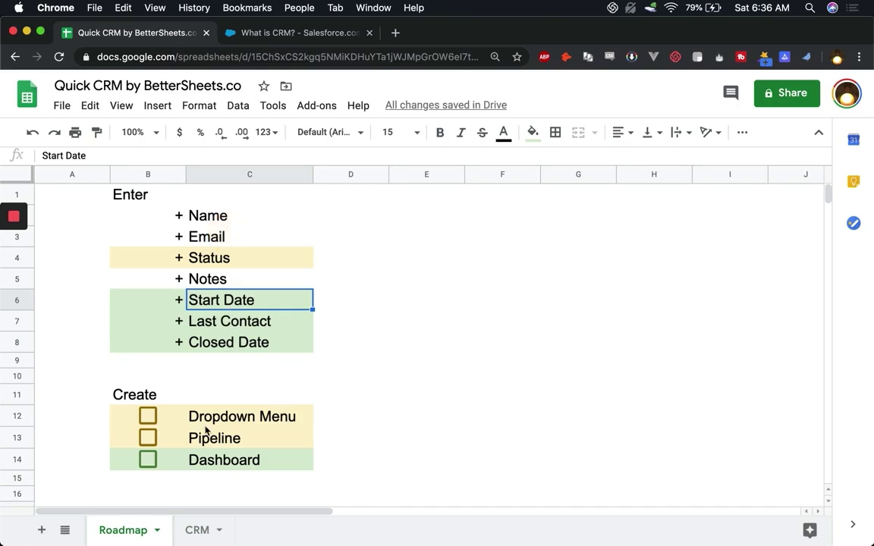
left_click(239, 324)
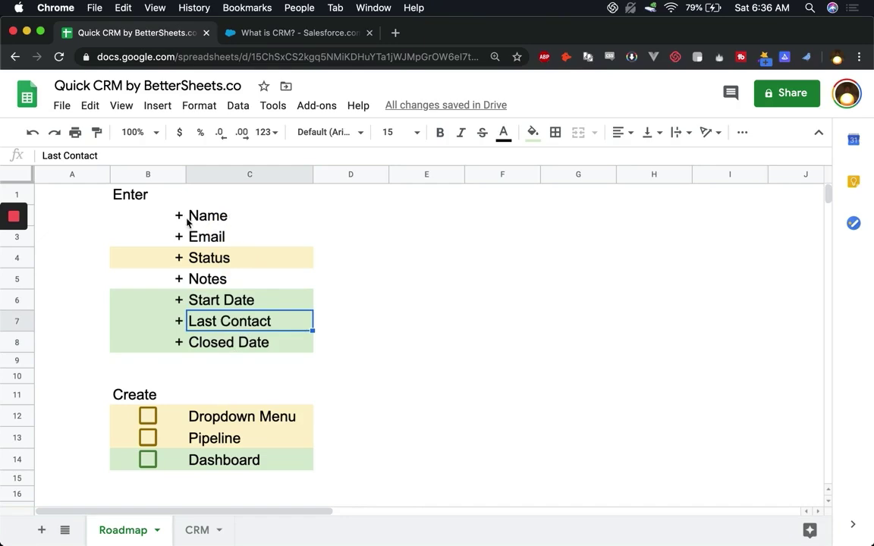
Step: Review the basic Roadmap fields Name through Notes together with the Pipeline and Dashboard items
left_click_drag(190, 215, 193, 246)
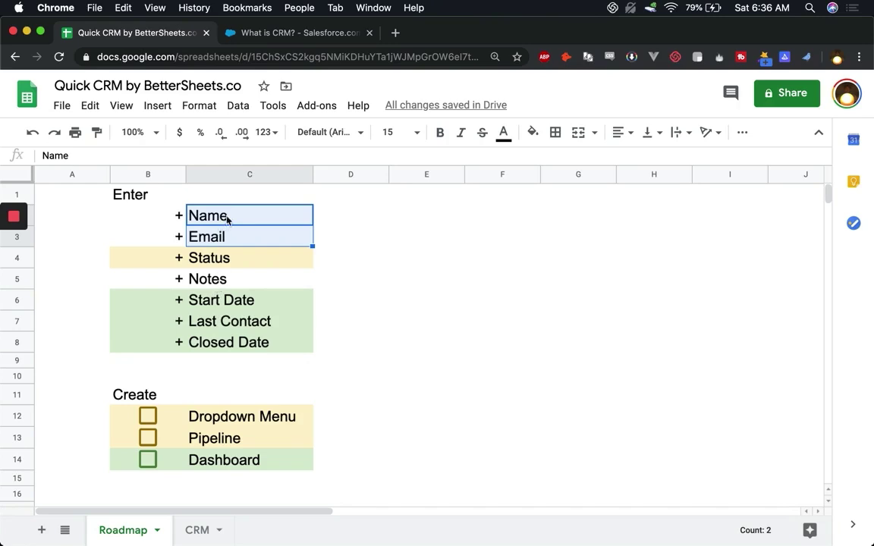
left_click(227, 219)
left_click_drag(246, 219, 248, 281)
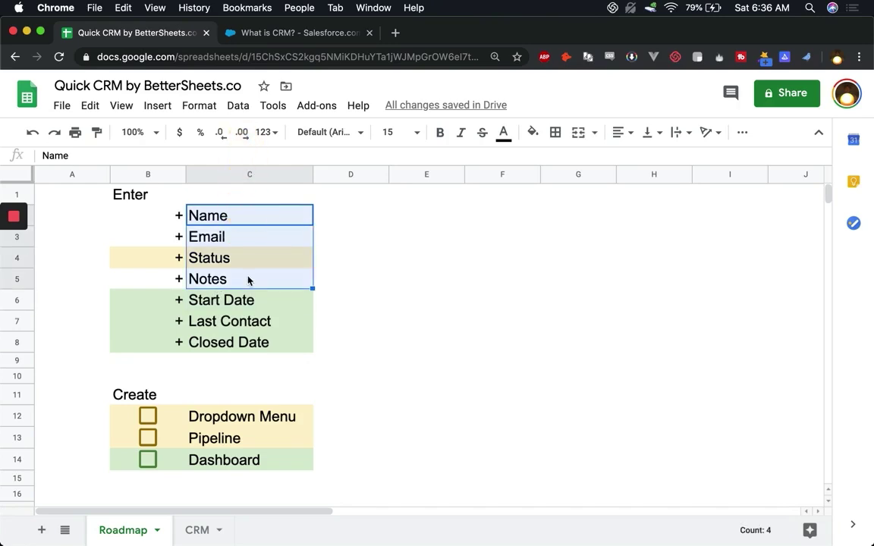
left_click(205, 435)
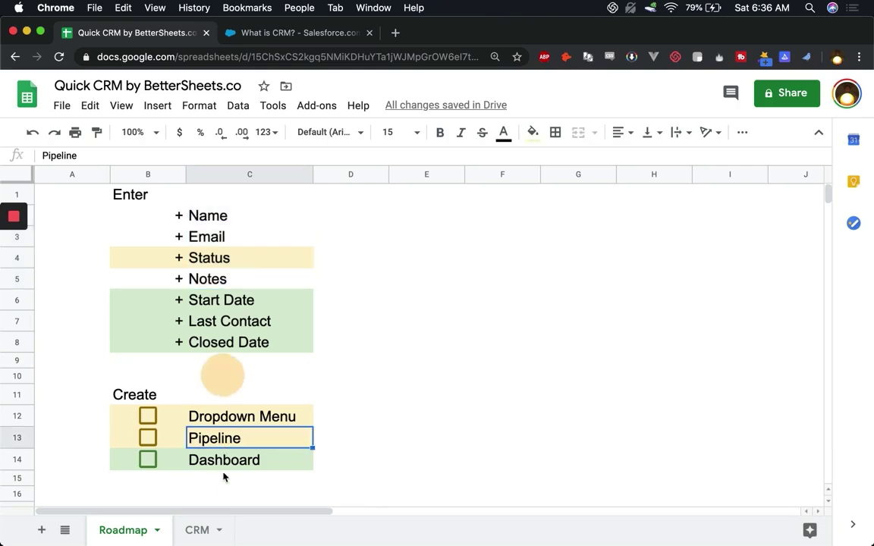
left_click(227, 464)
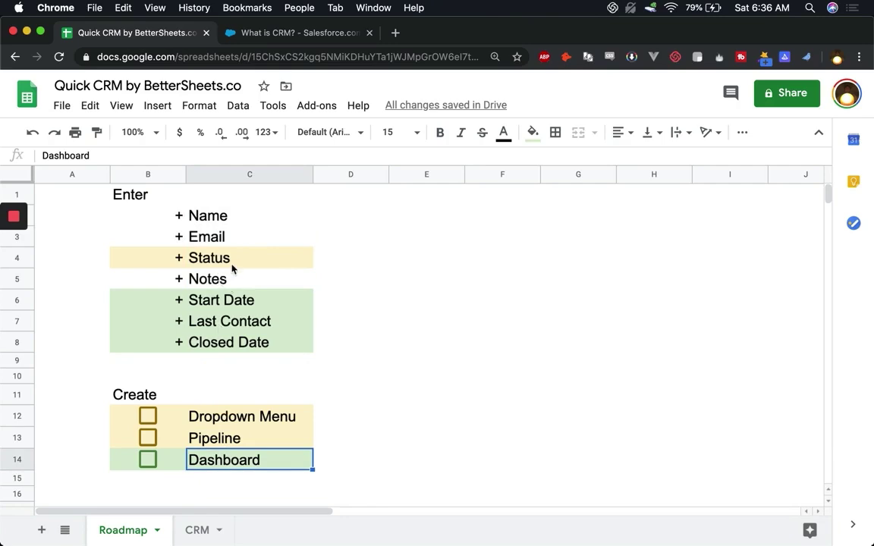
left_click_drag(232, 215, 240, 281)
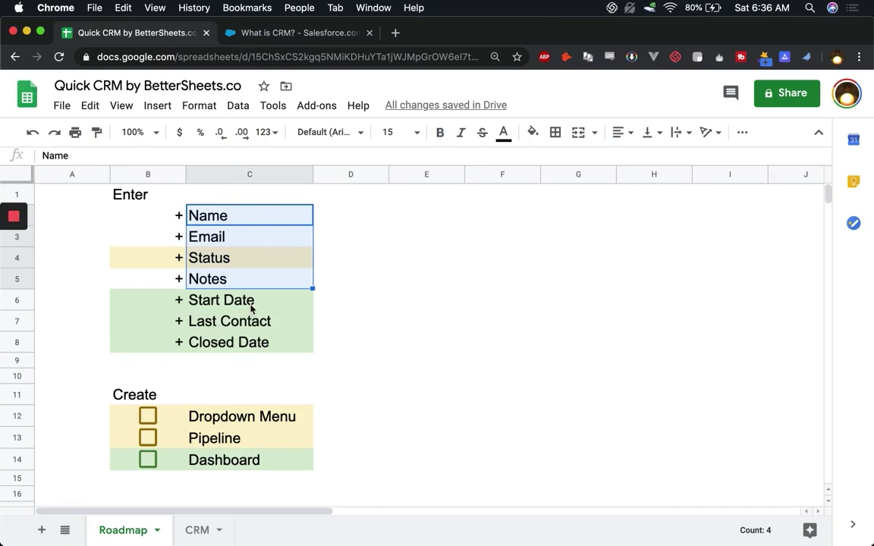
Step: Copy the Roadmap field names from Name through Closed Date and paste them transposed into row 1 of the CRM sheet
left_click(225, 219)
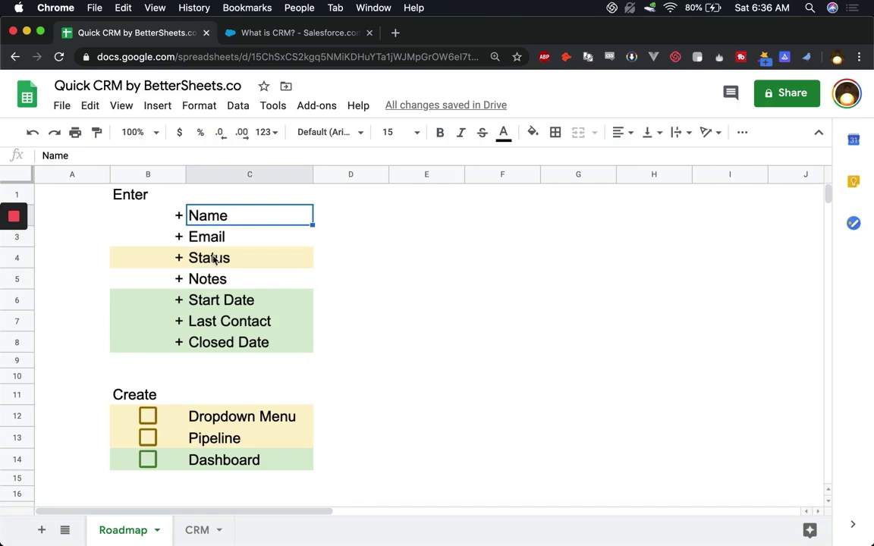
key("alt+Down")
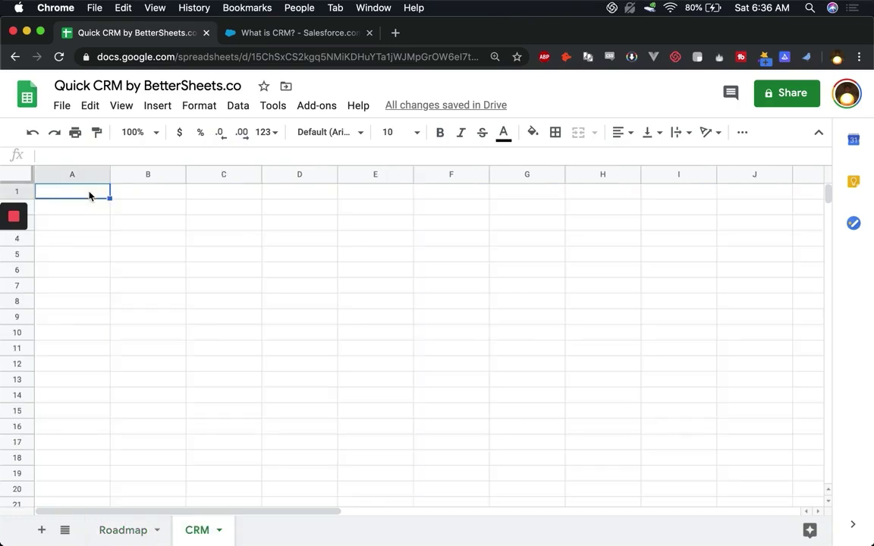
right_click(88, 195)
mouse_move(182, 202)
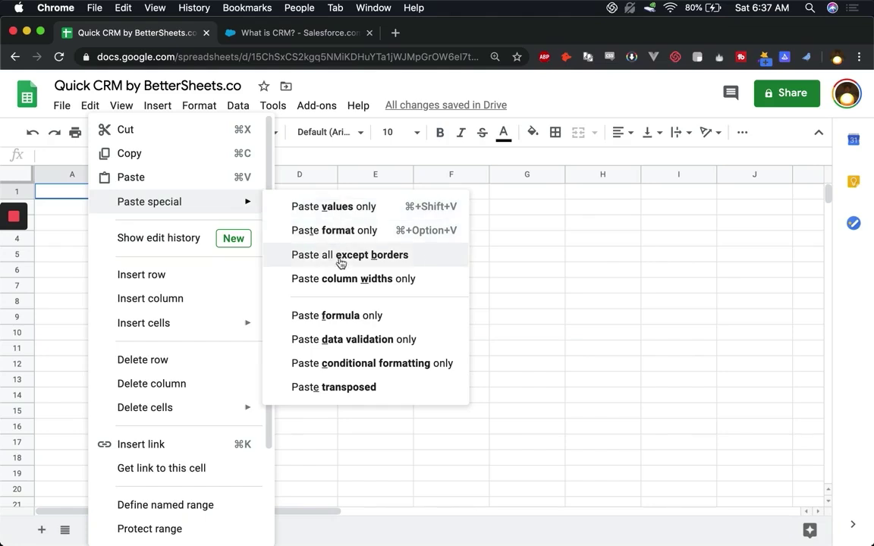
left_click(348, 386)
Step: Widen the CRM sheet's header columns equally, starting from the Name column, so the field names fit
left_click(197, 244)
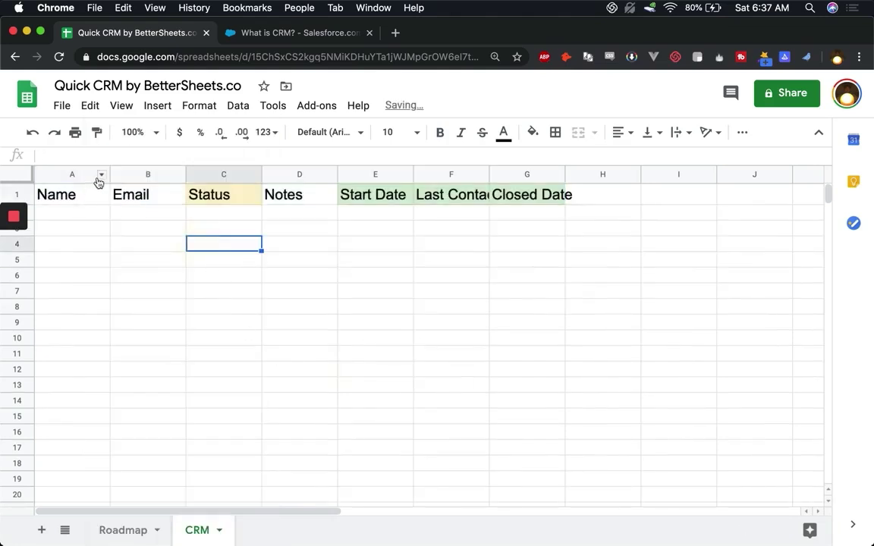
left_click_drag(98, 175, 620, 172)
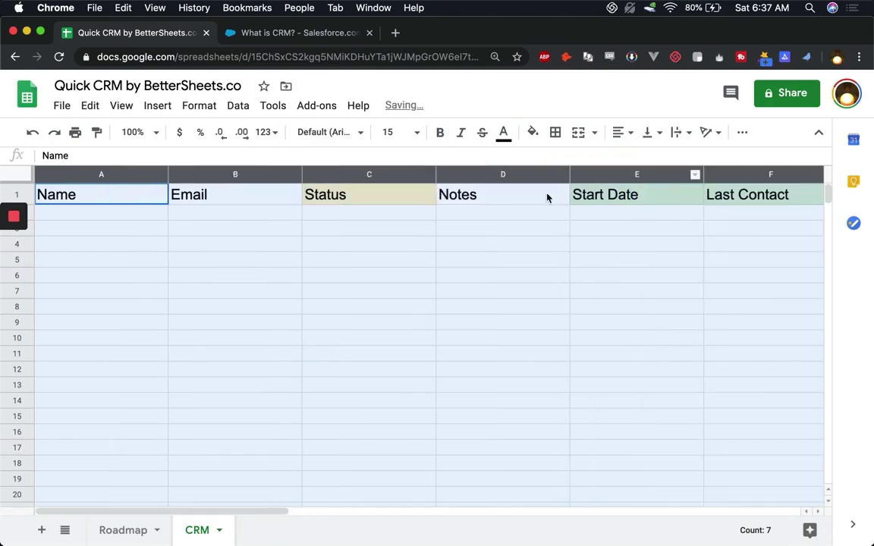
left_click(110, 228)
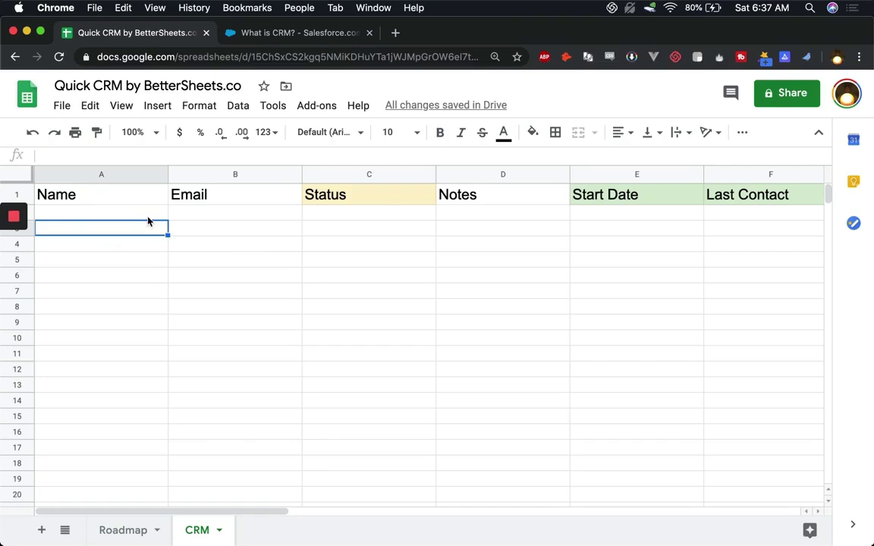
Step: Enter To Email and Emailed as the first two Status values in cells C2 and C3
left_click(361, 217)
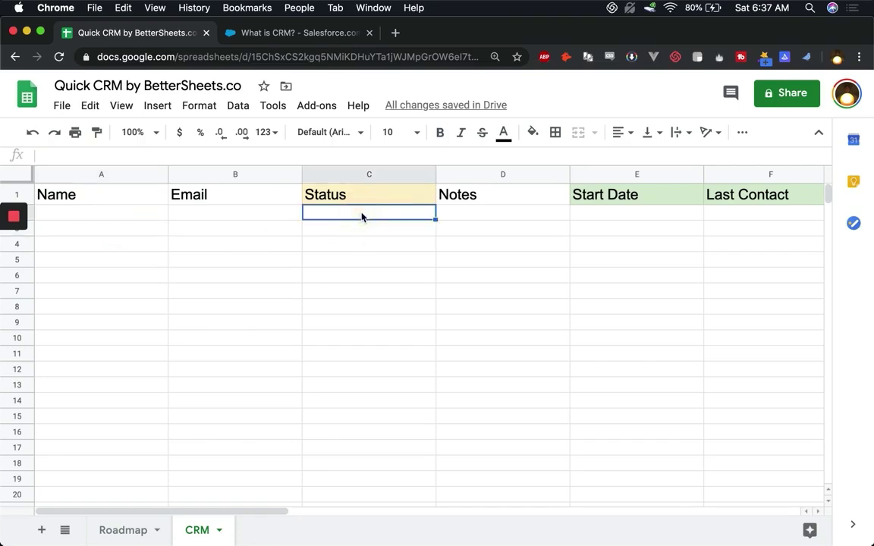
type("To Email")
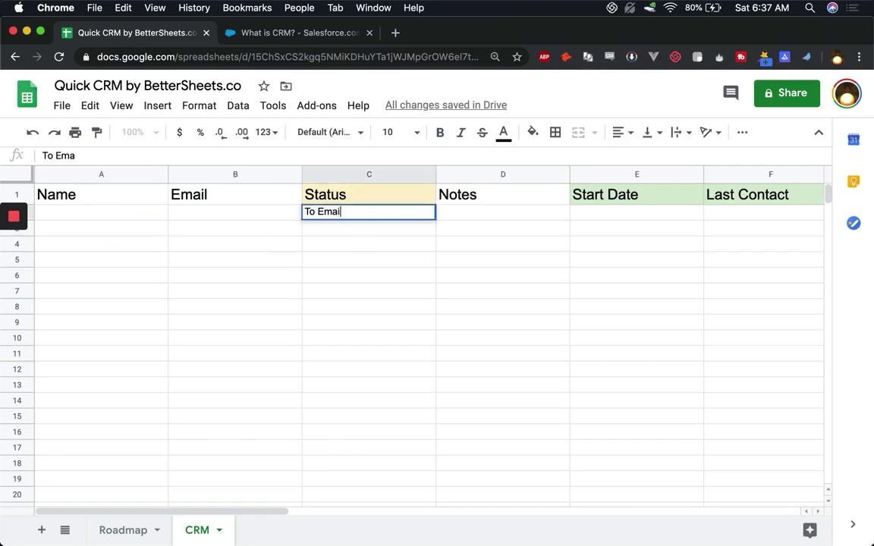
key("Return")
type("Emailed")
key("Return")
type("Responded")
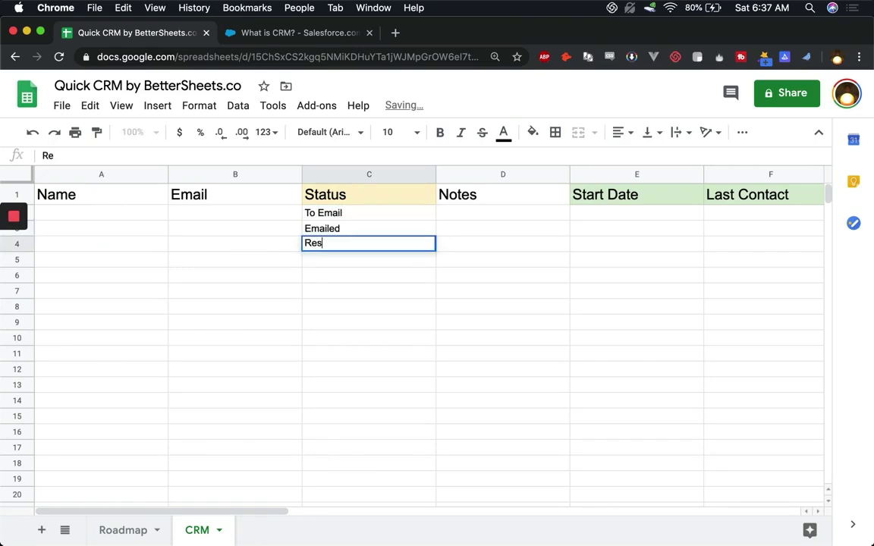
key("BackSpace")
key("BackSpace")
key("BackSpace")
key("BackSpace")
key("BackSpace")
key("BackSpace")
key("BackSpace")
type("plied")
key("BackSpace")
key("BackSpace")
key("BackSpace")
key("BackSpace")
key("BackSpace")
key("BackSpace")
key("BackSpace")
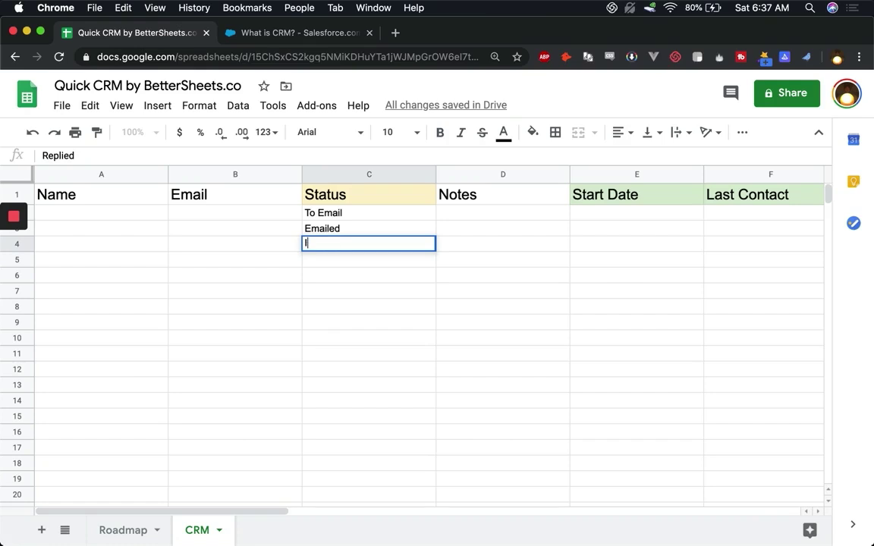
Step: Enter In Progress and Closed as the next Status values in cells C4 and C5
type("In Proj")
type("ress")
key("Return")
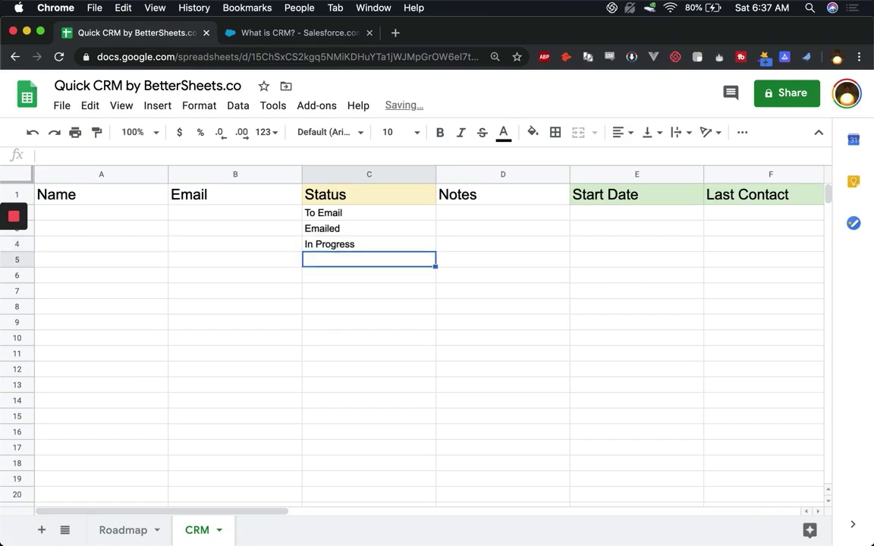
type("Closed")
key("Return")
Step: Remove the To Email status and move Emailed, In Progress and Closed up one row to start in C2
left_click(339, 212)
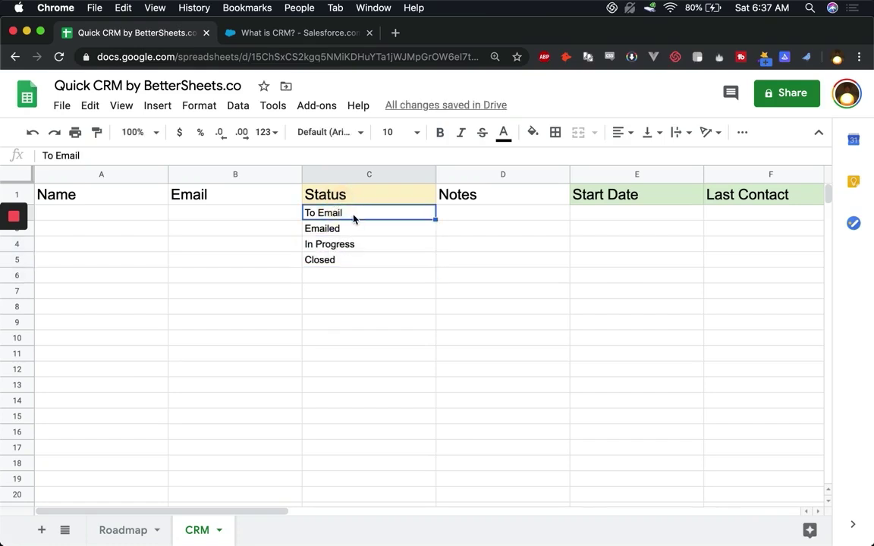
key("Delete")
left_click_drag(331, 229, 333, 262)
left_click(331, 248)
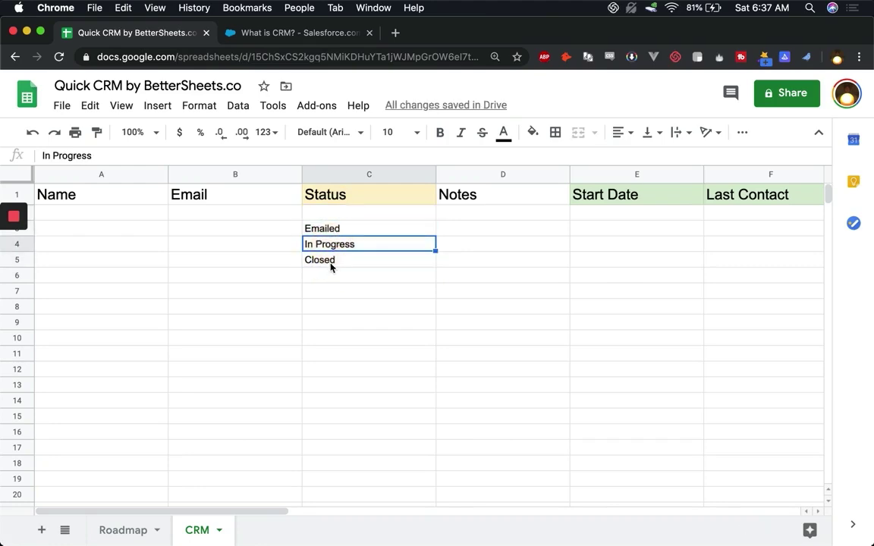
left_click(331, 263)
left_click_drag(343, 230, 341, 260)
key("super+x")
key("Up")
key("super+v")
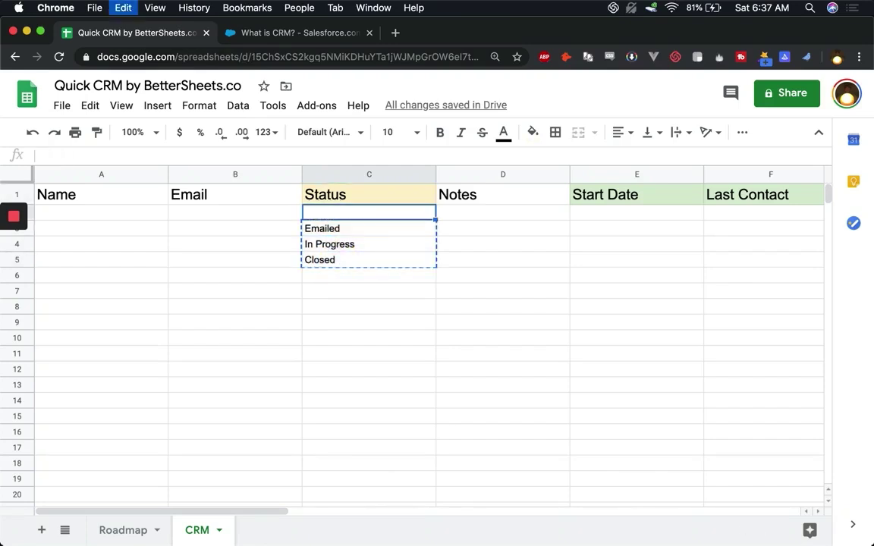
Step: Repeat the Emailed, In Progress and Closed block twice below to fill the Status column down to C10
key("Down")
key("Down")
key("super+v")
key("Down")
key("Down")
key("Down")
key("super+v")
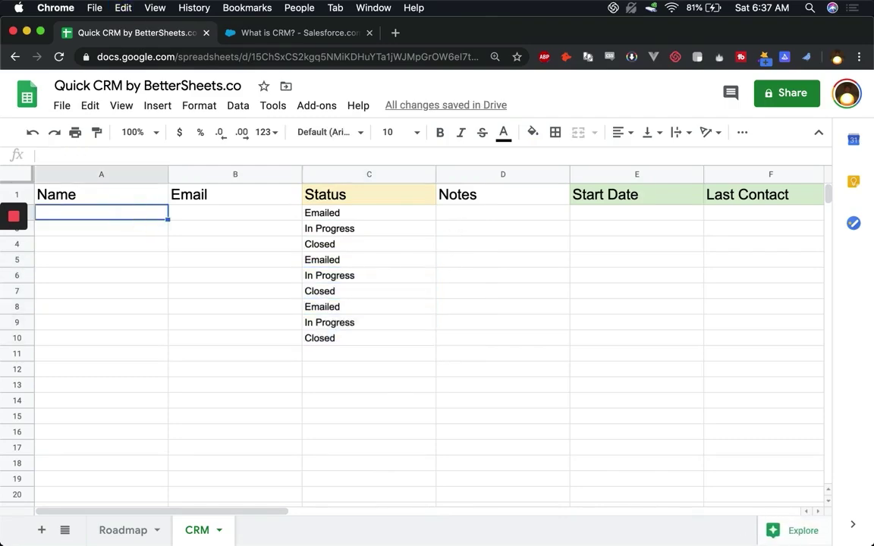
Step: Fill in the contacts' first names and e-mail addresses in rows 2 to 10 of the CRM sheet
type("Andrew")
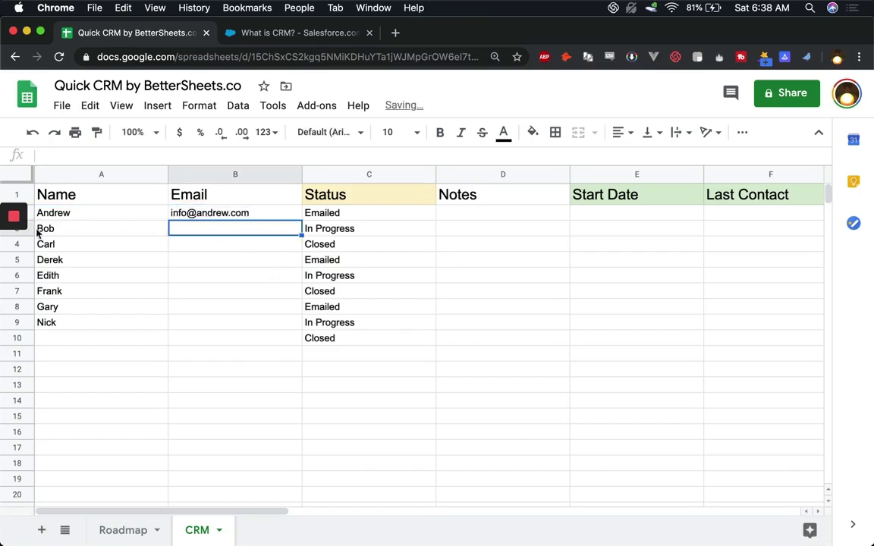
mouse_move(13, 252)
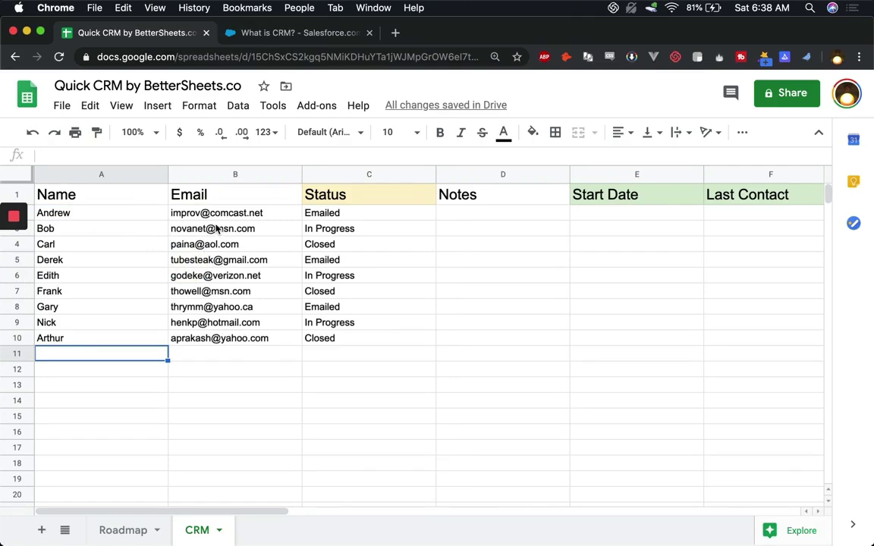
left_click_drag(216, 213, 225, 341)
Step: Copy the Emailed status from C2 into cells C3 to C6
left_click(334, 244)
left_click(351, 218)
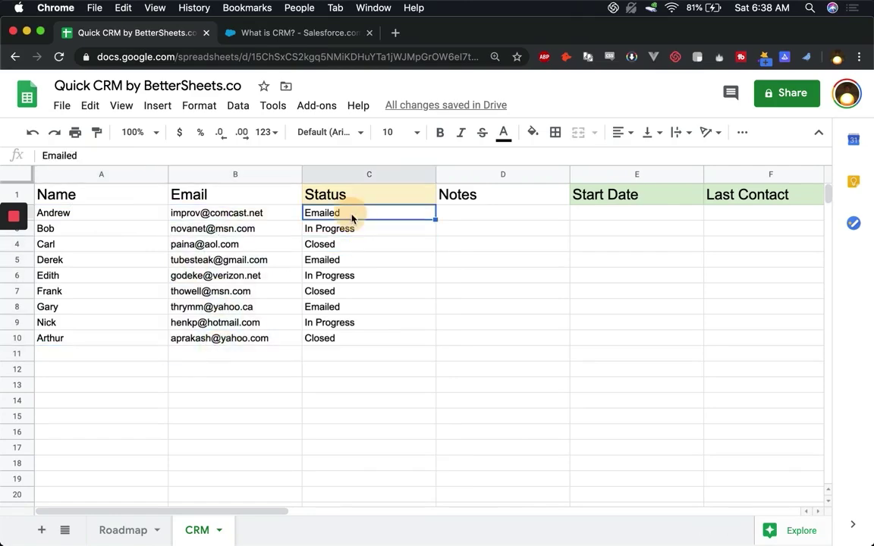
key("super+c")
left_click_drag(351, 230, 358, 286)
key("super+v")
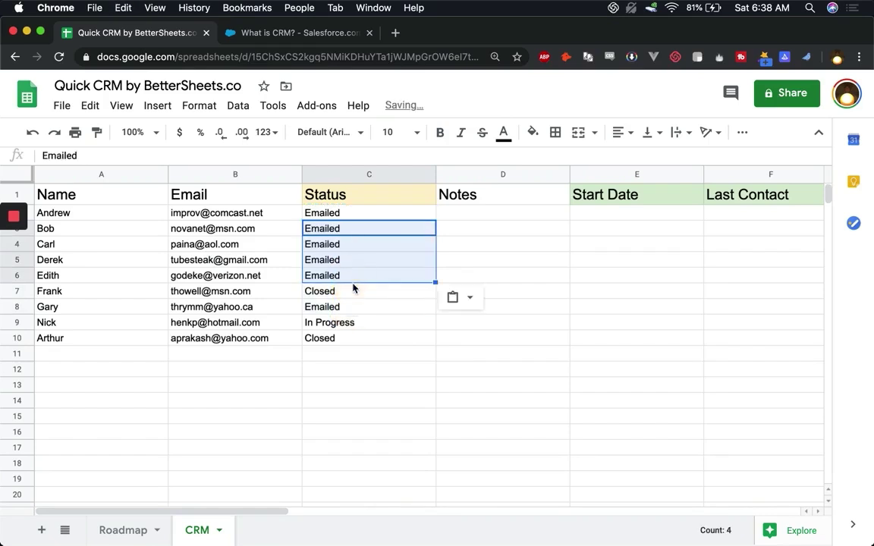
Step: Group the remaining statuses by copying Closed into C9 and setting C7 and C8 to In Progress
left_click(353, 290)
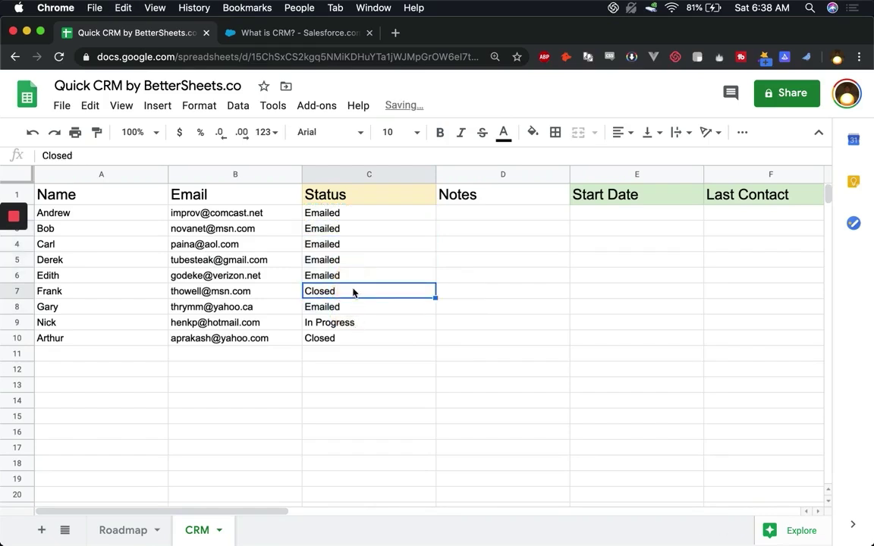
key("super+c")
left_click(347, 323)
key("super+v")
left_click(364, 306)
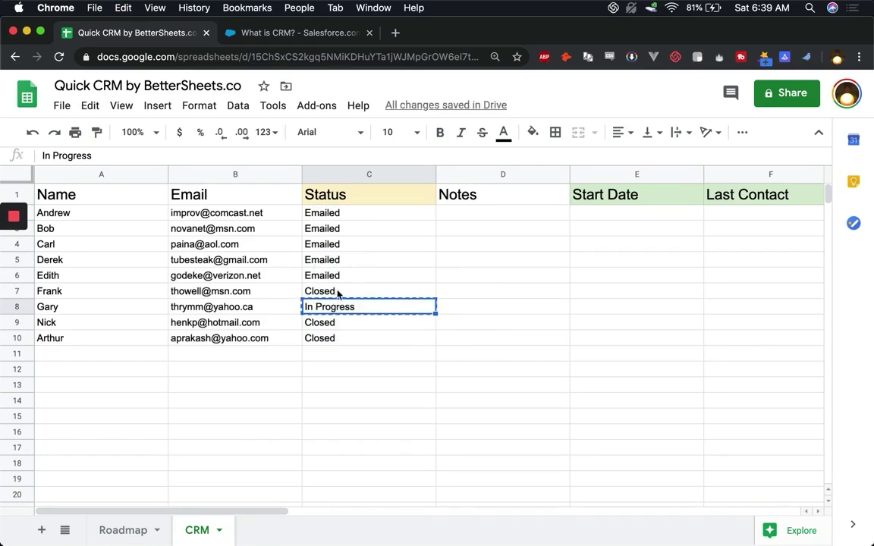
left_click(338, 293)
key("super+v")
left_click(357, 195)
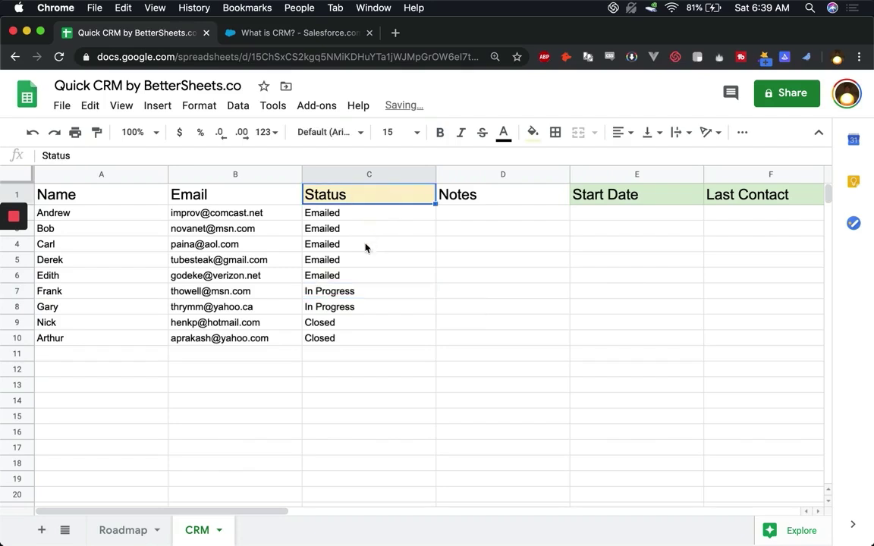
left_click(334, 324)
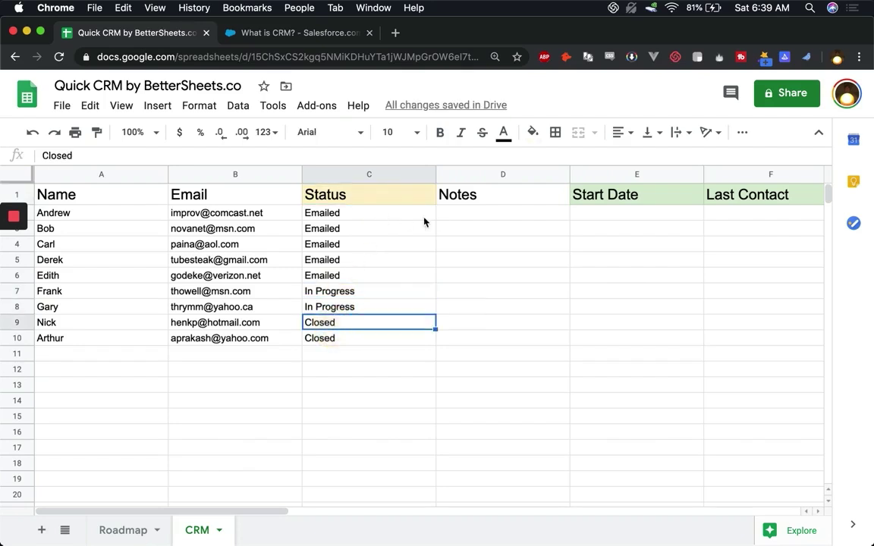
left_click(312, 339)
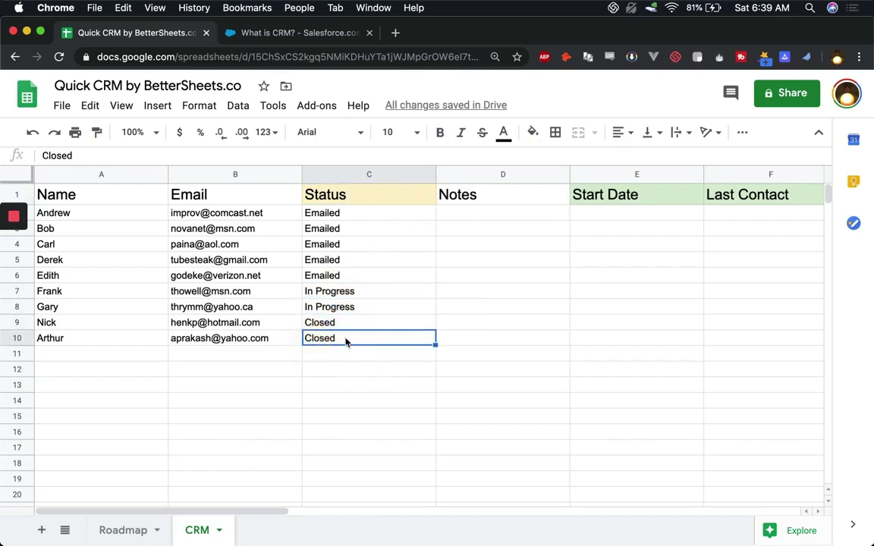
left_click(329, 356)
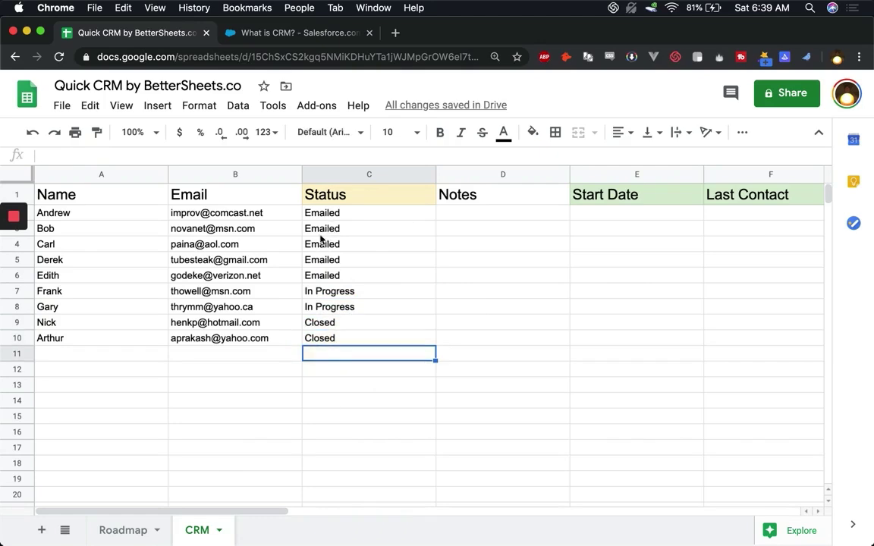
left_click_drag(323, 214, 328, 341)
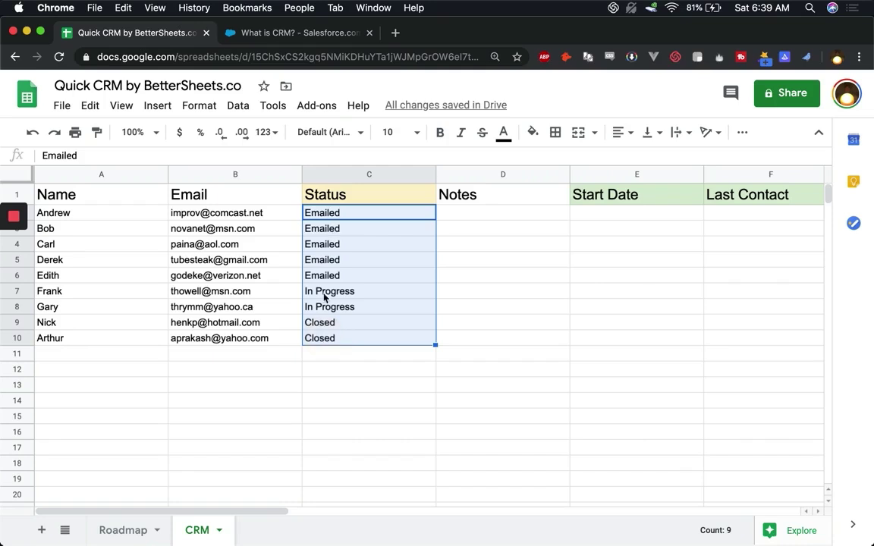
Step: Try entering Closed and In Progress as extra Status values in C11 and C12, and clear both cells
left_click(365, 351)
type("C")
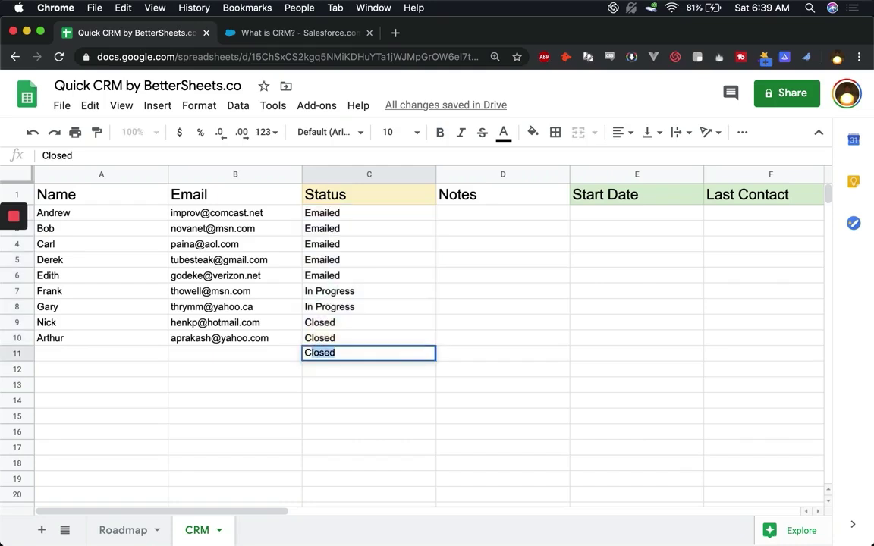
key("Return")
type("In Progress")
key("Return")
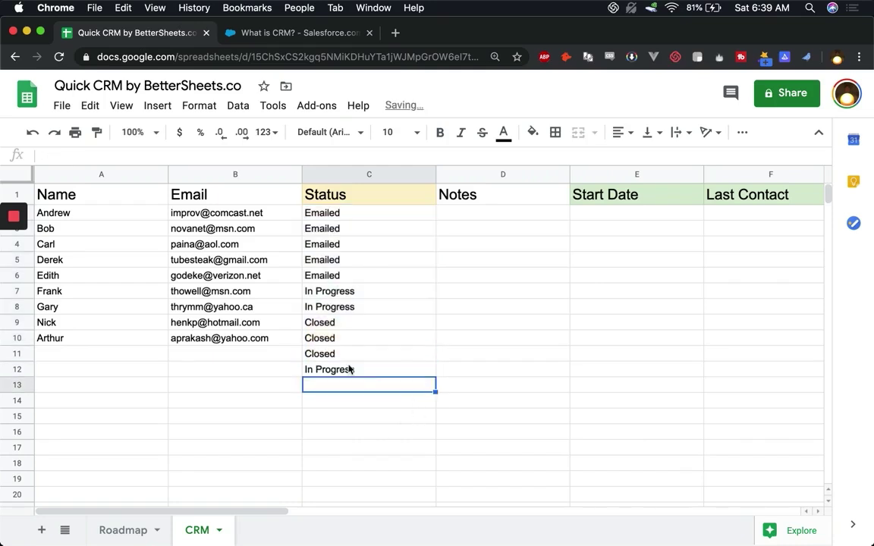
left_click_drag(350, 356, 343, 371)
key("Delete")
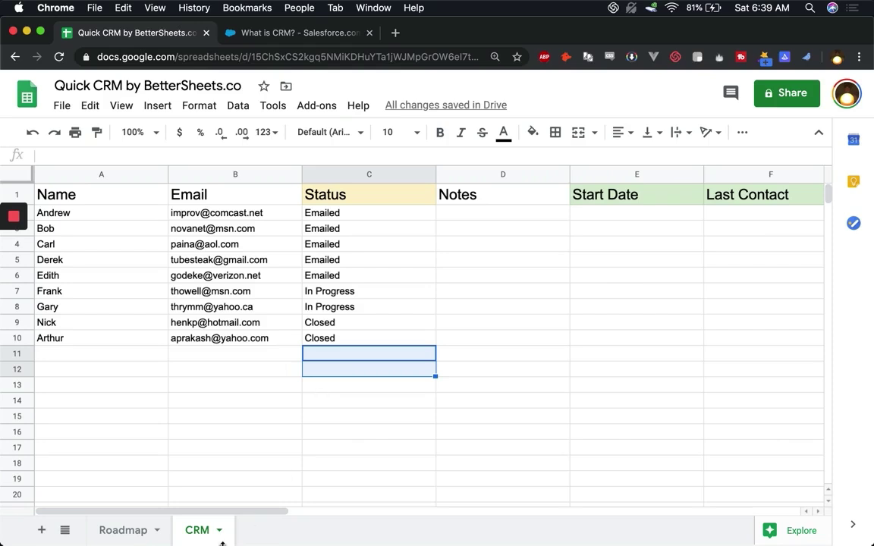
Step: Add a sheet named DROPDOWNS and paste the CRM statuses from C6 to C9 into it starting at A3
double_click(266, 530)
type("DROPDOWNS")
left_click(216, 531)
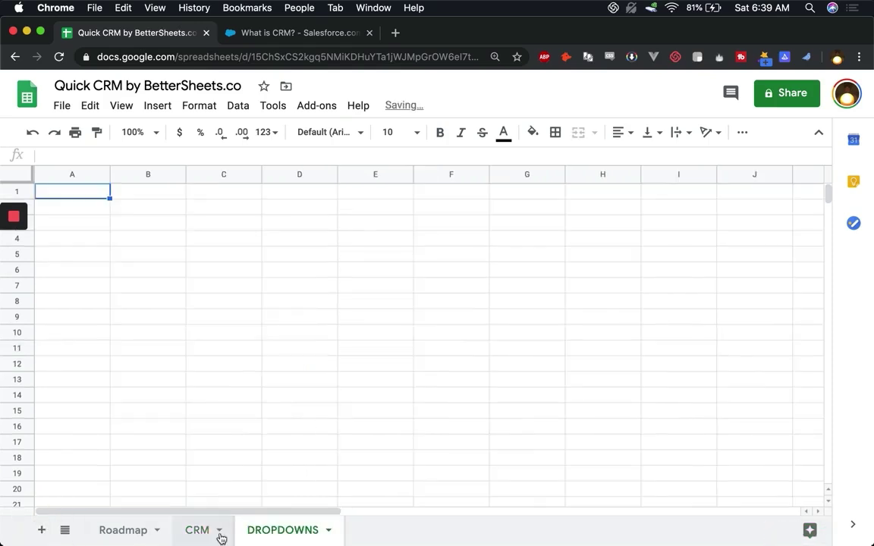
left_click_drag(330, 280, 326, 324)
key("super+c")
left_click(282, 530)
left_click(65, 223)
key("super+v")
Step: Remove the duplicate In Progress from the DROPDOWNS list and close the gap so the statuses occupy A3 to A5
left_click(70, 238)
key("Delete")
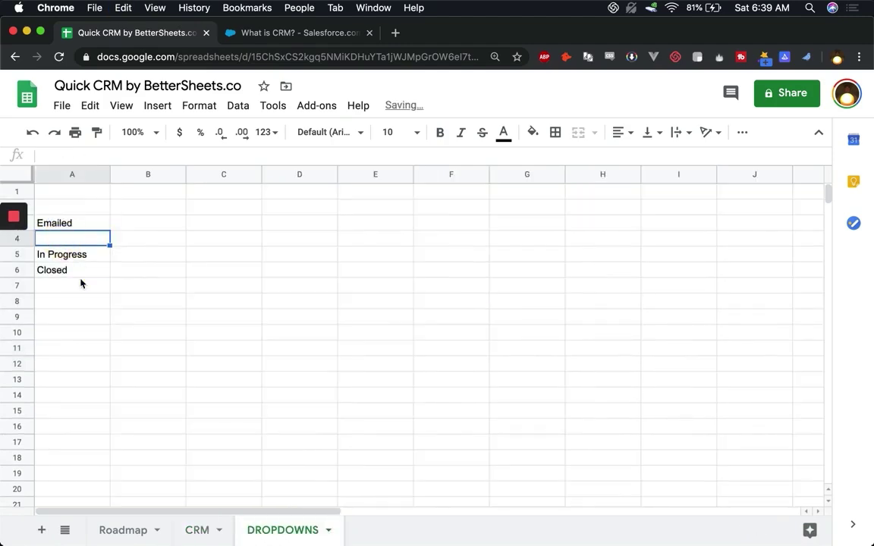
left_click_drag(68, 254, 81, 278)
key("super+x")
key("Up")
key("super+v")
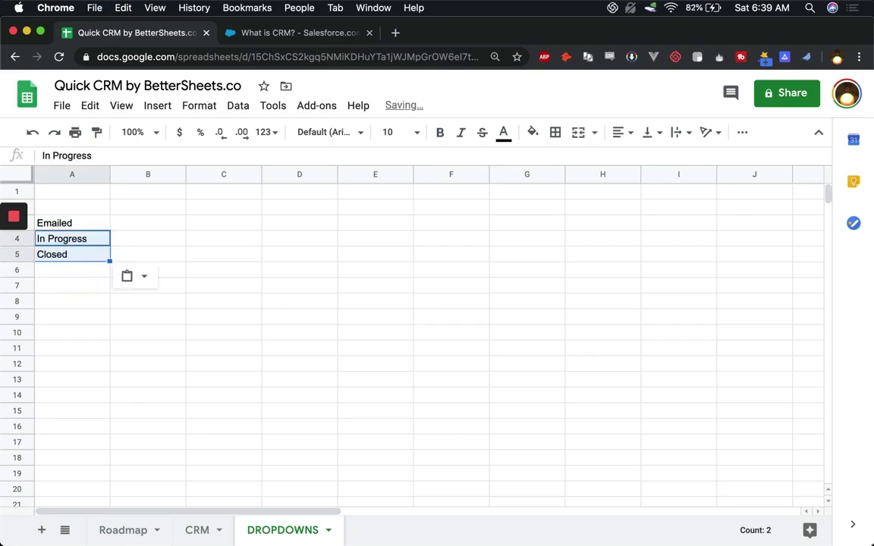
left_click(78, 213)
Step: Try listing the distinct CRM statuses in DROPDOWNS cell B3 with =unique(CRM!C2:C), and clear the formula
left_click(151, 221)
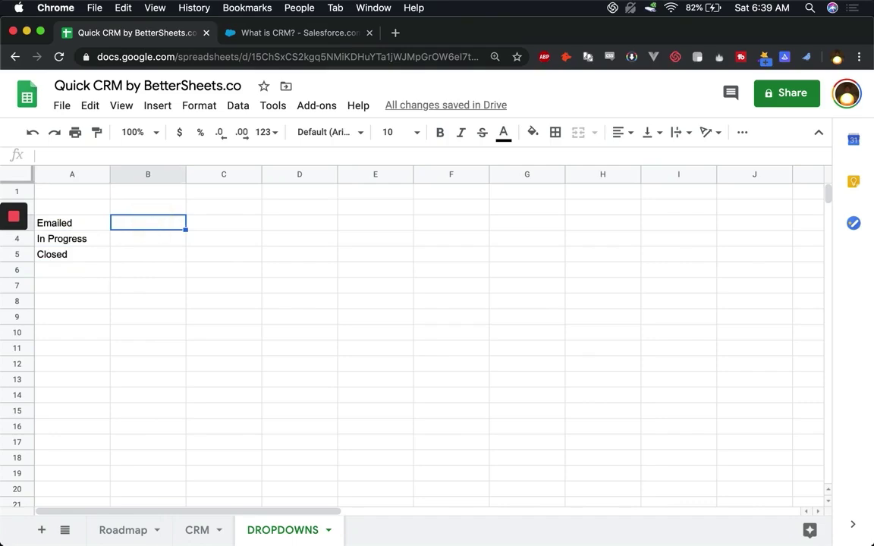
type("=unique(")
left_click(194, 529)
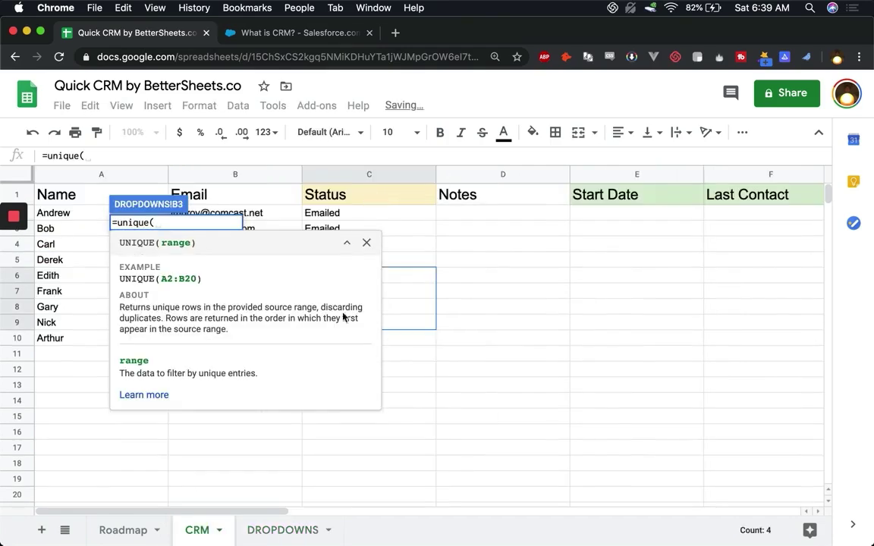
left_click(366, 176)
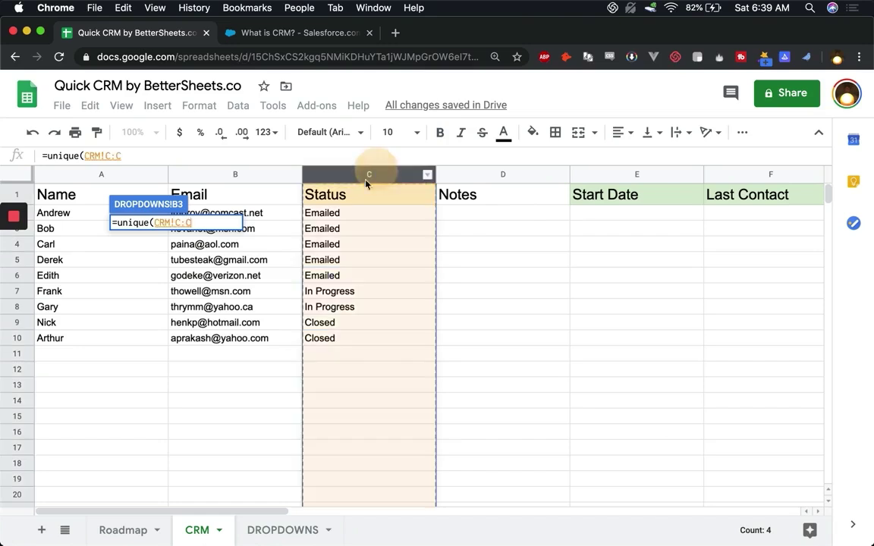
left_click(180, 222)
type("3")
key("BackSpace")
type("2:C")
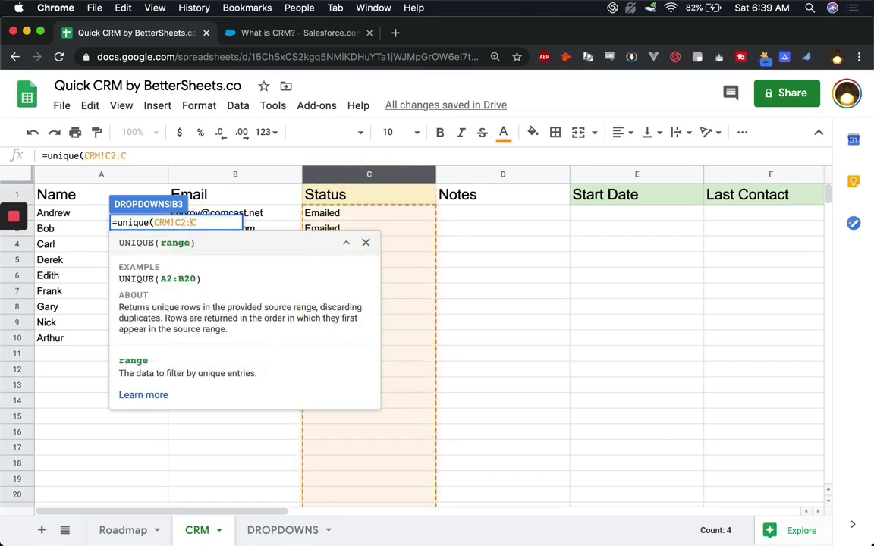
type(")")
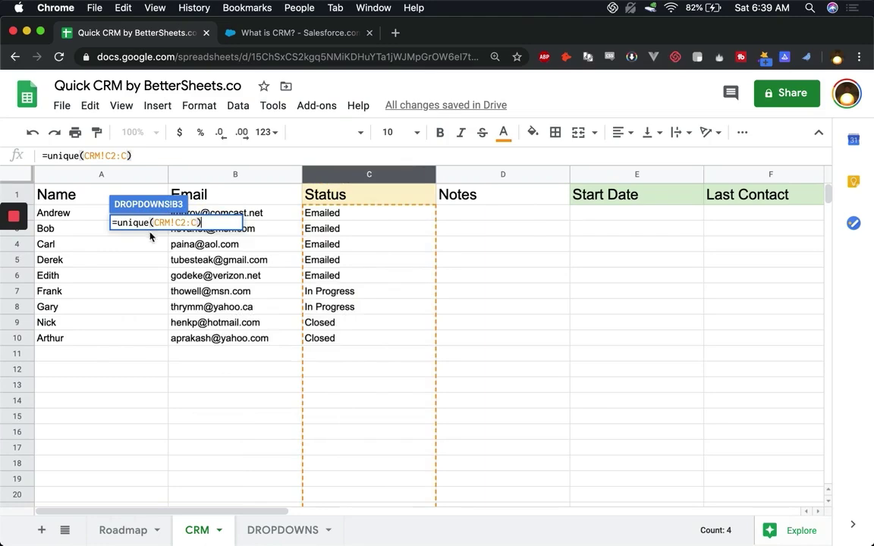
key("Return")
left_click(144, 258, "shift")
key("Delete")
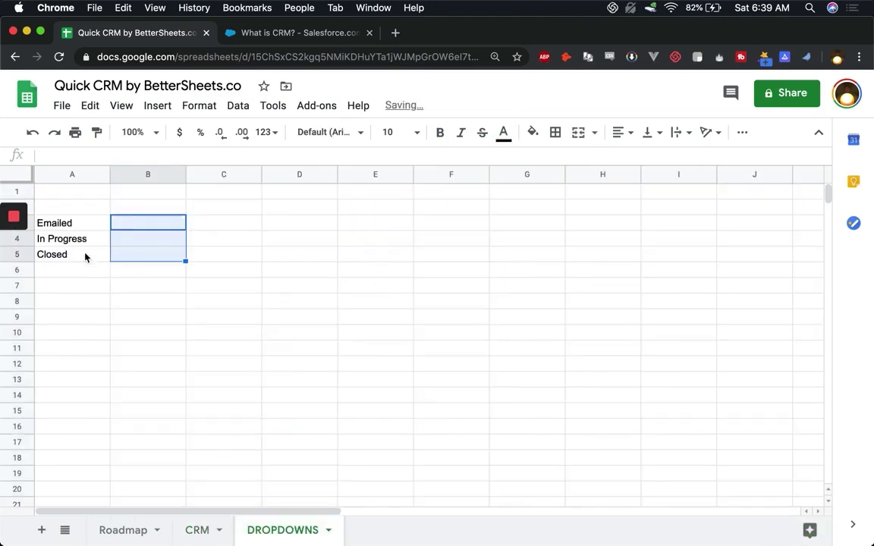
left_click(82, 211)
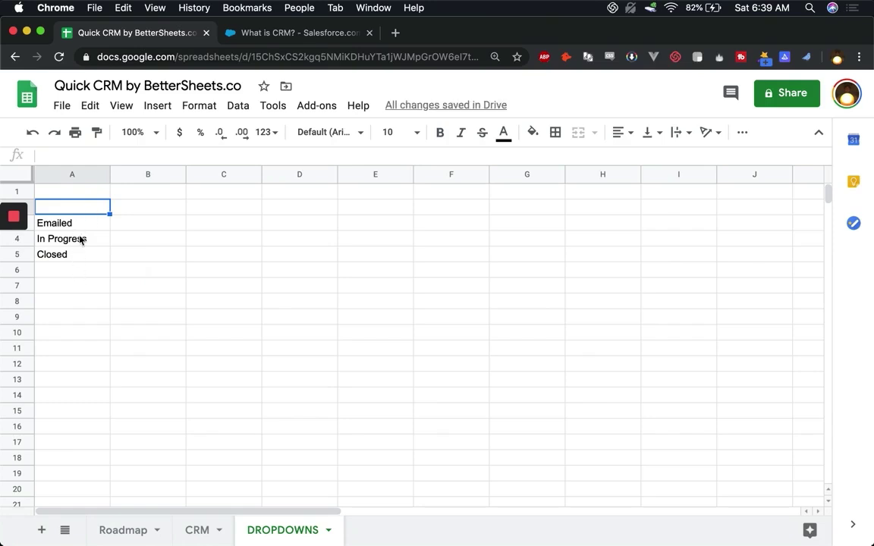
Step: Start a data validation rule for cell C2 on the CRM sheet, using List of items as the criteria
left_click(196, 529)
left_click(389, 217)
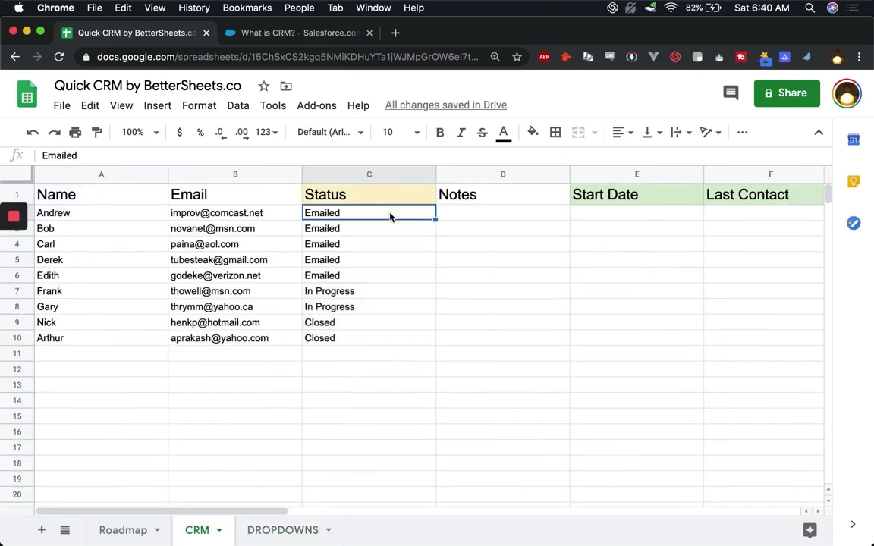
right_click(390, 217)
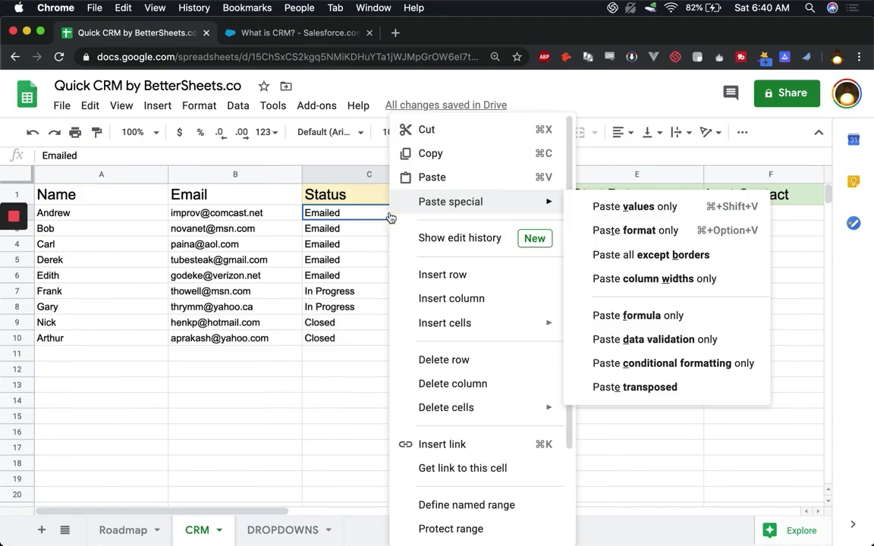
scroll(445, 466, "down", 3)
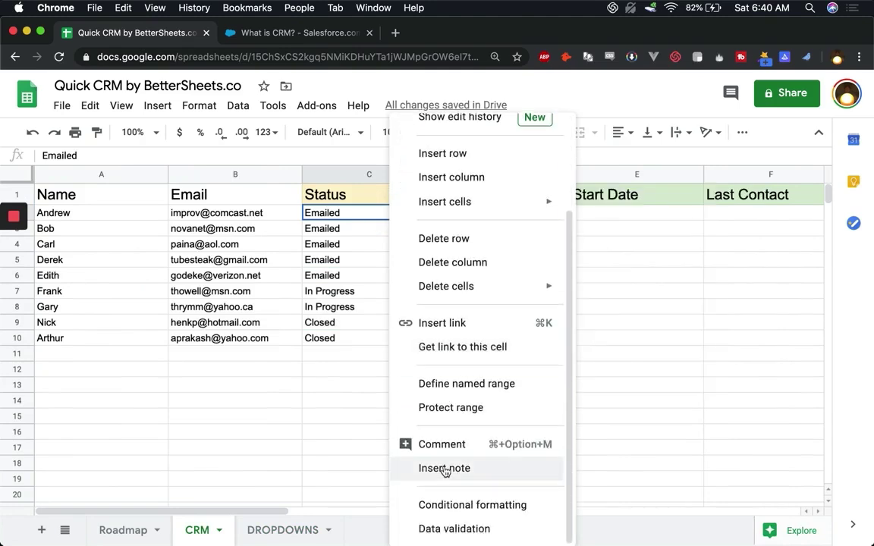
left_click(447, 529)
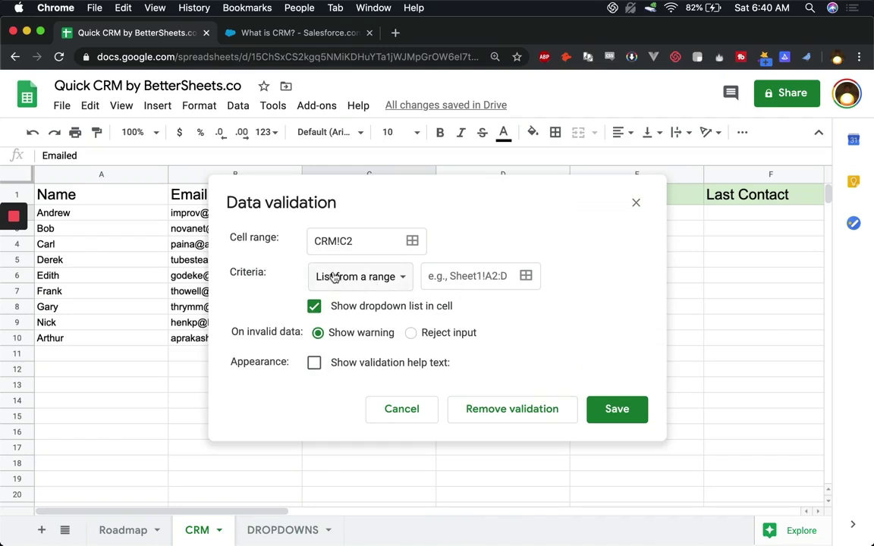
left_click(404, 276)
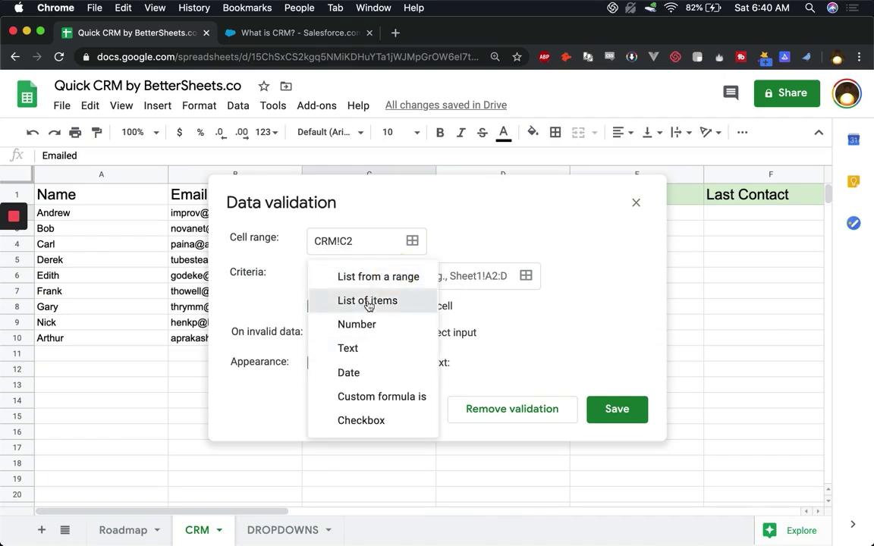
left_click(370, 300)
Step: Enter Emailed, In Progress, Closed as the validation items for C2, save the rule and check the cell's dropdown
left_click(448, 273)
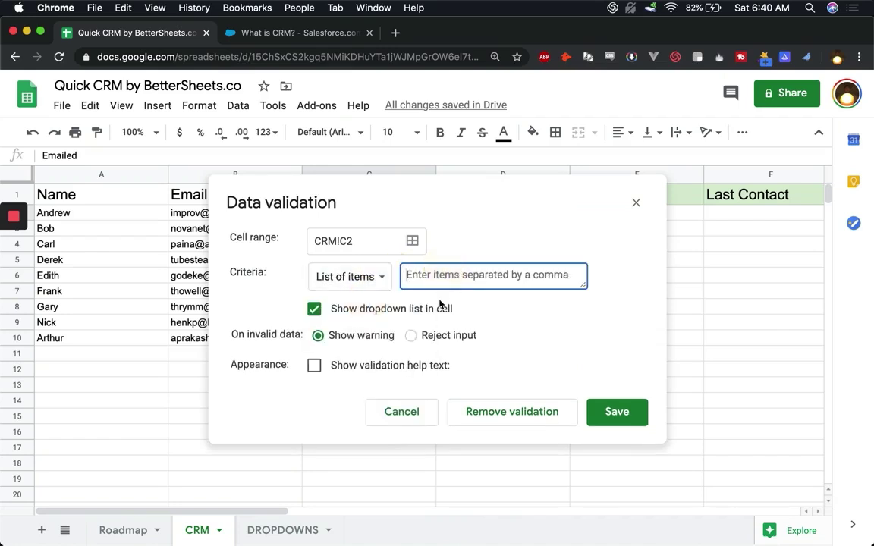
type("I")
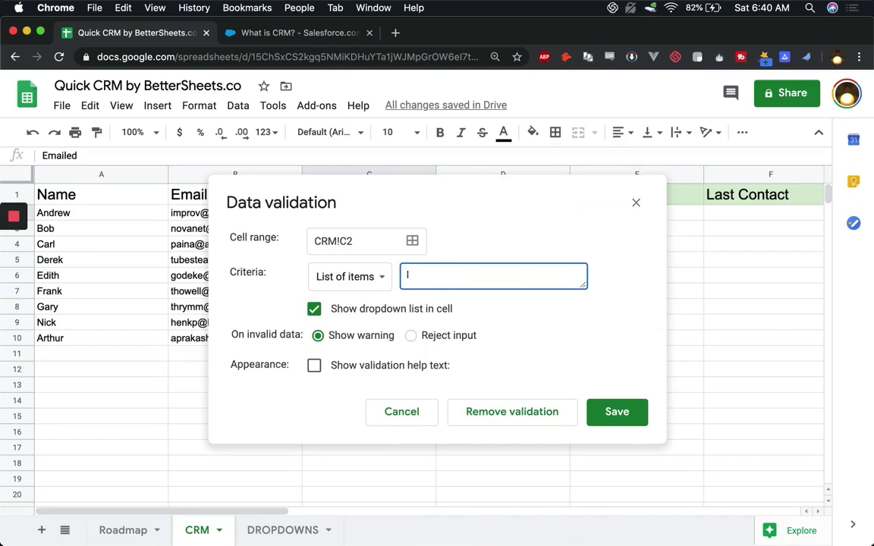
type("nEmailed, In Progress, Closed")
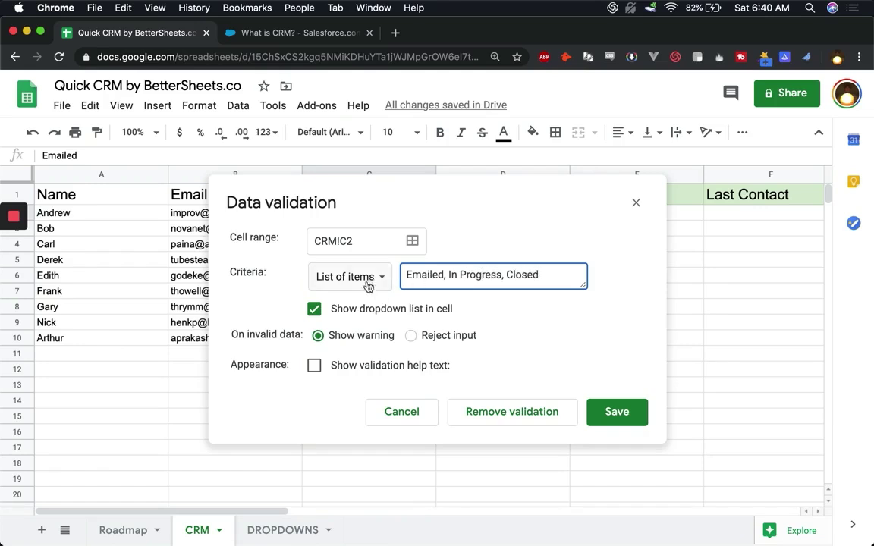
left_click(368, 282)
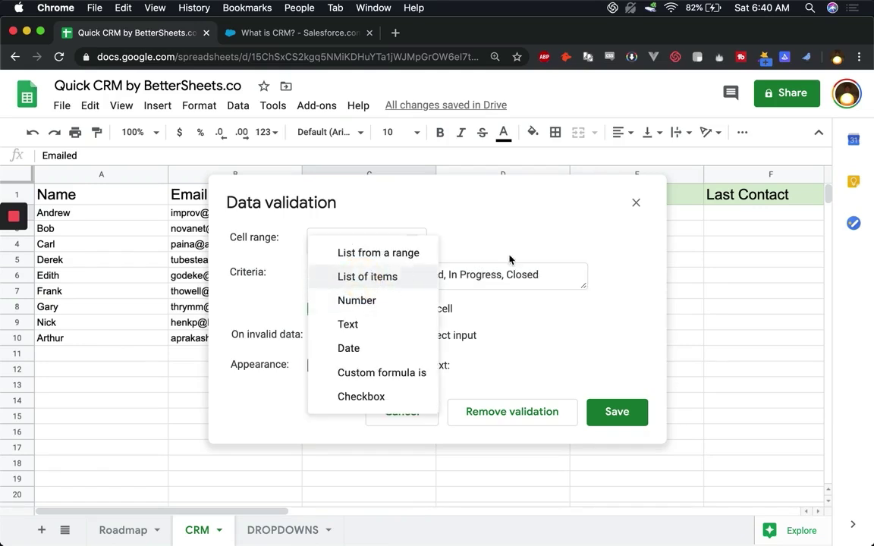
left_click(552, 275)
left_click(628, 411)
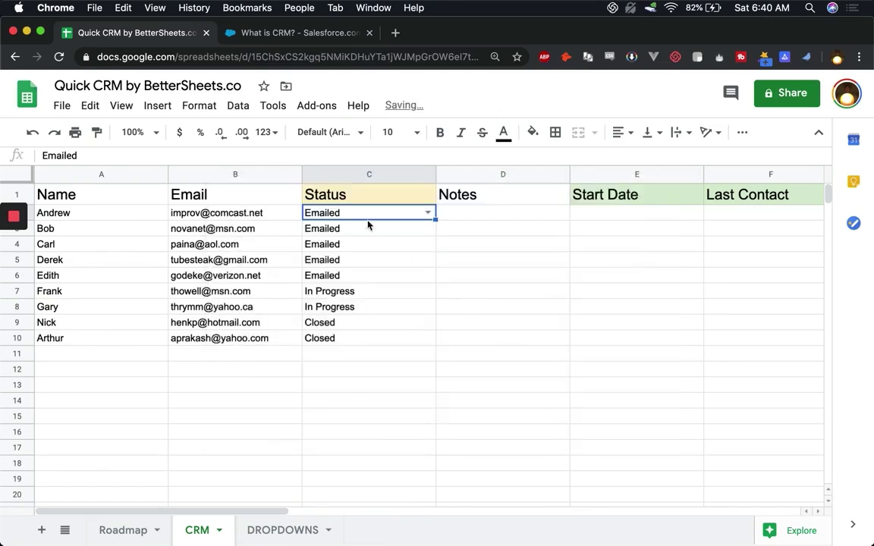
left_click(430, 213)
left_click(479, 291)
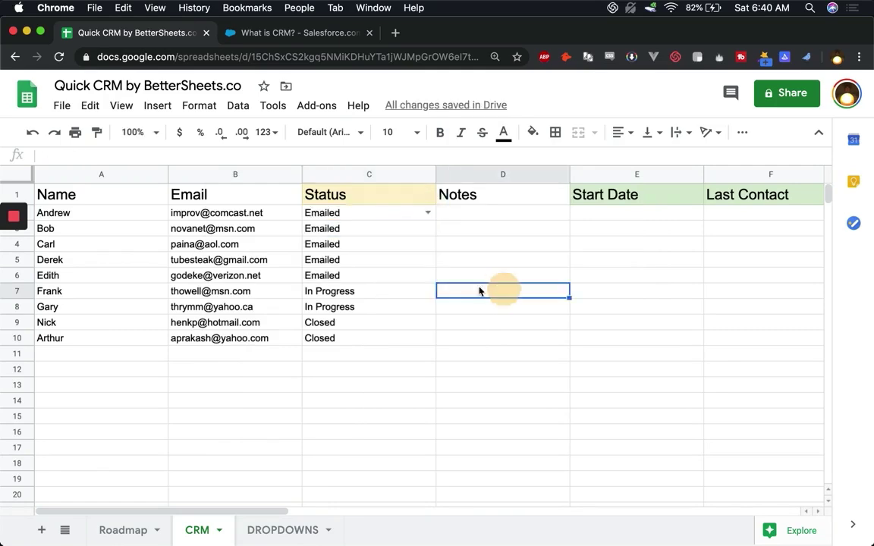
Step: Start a data validation rule for CRM cell C3, using List from a range as the criteria
left_click(417, 232)
right_click(418, 233)
scroll(443, 451, "down", 3)
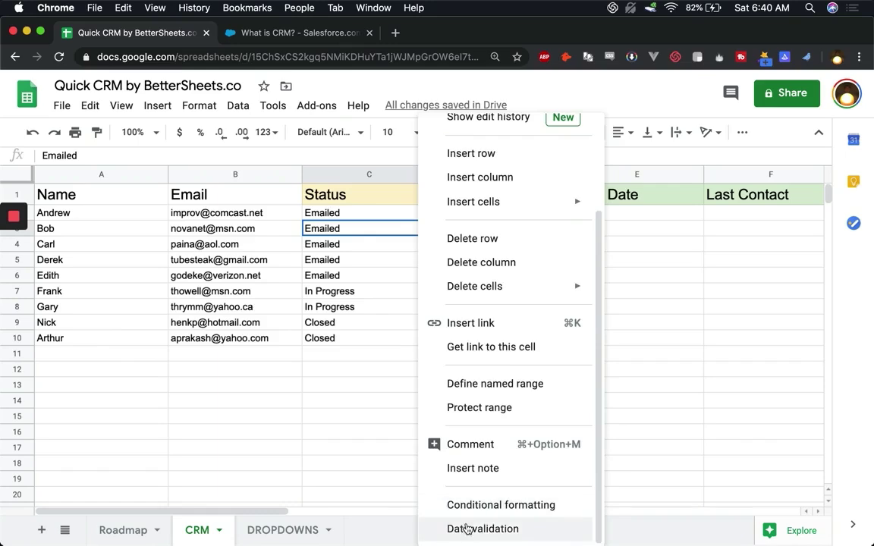
left_click(503, 525)
left_click(403, 281)
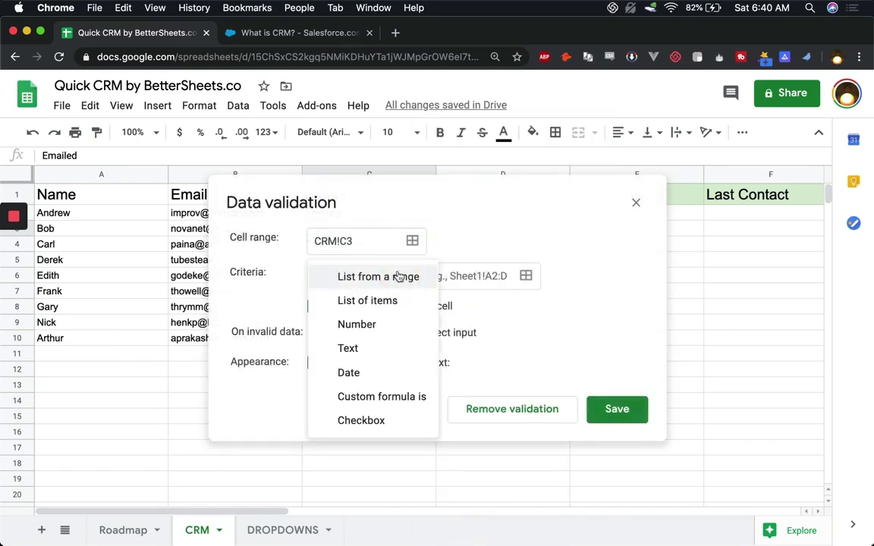
left_click(398, 278)
left_click(454, 276)
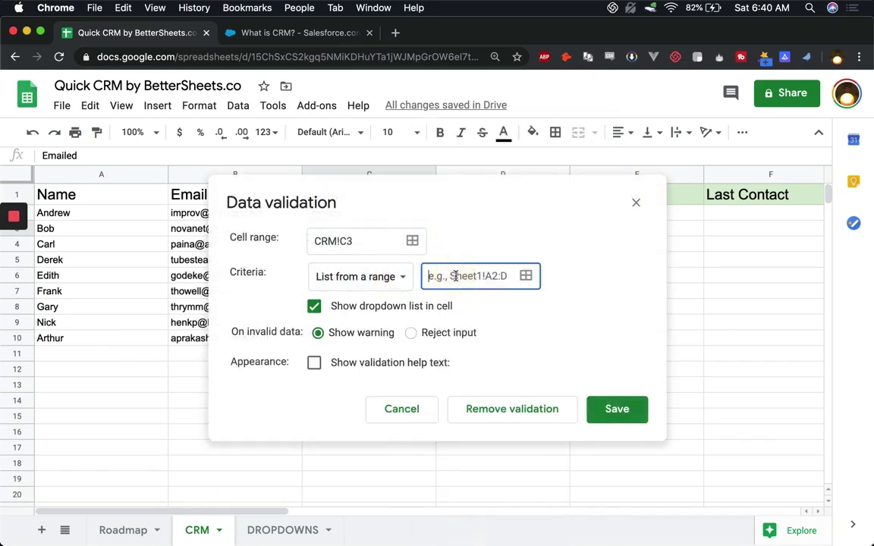
Step: Set the source range of C3's validation to DROPDOWNS!A2:A10 and save the rule
left_click(526, 277)
left_click(282, 530)
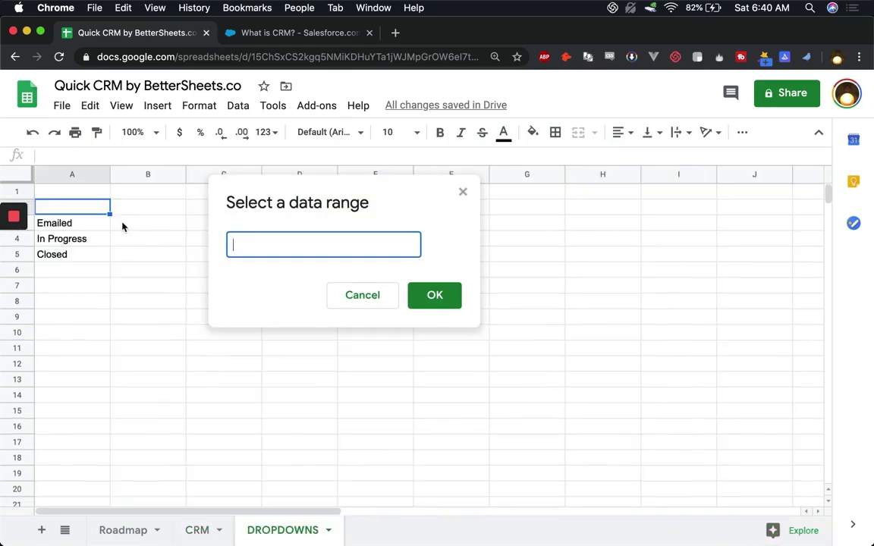
left_click_drag(97, 199, 74, 352)
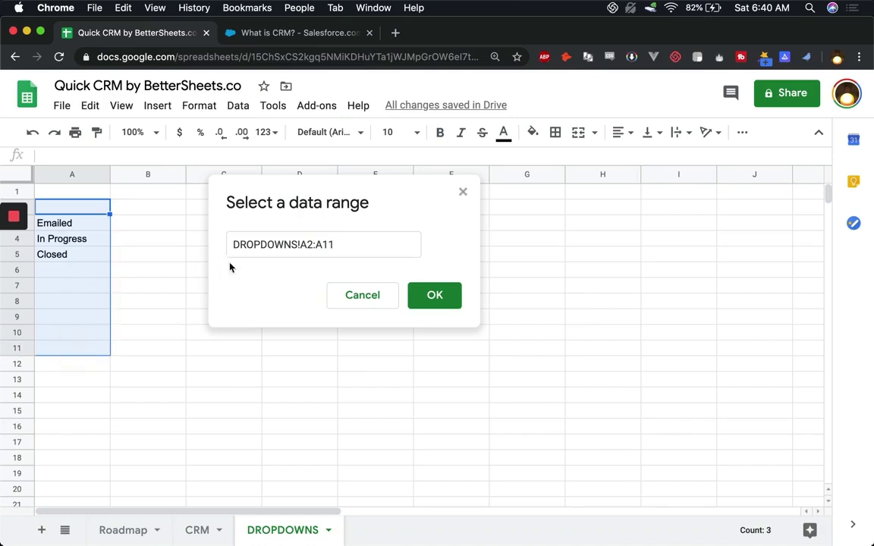
left_click_drag(328, 245, 344, 248)
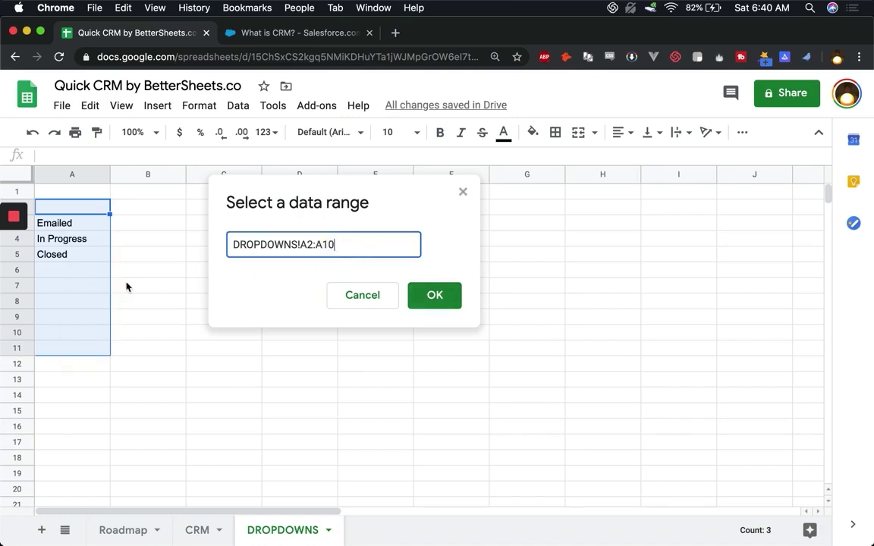
left_click(435, 295)
left_click(611, 410)
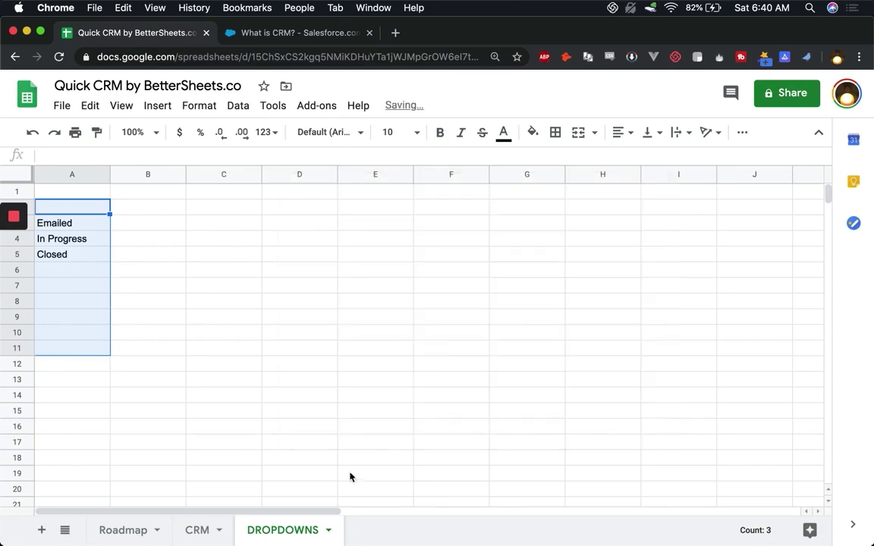
Step: Compare the dropdown choices offered in CRM cells C3 and C2
left_click(199, 532)
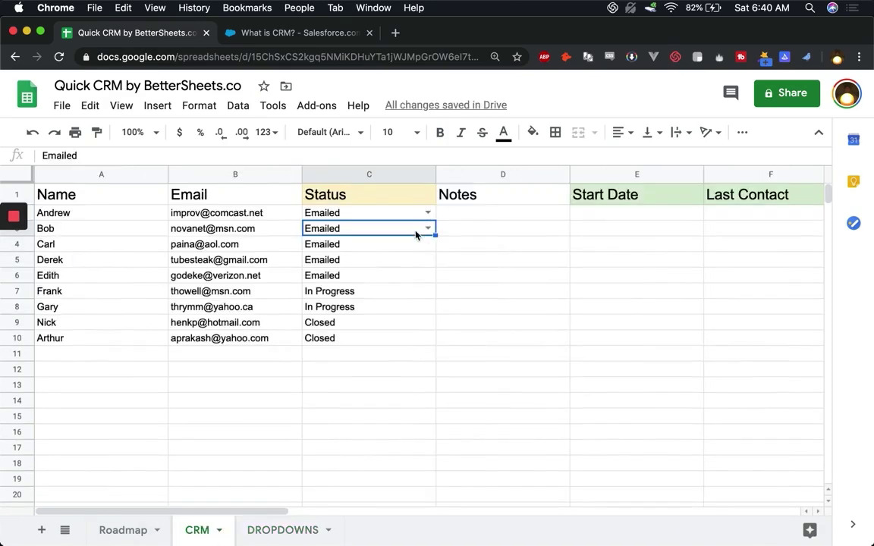
left_click(428, 227)
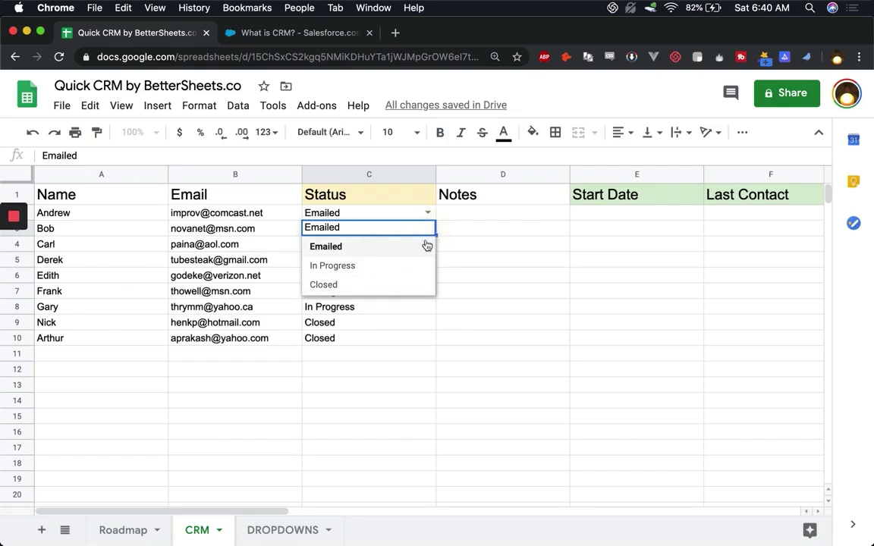
left_click(428, 212)
left_click(440, 230)
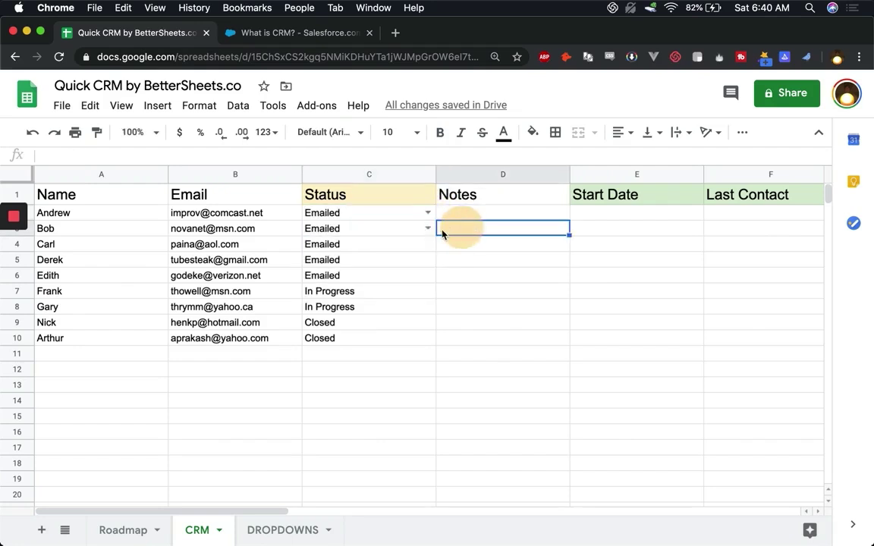
left_click(430, 227)
left_click(464, 244)
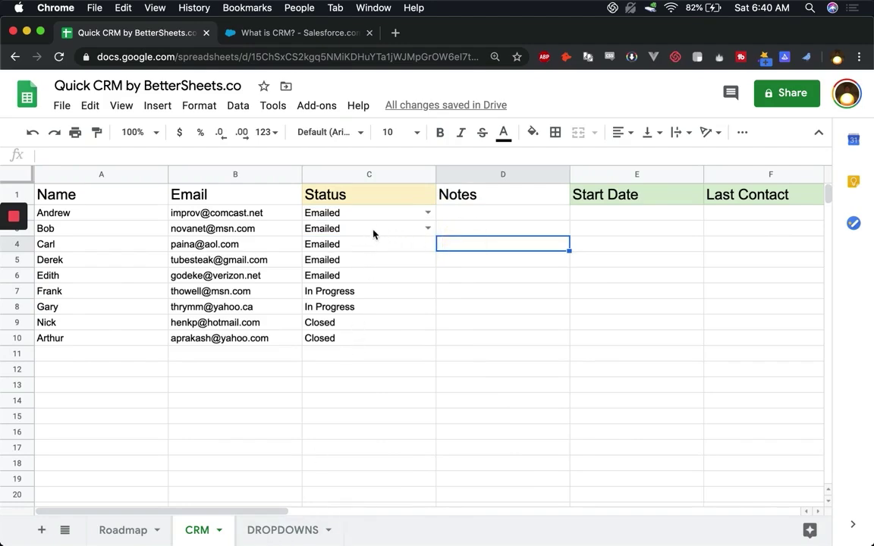
Step: Add Closed - Lost as a further status in cell A6 of the DROPDOWNS sheet
left_click(330, 327)
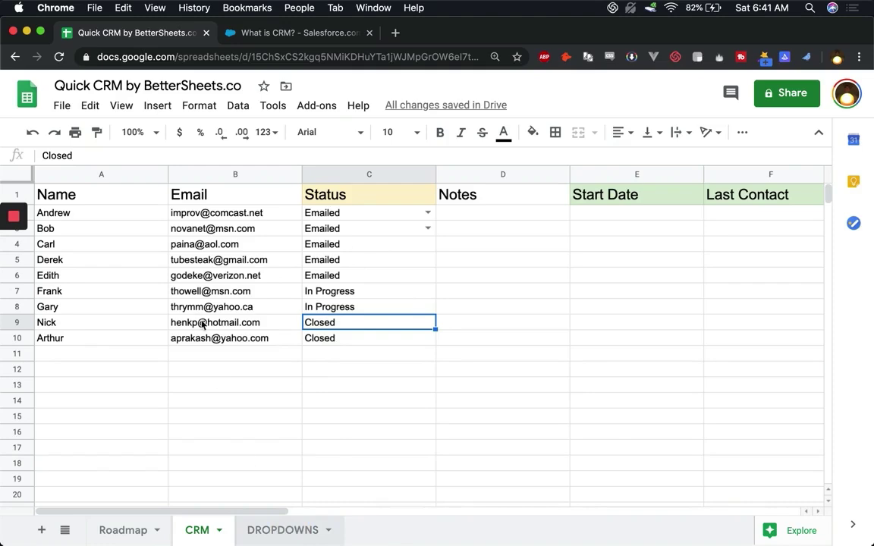
left_click(72, 275)
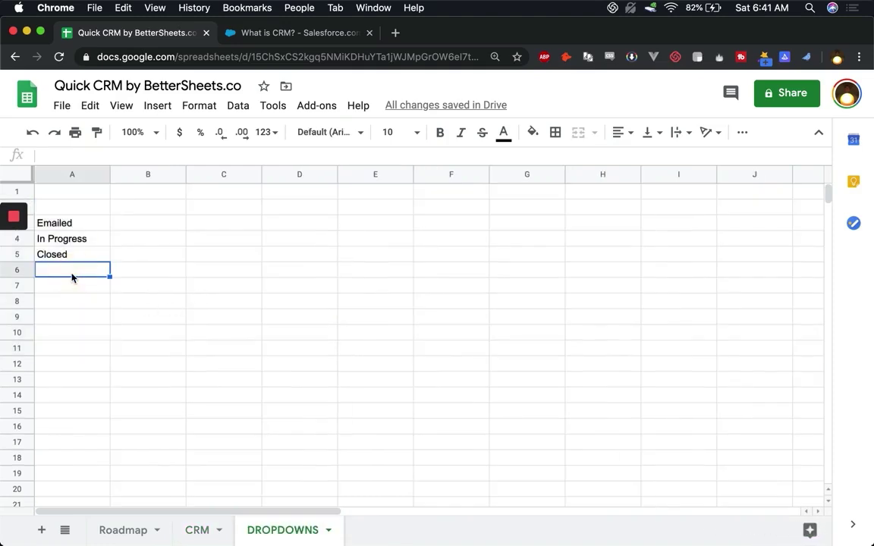
type("Closed-")
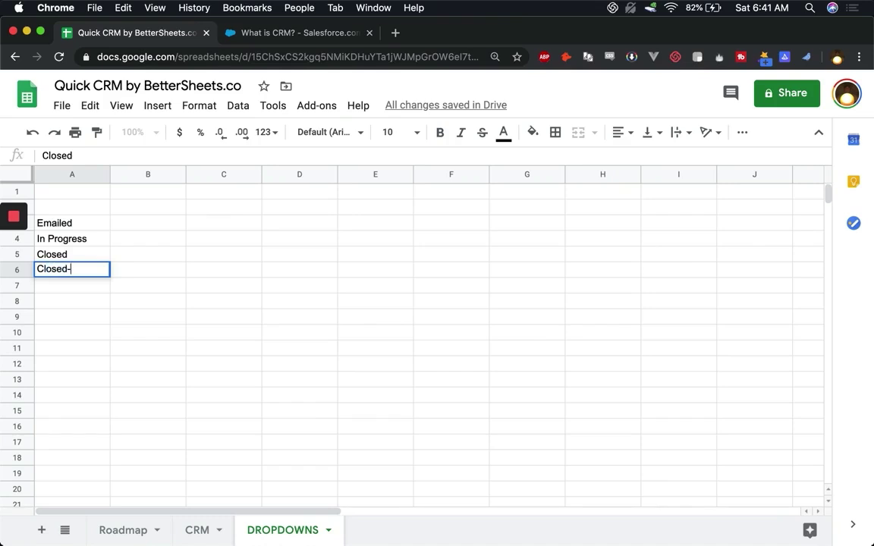
type(" Lost")
key("Return")
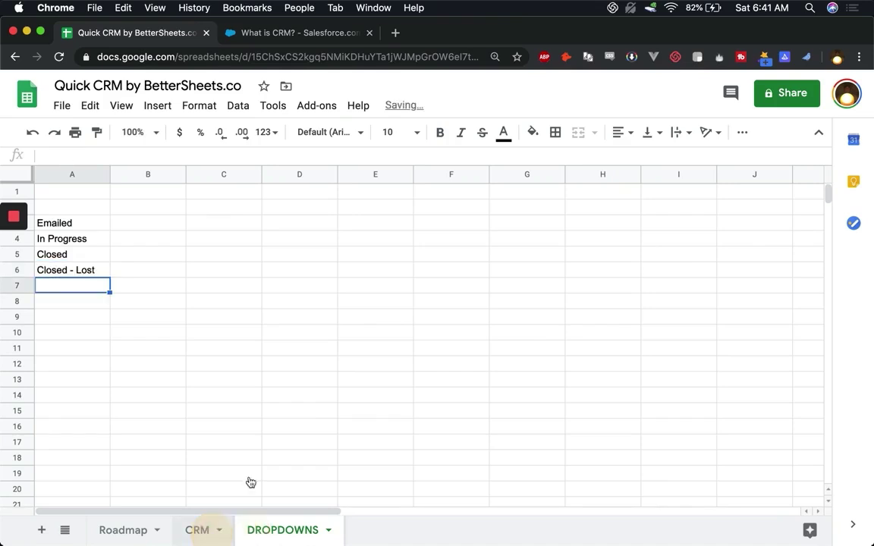
Step: Check the dropdowns in CRM cells C3 and C2 for the Closed - Lost option
left_click(197, 529)
left_click(427, 228)
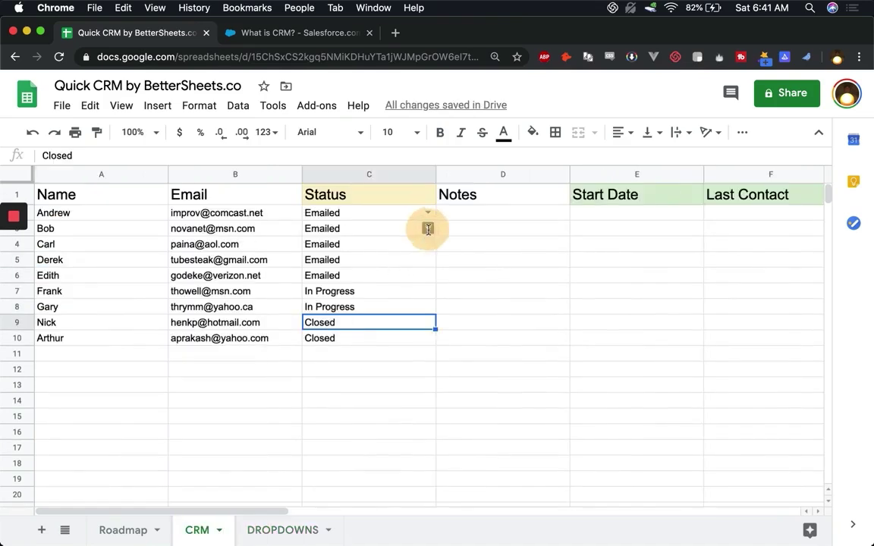
left_click(521, 233)
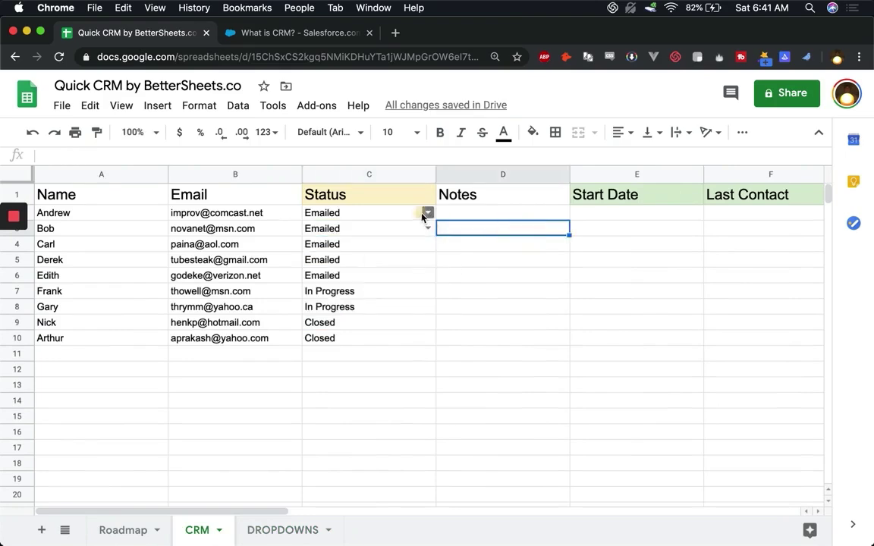
left_click(428, 212)
left_click(452, 214)
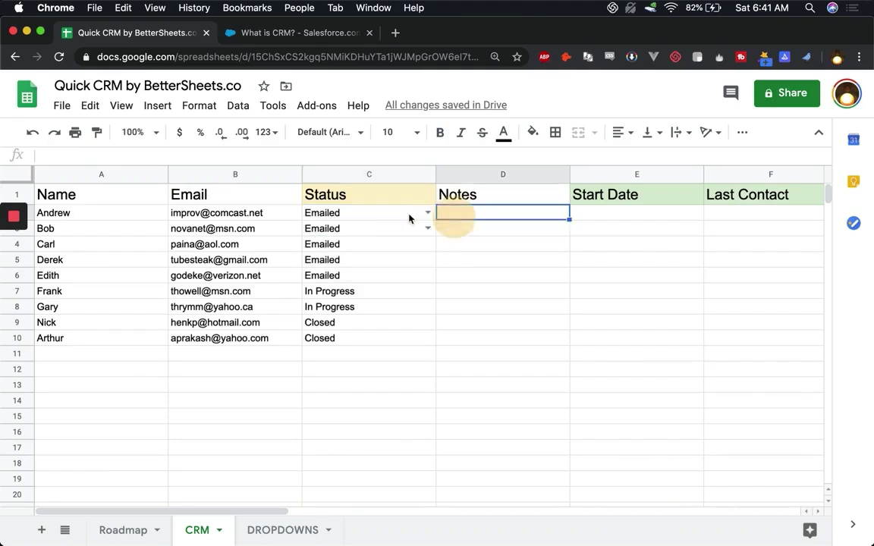
Step: Add Closed - Lost to the list of items in C2's data validation and save the rule
left_click(409, 216)
right_click(409, 217)
scroll(472, 471, "down", 2)
scroll(472, 471, "down", 2)
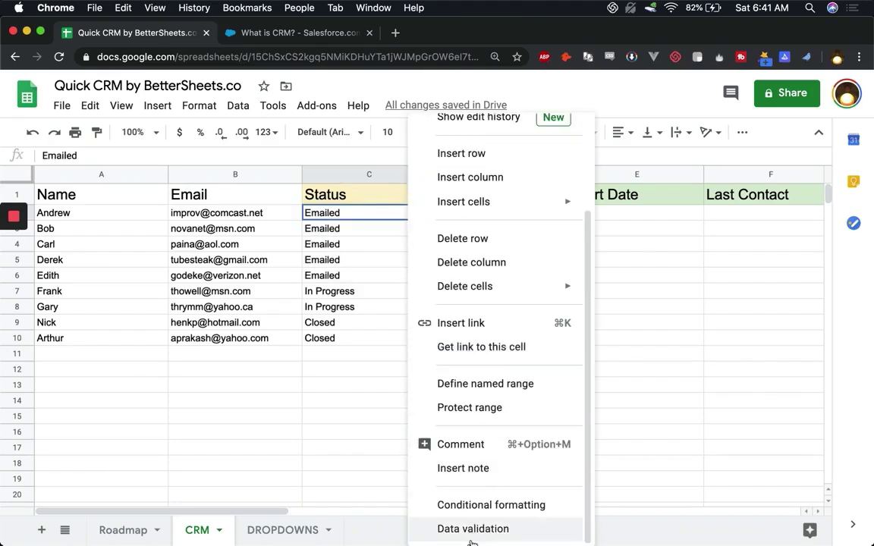
left_click(471, 526)
left_click(540, 278)
type(", Closed")
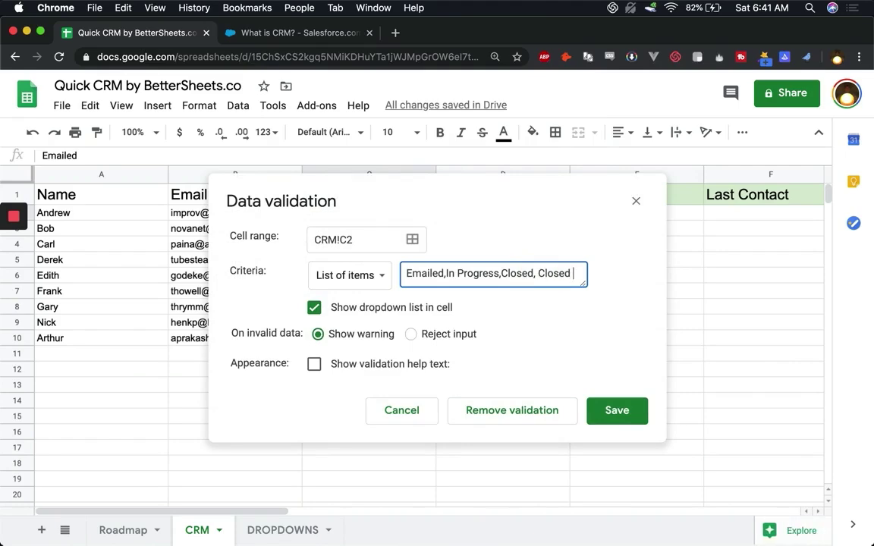
type(" - Lost")
key("Return")
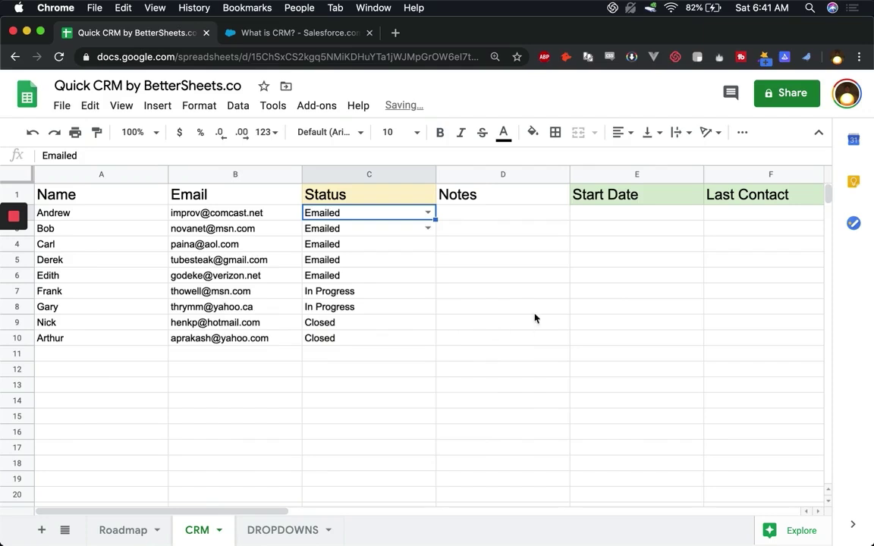
Step: Examine the updated item-list dropdown in C2 against the range-based dropdown in C3
left_click(427, 213)
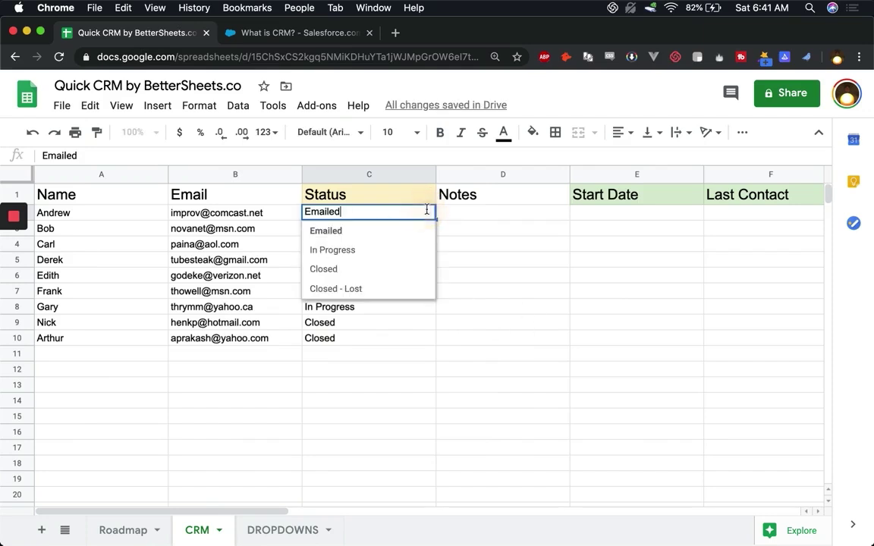
left_click(449, 262)
left_click(427, 228)
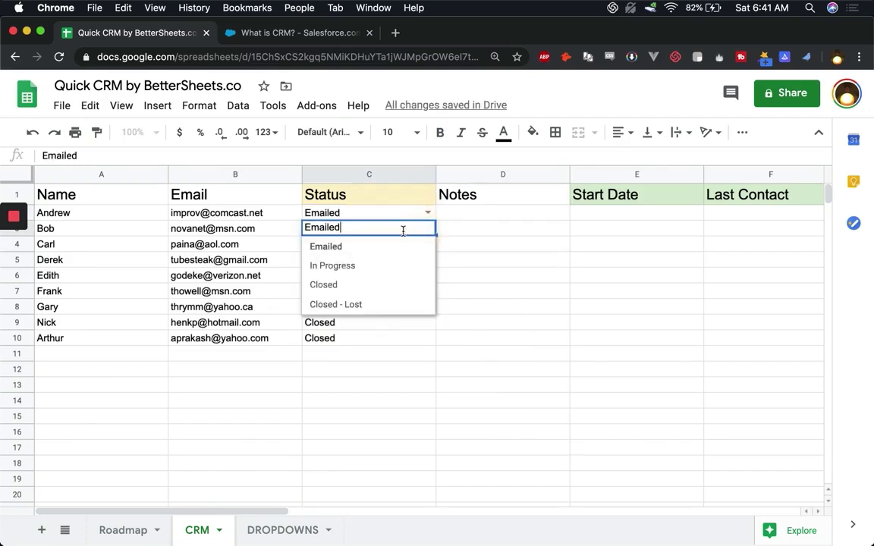
left_click(475, 243)
left_click(427, 229)
left_click(467, 244)
left_click(426, 229)
left_click(464, 232)
key("Left")
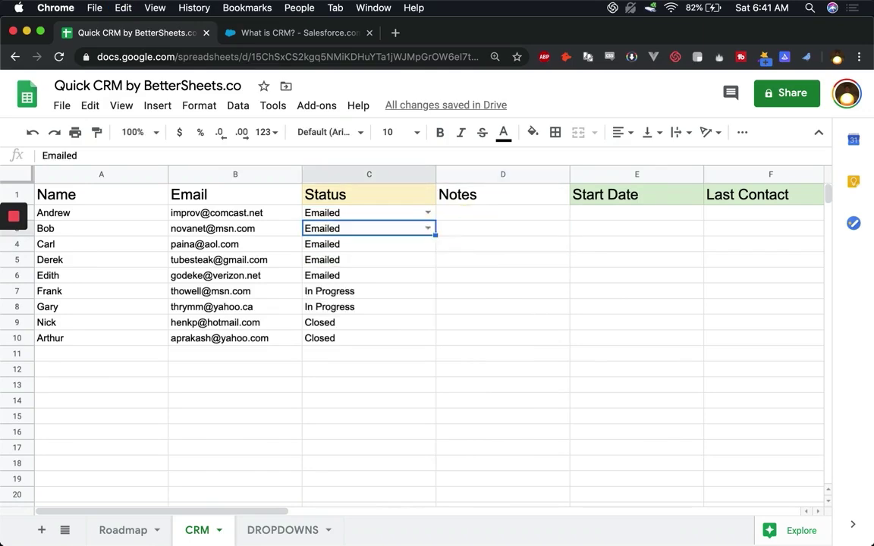
Step: Paste only the copied C3 data validation onto Status cells C4:C10 of the CRM sheet
left_click_drag(410, 251, 400, 340)
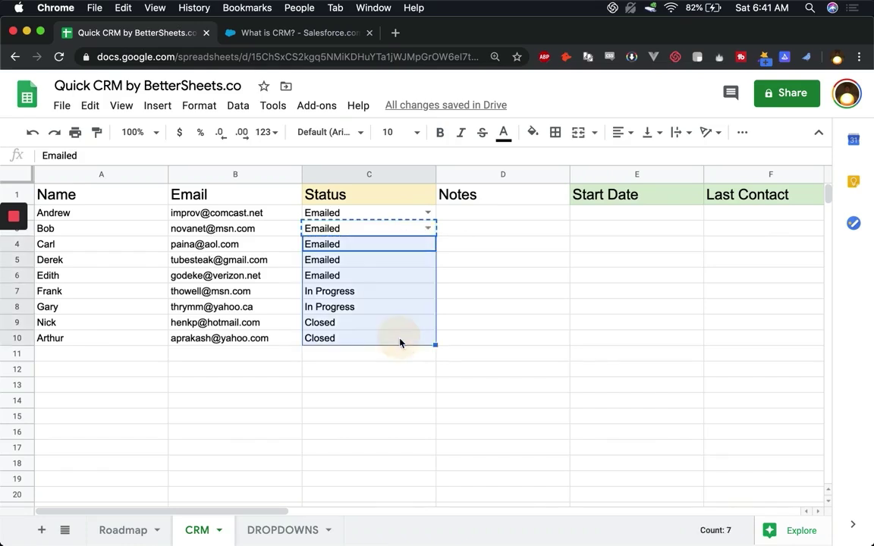
right_click(400, 340)
mouse_move(508, 200)
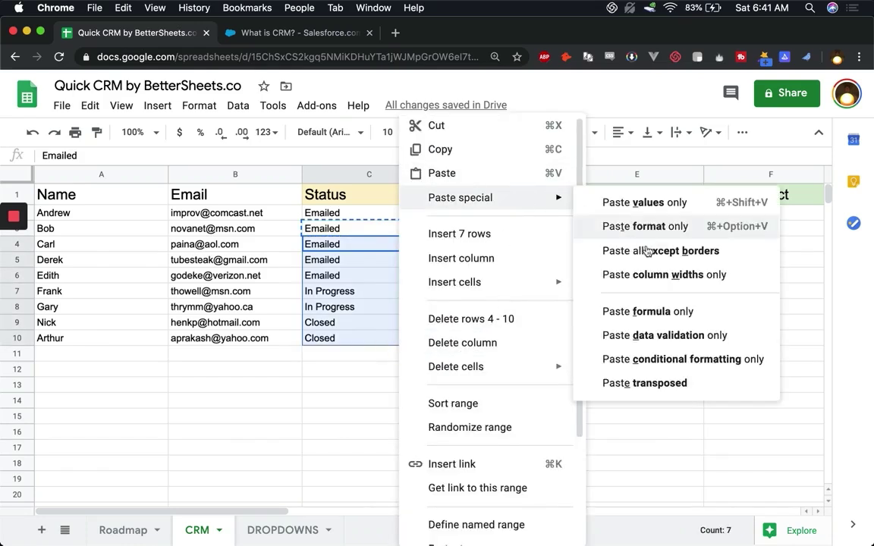
left_click(661, 340)
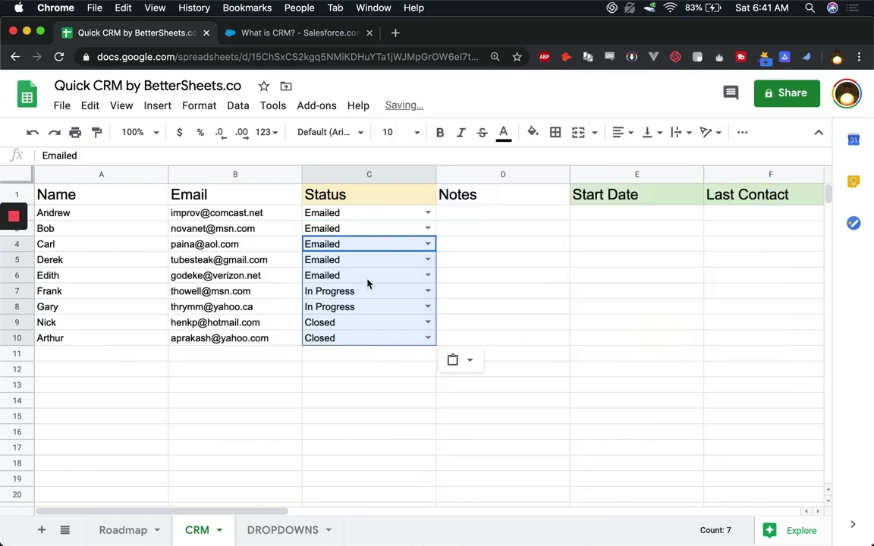
Step: Check the status options offered by the dropdowns in cells C5 and C8
left_click(390, 261)
left_click(427, 259)
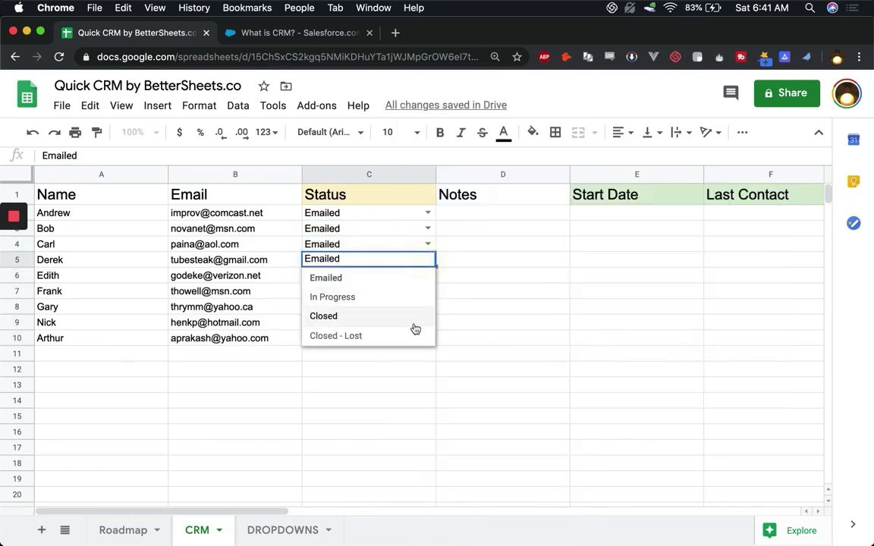
left_click(452, 299)
left_click(427, 307)
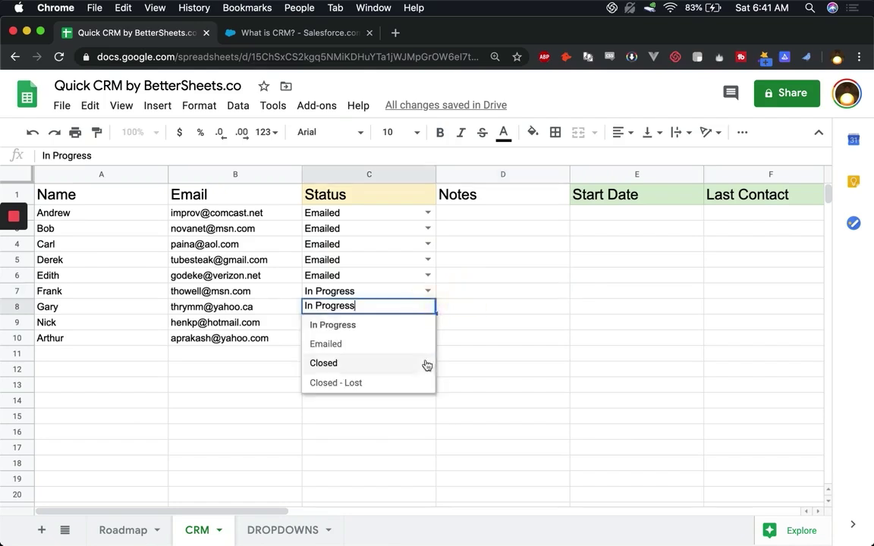
left_click(457, 247)
Step: Copy the item-list dropdown cell C2 into the empty cells C13, C14 and C15
left_click(399, 215)
key("super+c")
left_click(359, 387)
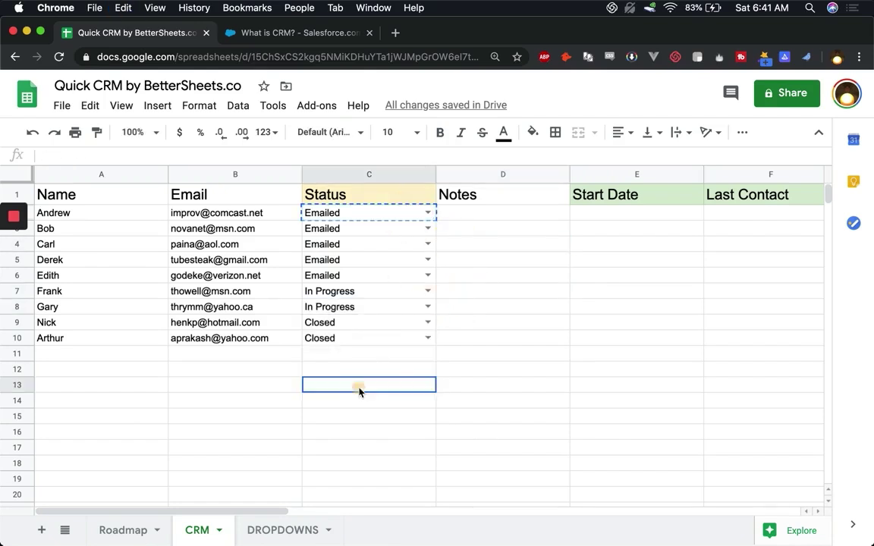
key("super+v")
left_click(363, 415)
key("super+v")
left_click(369, 401)
key("super+v")
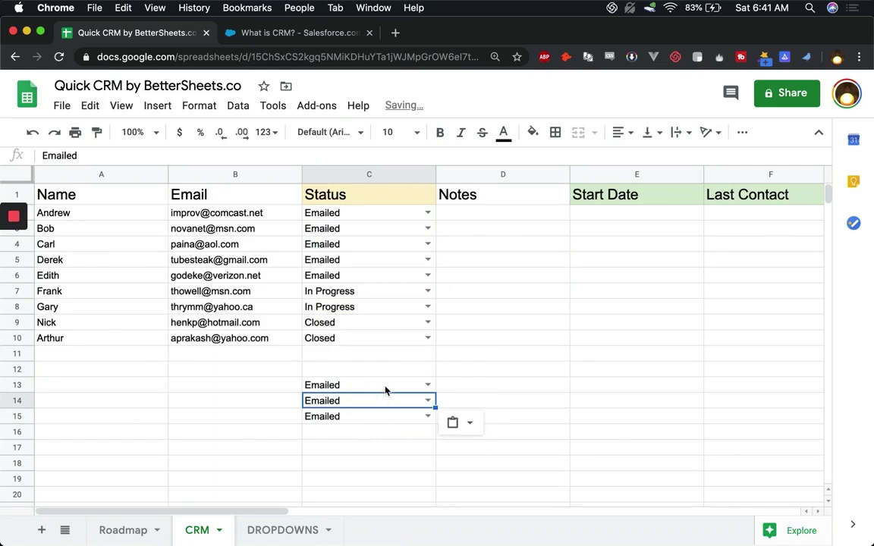
Step: Change Lost to Won at the end of the item list in C13's data validation and save the rule
left_click(394, 387)
right_click(400, 385)
scroll(479, 507, "down", 3)
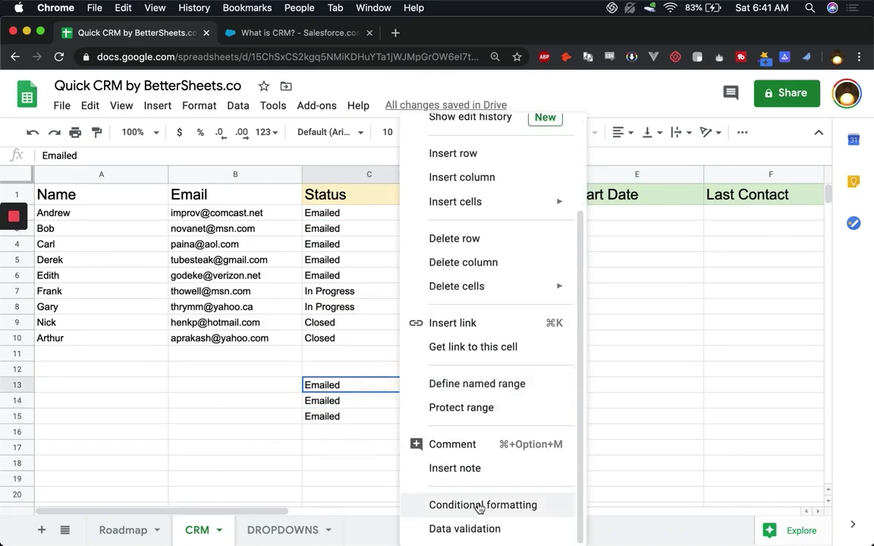
left_click(460, 529)
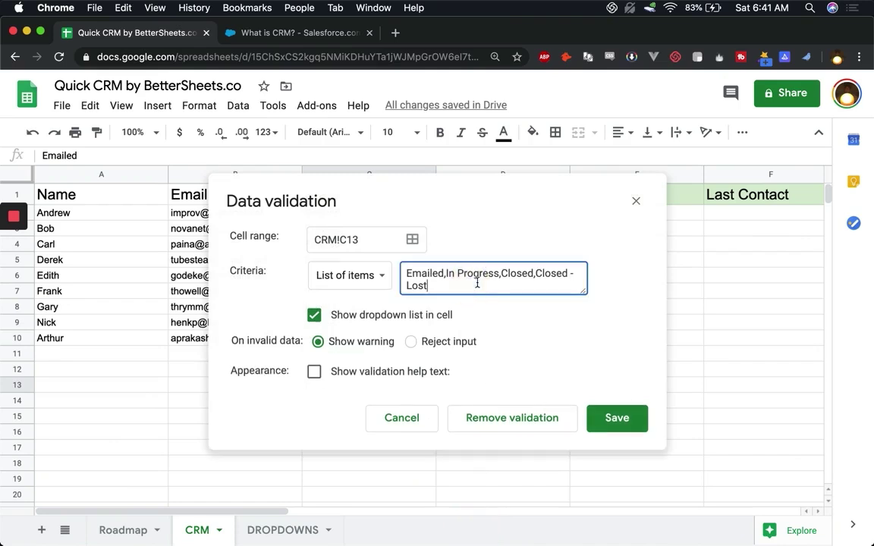
key("BackSpace")
key("BackSpace")
type("Won")
left_click(616, 418)
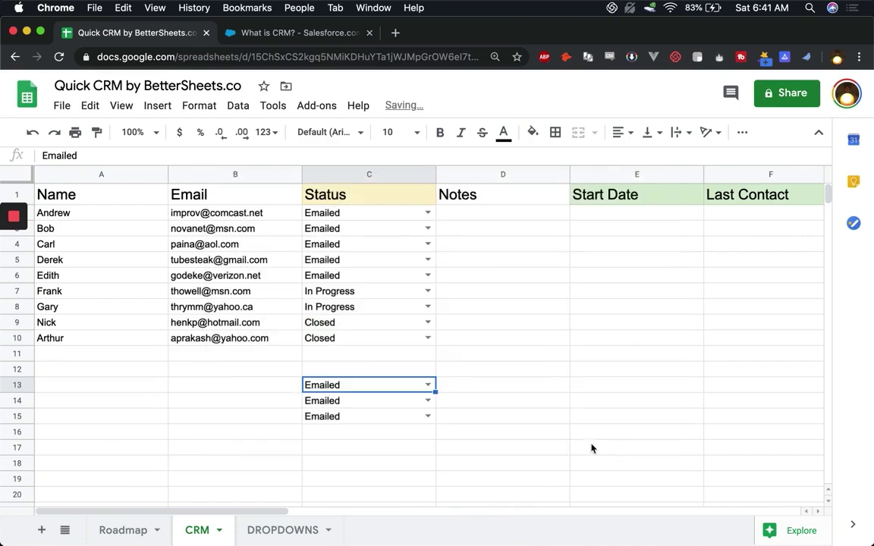
Step: Paste the copied cell again into C14 and C15 and check the options in C14's dropdown
left_click(373, 402)
key("super+v")
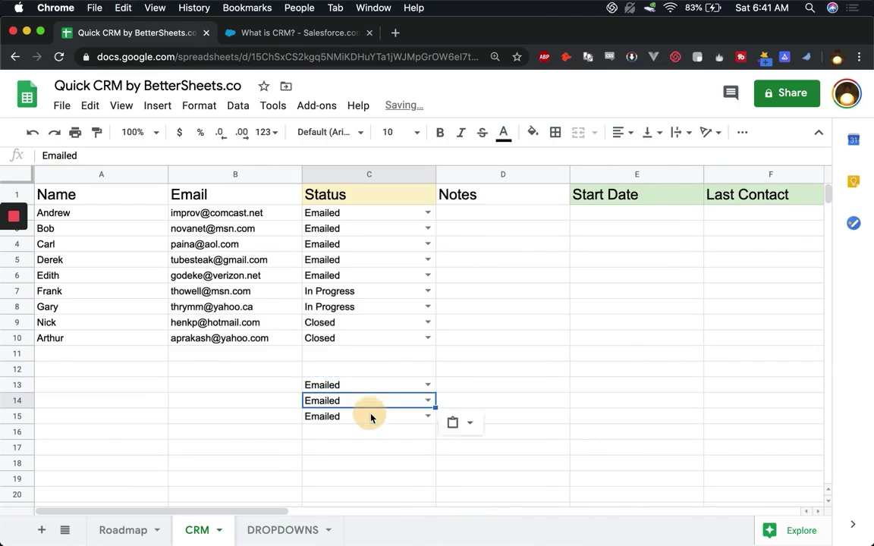
left_click(371, 417)
key("super+v")
left_click(383, 386)
left_click(427, 400)
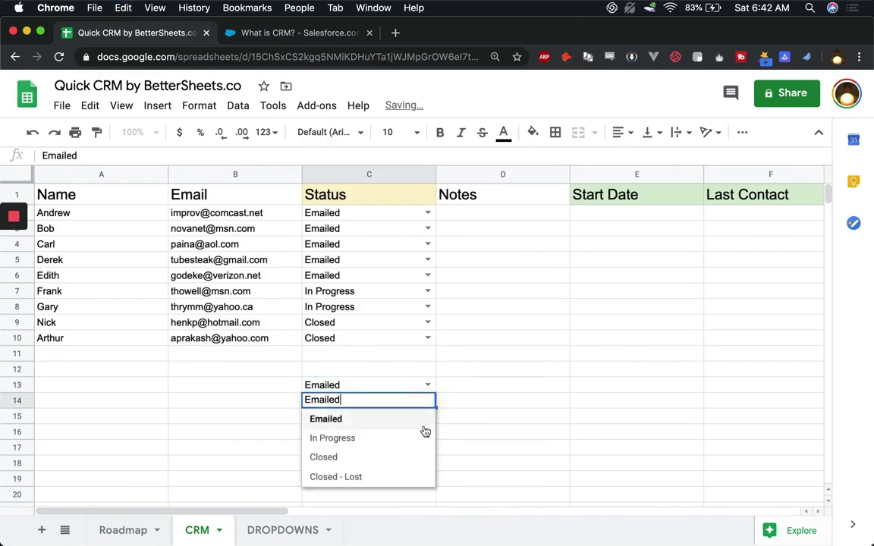
left_click(478, 433)
Step: Copy cell C13 with its edited validation into C14 and C15
left_click(415, 391)
key("super+c")
left_click(410, 400)
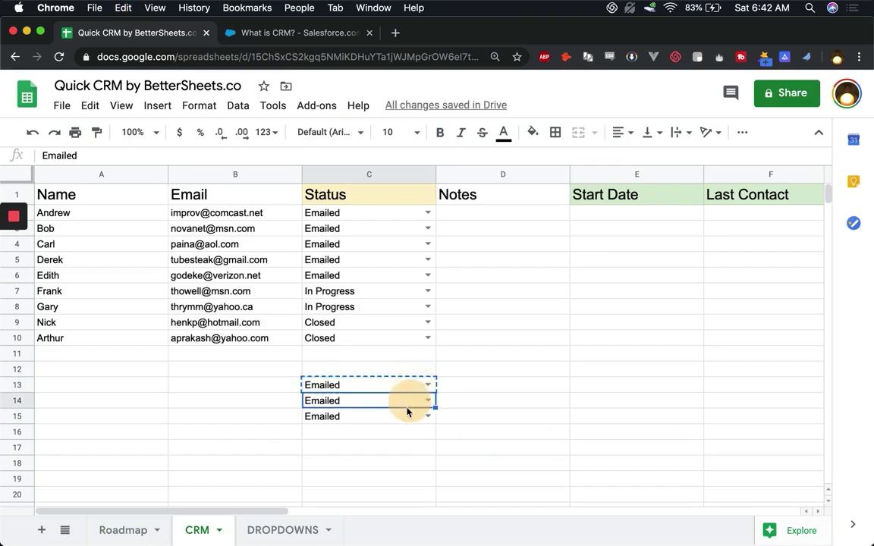
key("super+v")
left_click(394, 416)
key("super+v")
Step: Add Closed - Won in cell A7 of the DROPDOWNS sheet, based on a copy of the Closed - Lost entry
left_click(250, 531)
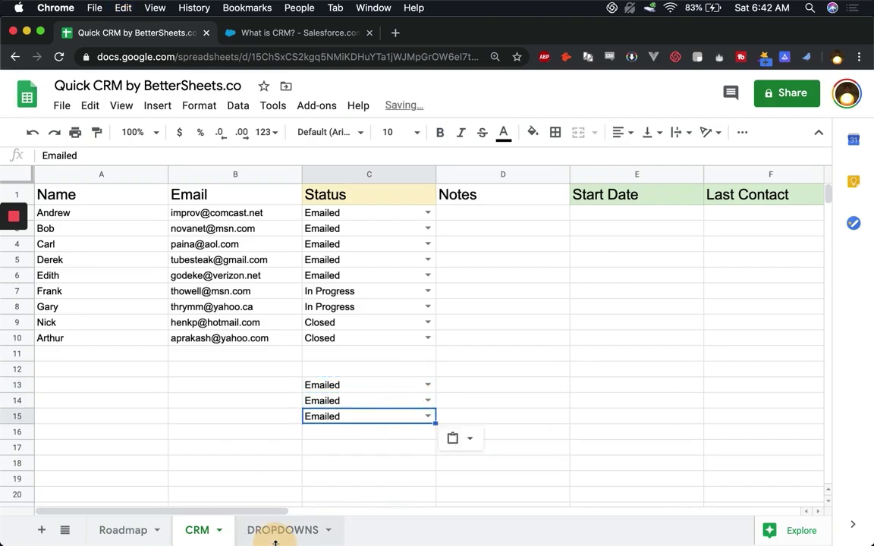
left_click(72, 271)
key("super+c")
key("Down")
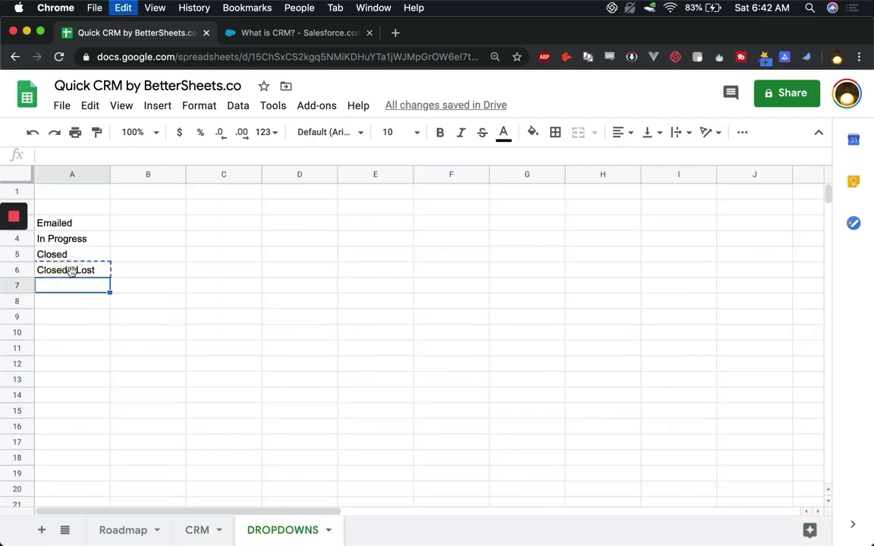
key("super+v")
key("Return")
key("BackSpace")
key("BackSpace")
key("BackSpace")
key("BackSpace")
type("Won")
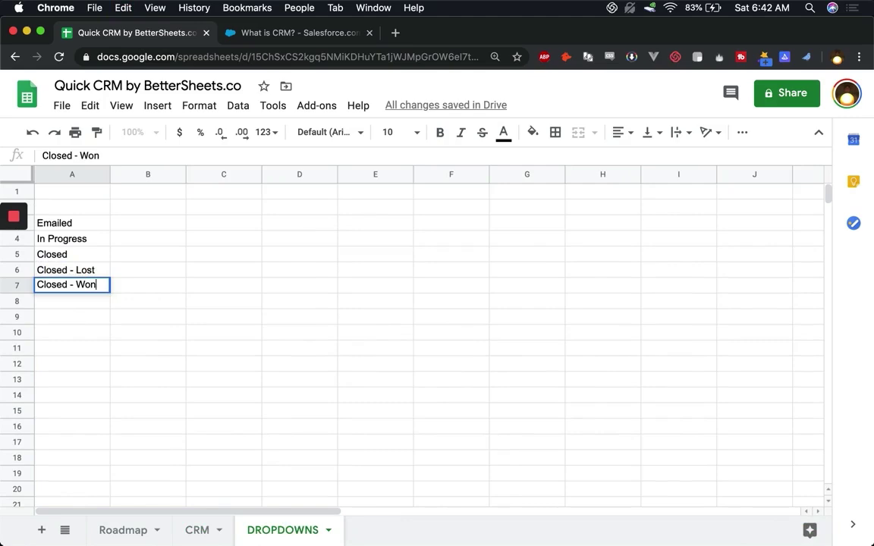
key("Return")
Step: Check the range-based dropdown in CRM cell C4 for the Closed - Won option
left_click(204, 527)
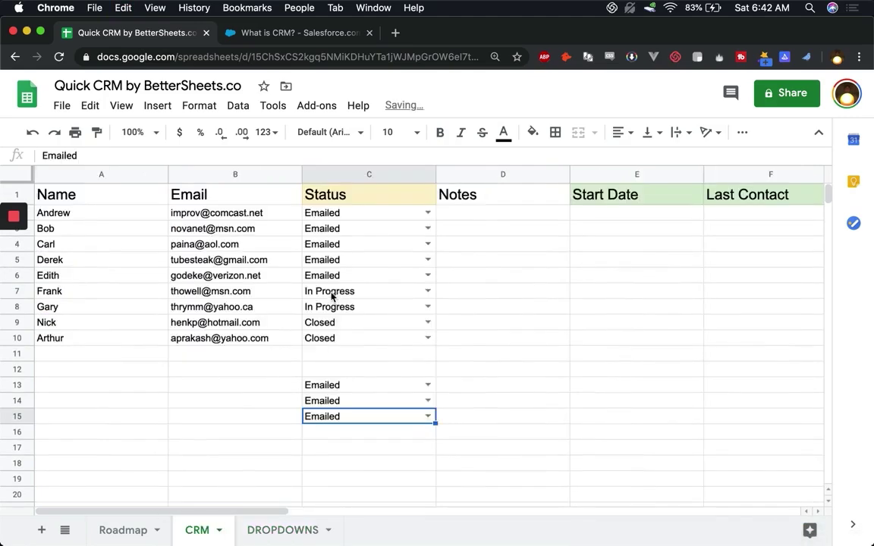
double_click(362, 245)
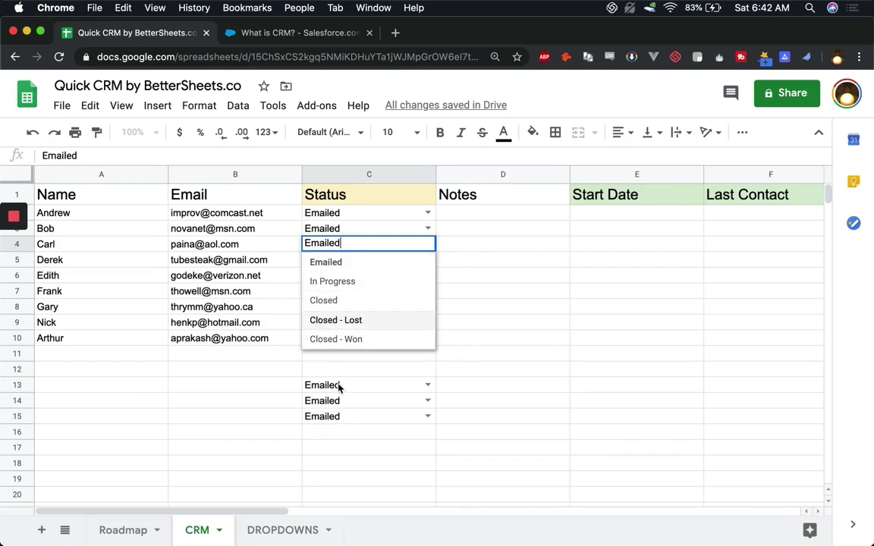
left_click(301, 402)
Step: Clear the trial entries below the CRM table and remove their dropdowns by pasting a blank cell over C13:C16
left_click_drag(312, 351, 324, 449)
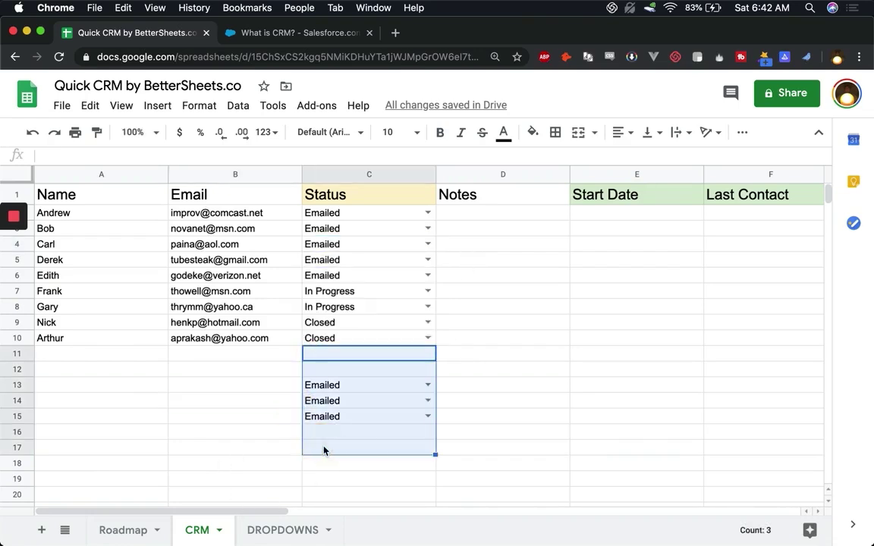
key("Delete")
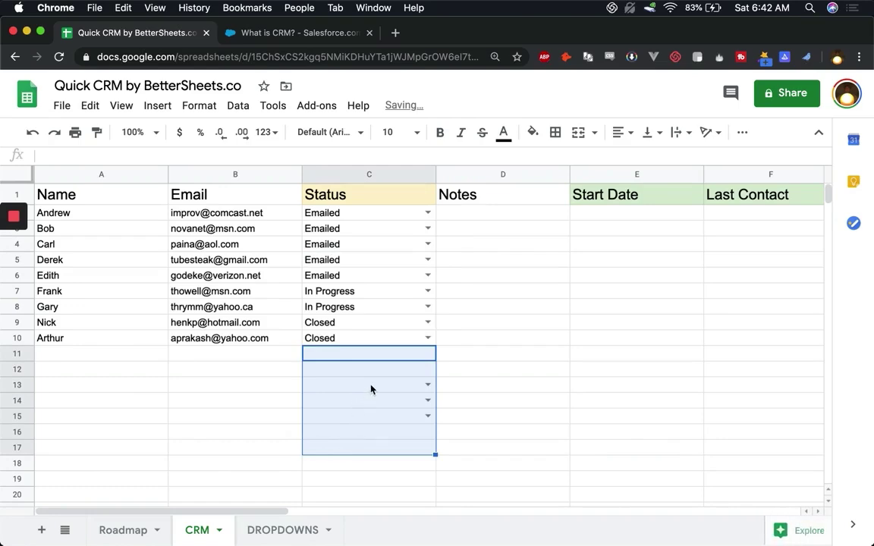
left_click(371, 354)
key("cmd+c")
left_click_drag(386, 384, 390, 431)
key("cmd+v")
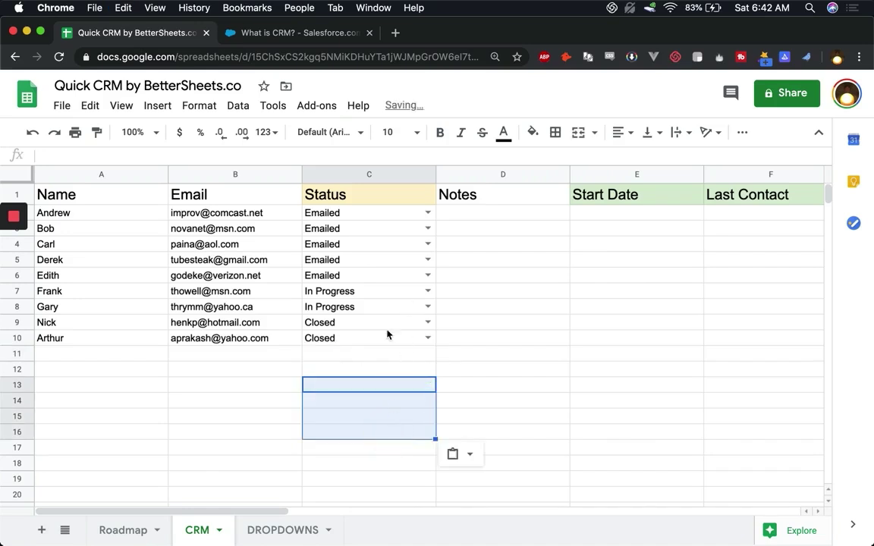
Step: Delete the Closed status from cell A5 of the DROPDOWNS sheet
left_click(275, 531)
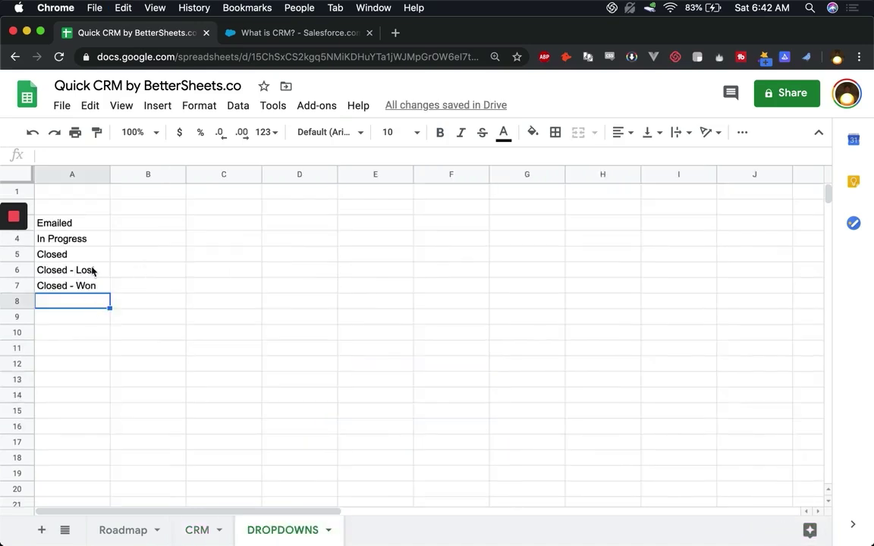
left_click(83, 255)
key("BackSpace")
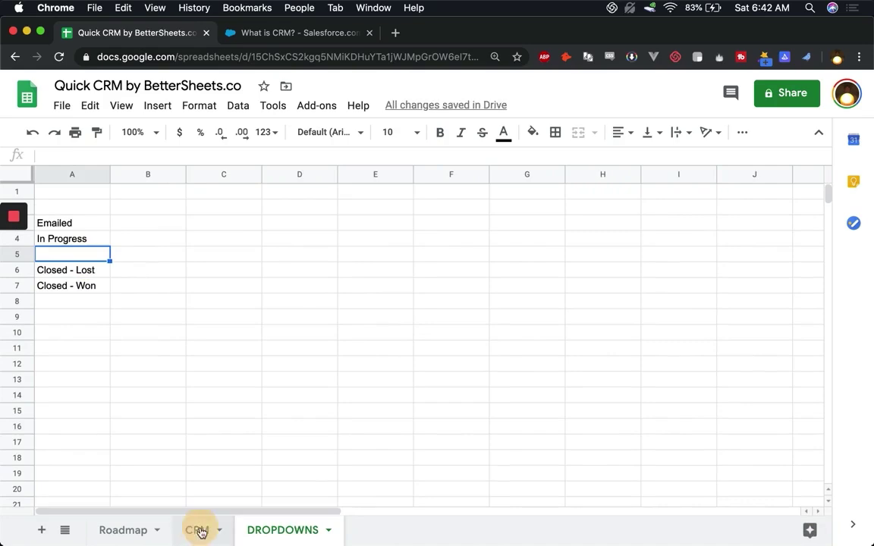
Step: Tick off Dropdown Menu in the Create checklist of the Roadmap sheet
left_click(197, 530)
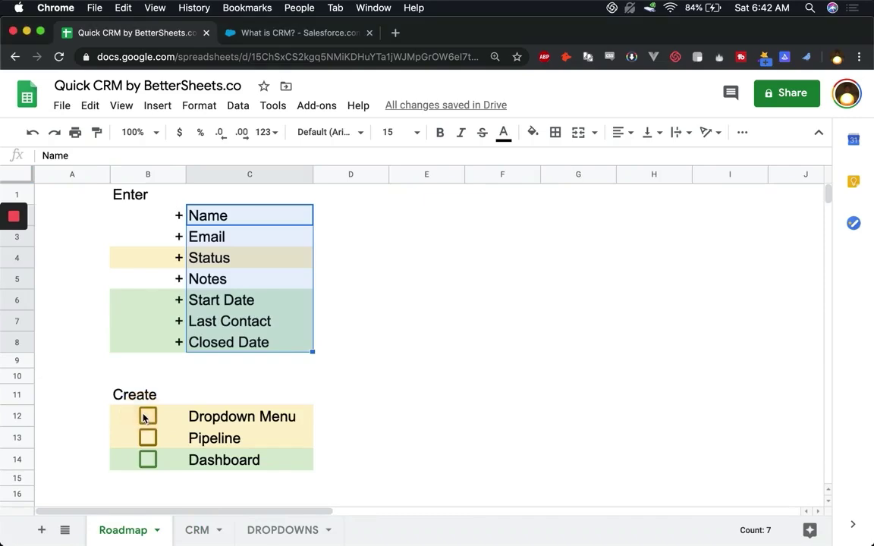
left_click(148, 417)
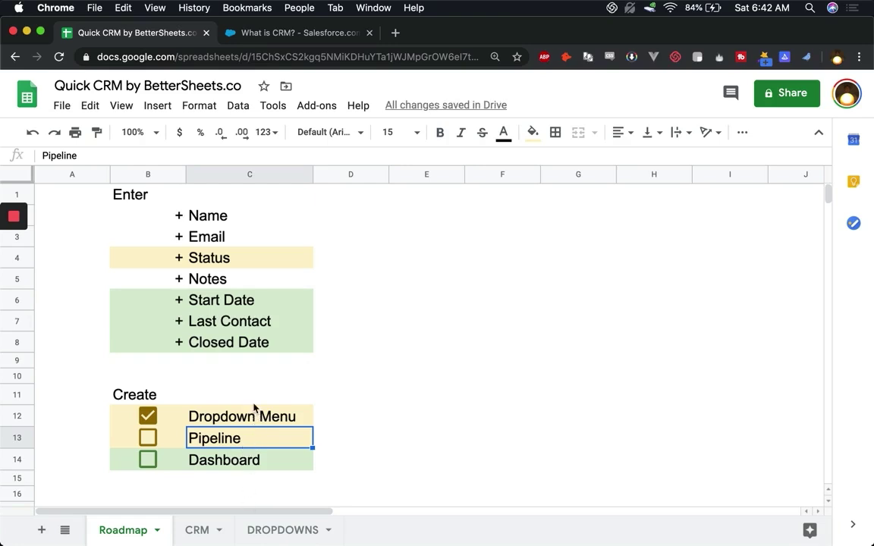
Step: Enter Closed in DROPDOWNS cell A5 and clear the Closed - Lost and Closed - Won entries from A6:A7
left_click(275, 530)
left_click(90, 250)
type("Cos")
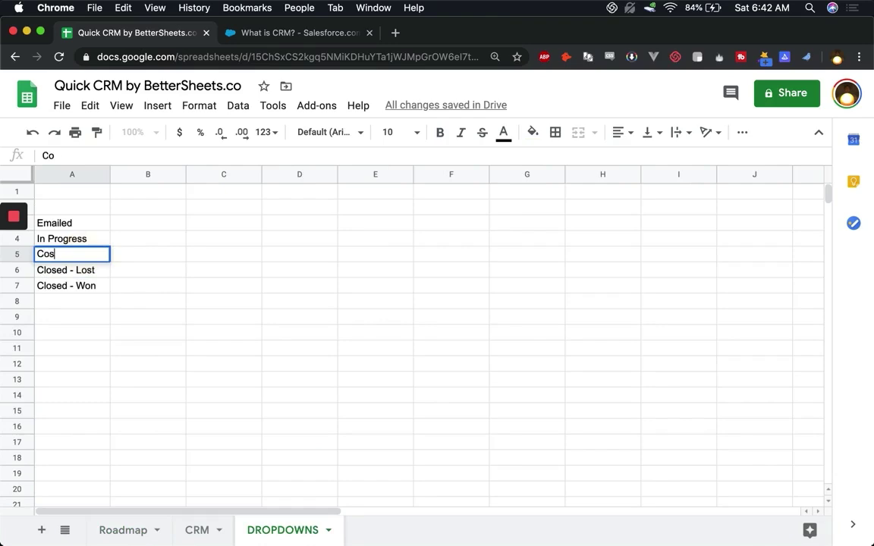
type("ose")
key("Return")
key("Up")
type("Cl")
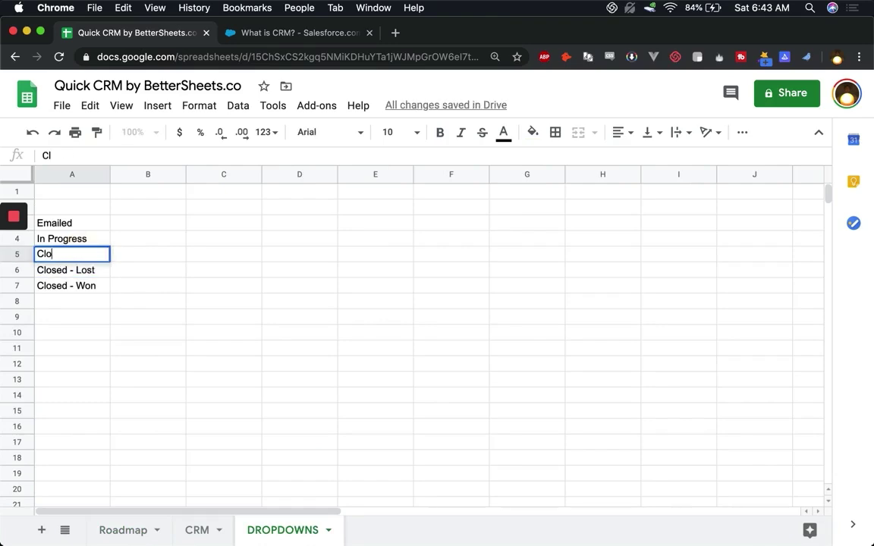
type("osed")
key("Return")
left_click_drag(76, 269, 91, 294)
key("Delete")
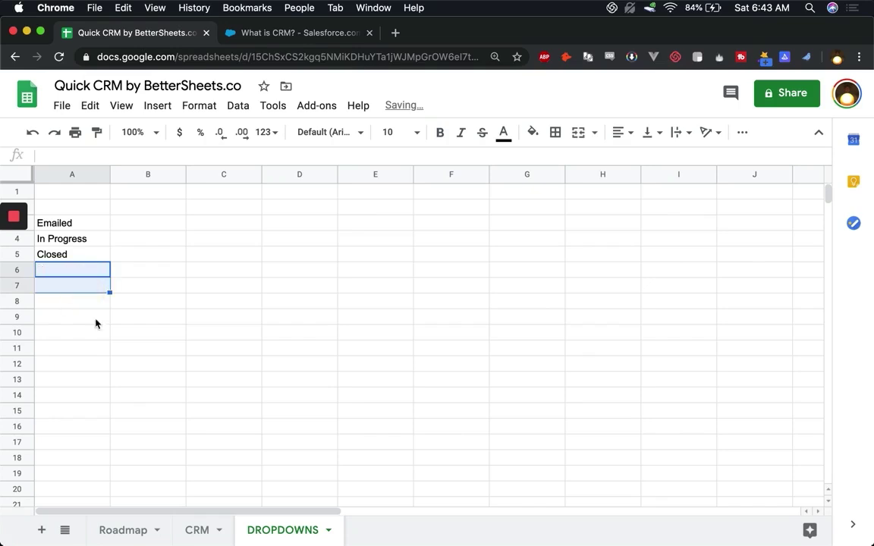
Step: Insert a new sheet after the CRM sheet and name it PIPELINE
left_click(207, 533)
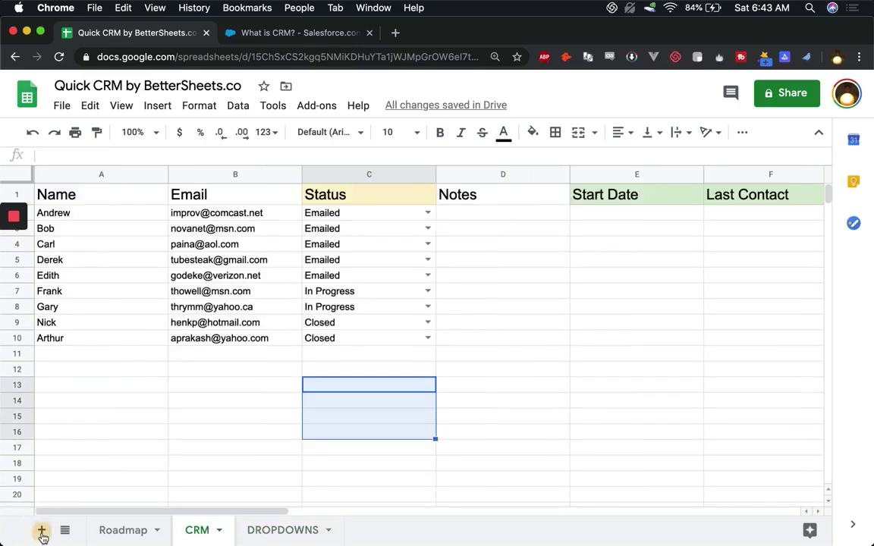
left_click(42, 529)
double_click(257, 531)
type("P")
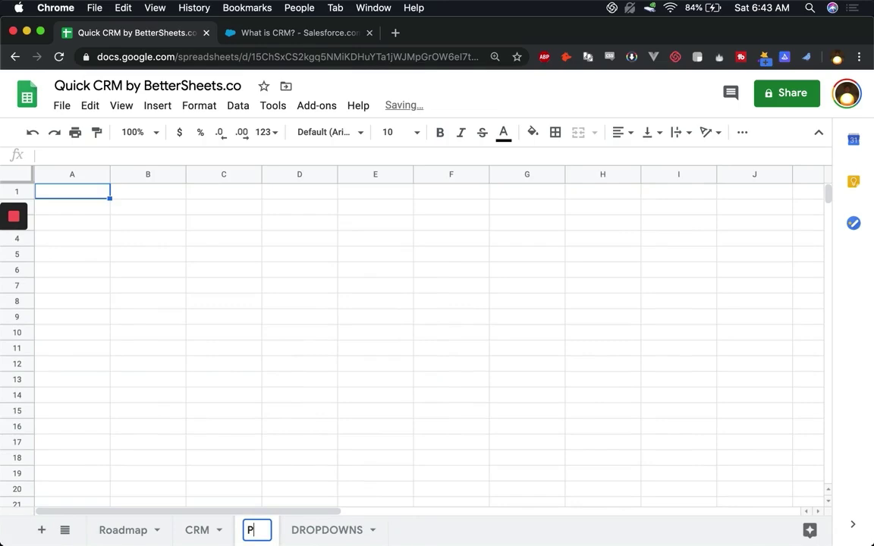
type("IPELINE")
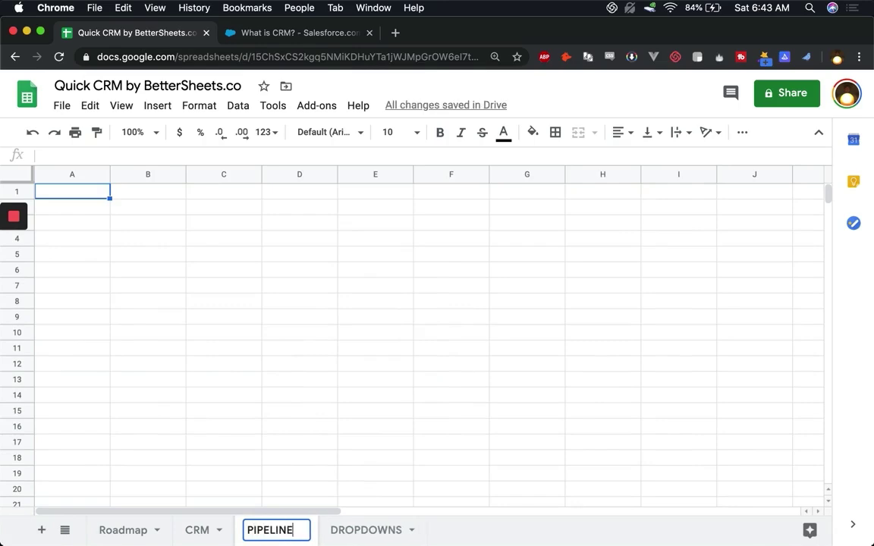
key("Return")
Step: Freeze the header row of the CRM sheet and sort the contacts by the Status column from A to Z
left_click(199, 531)
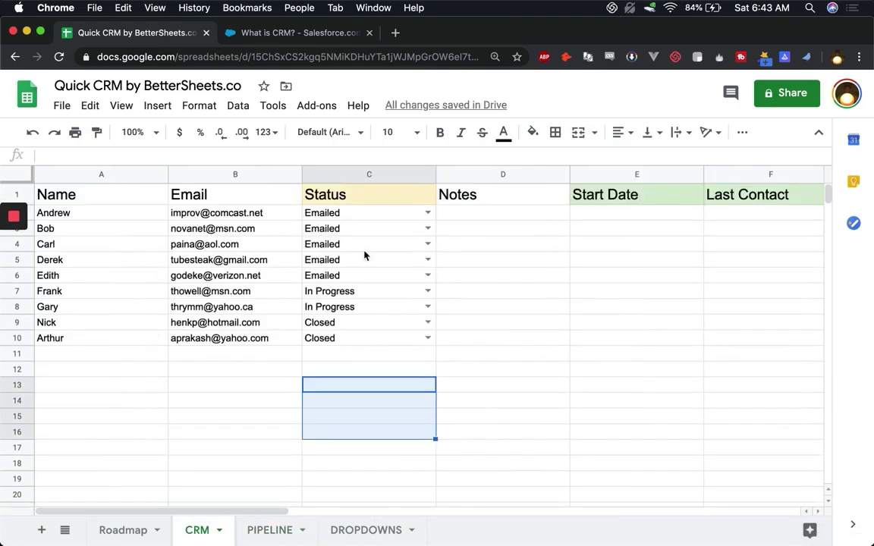
left_click(380, 229)
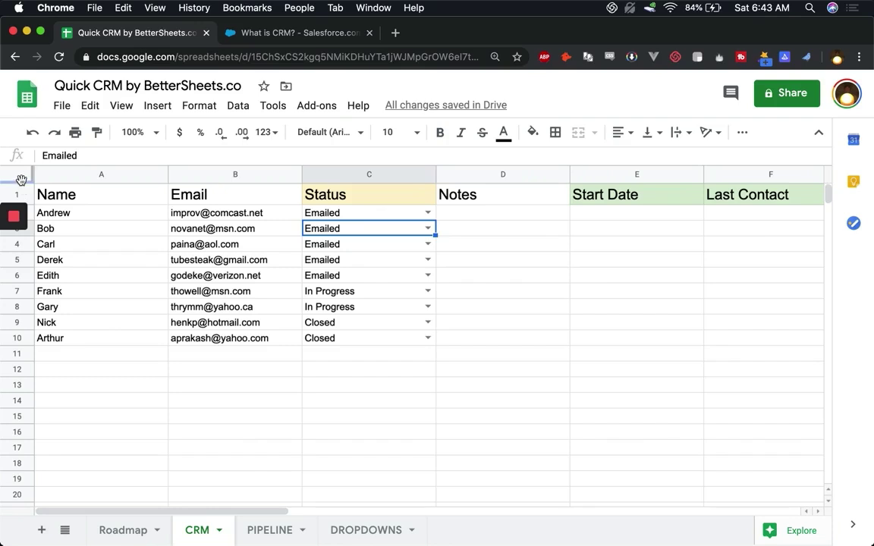
left_click_drag(20, 170, 18, 206)
right_click(427, 174)
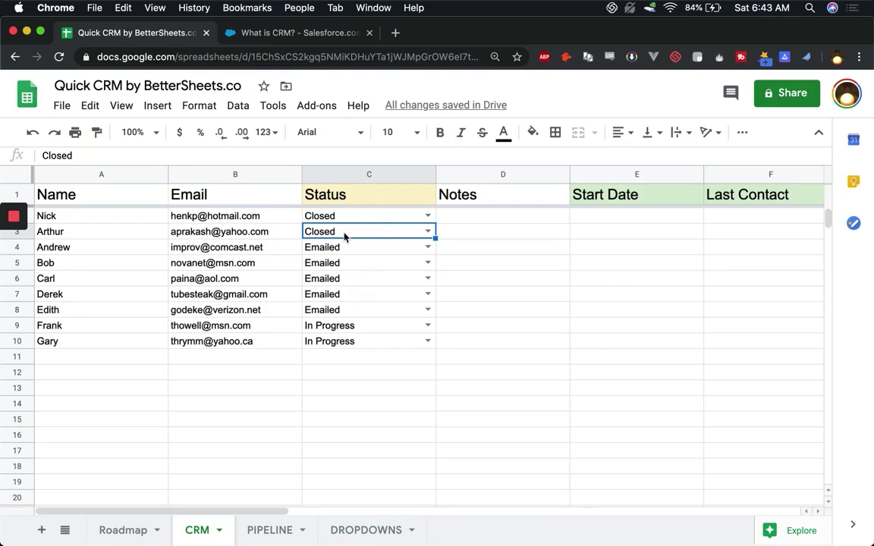
left_click(339, 328)
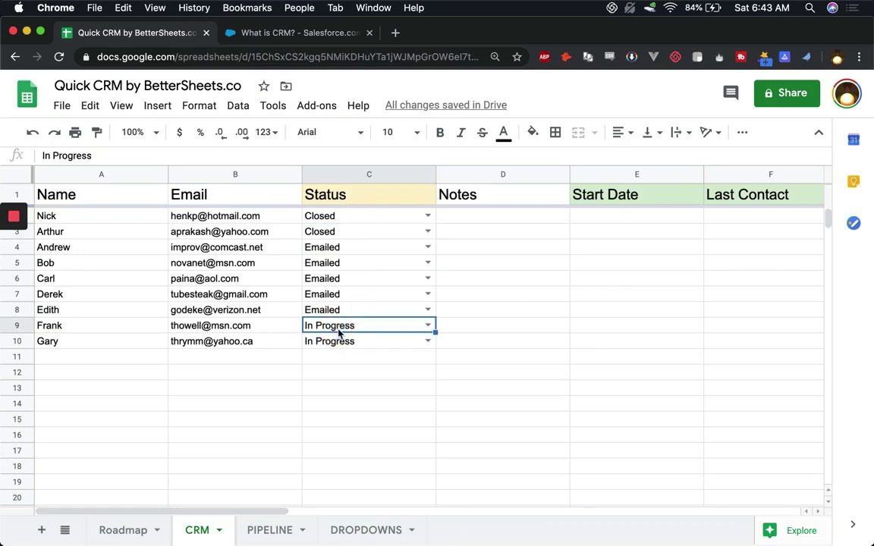
Step: Enter the headers Emailed, In Progress and Closed in cells B1:D1 of the PIPELINE sheet
left_click(339, 278)
left_click(343, 231)
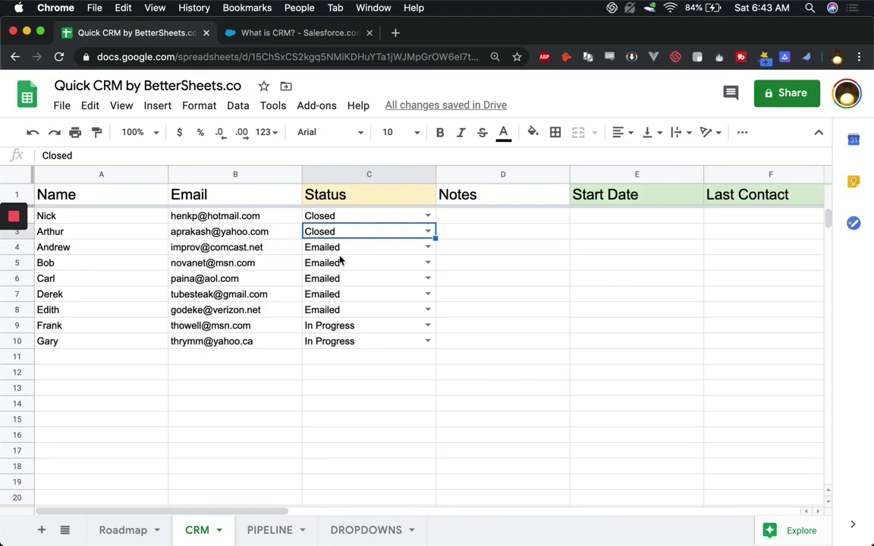
left_click(284, 533)
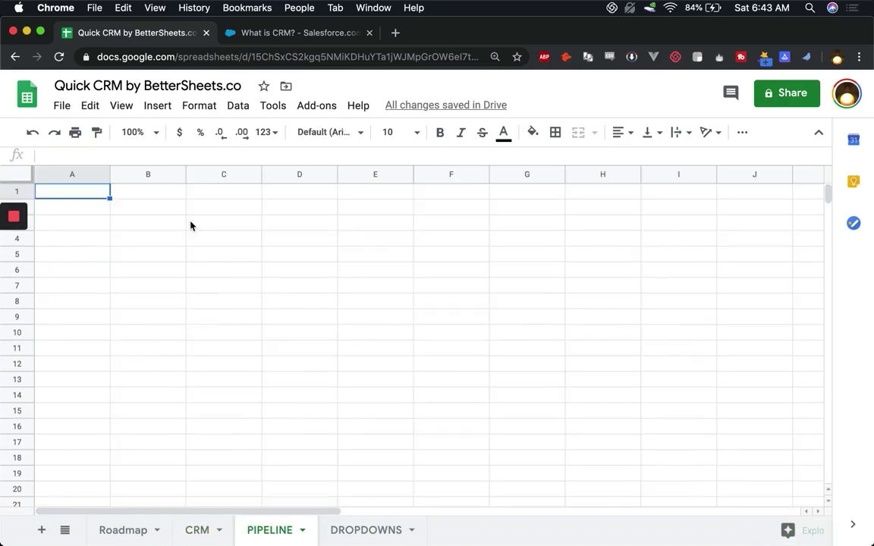
left_click_drag(75, 174, 263, 171)
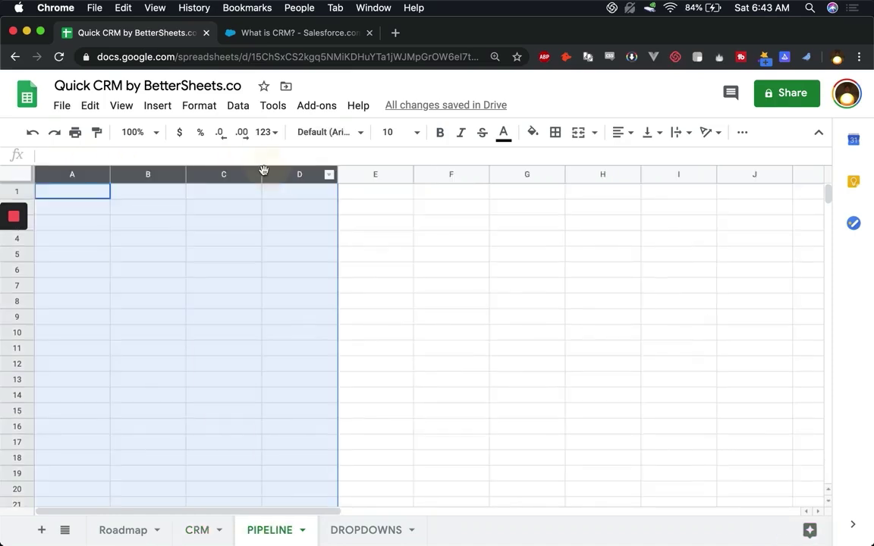
left_click(158, 197)
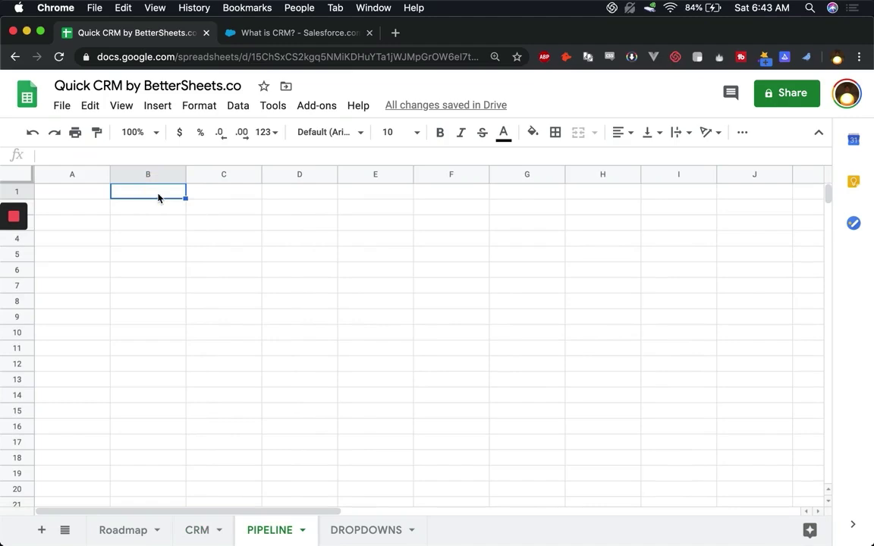
type("Emailed")
key("Tab")
type("P")
key("BackSpace")
type("In Progress")
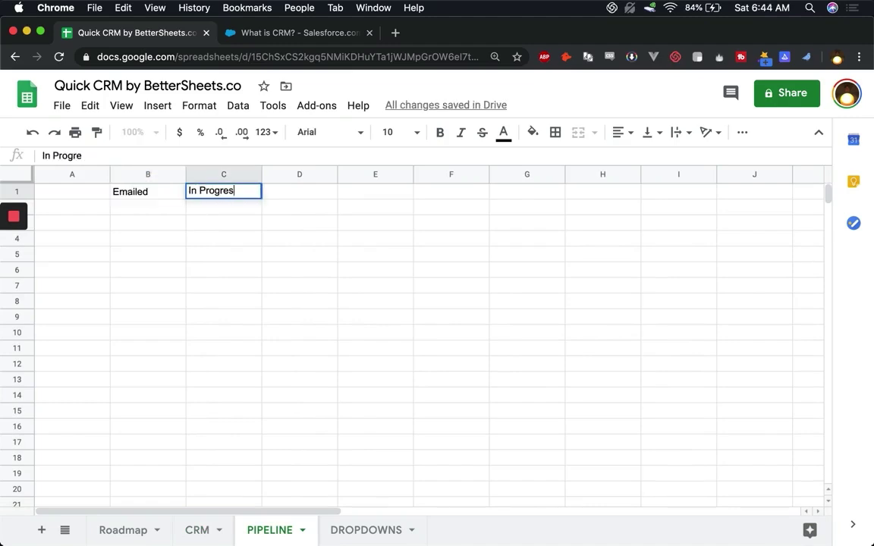
key("Tab")
type("Closed")
left_click(129, 215)
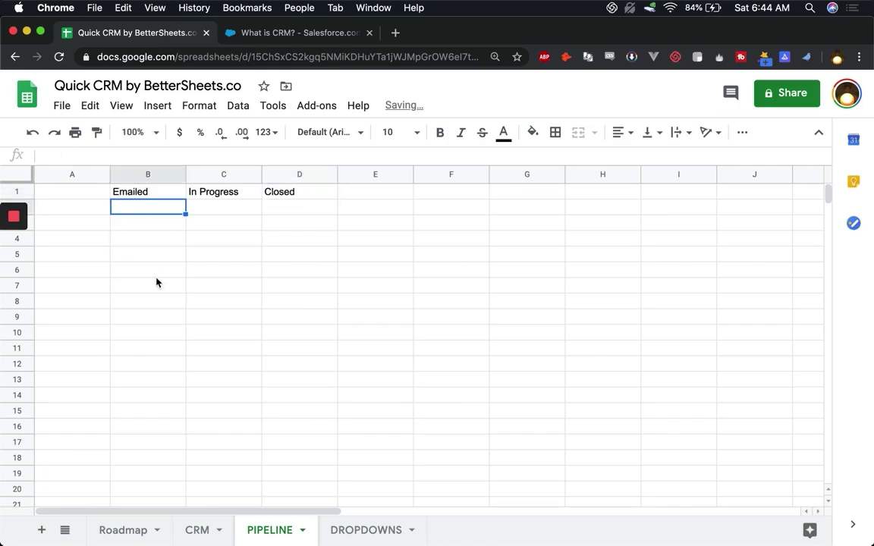
Step: Insert two empty rows above the status header row of the PIPELINE sheet
left_click(16, 191)
right_click(20, 186)
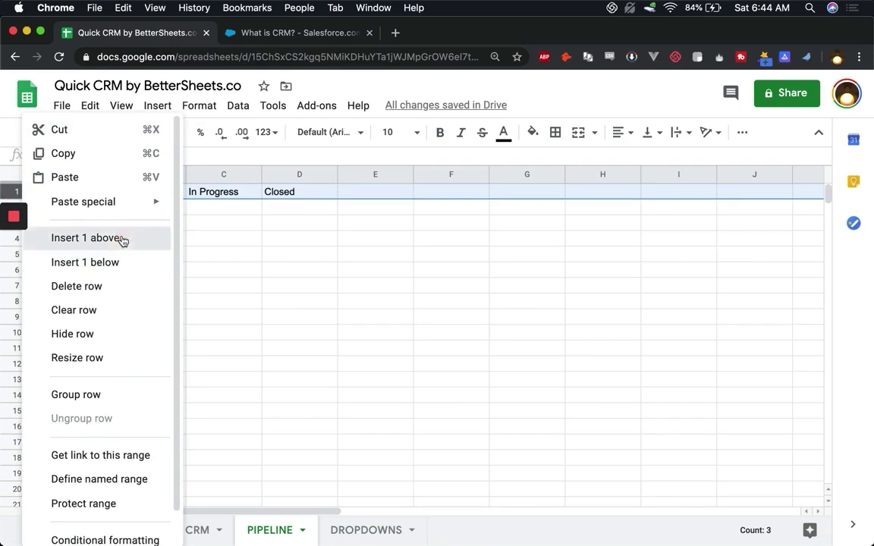
left_click(122, 239)
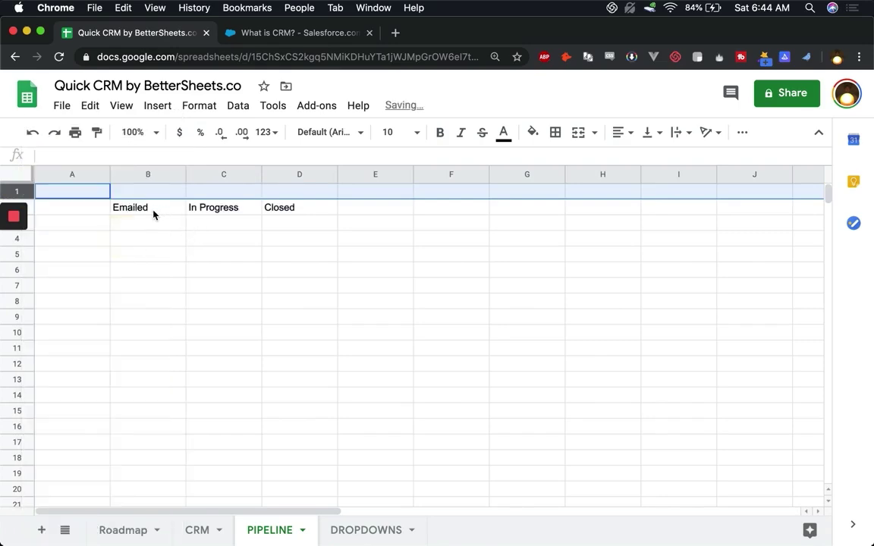
key("super+y")
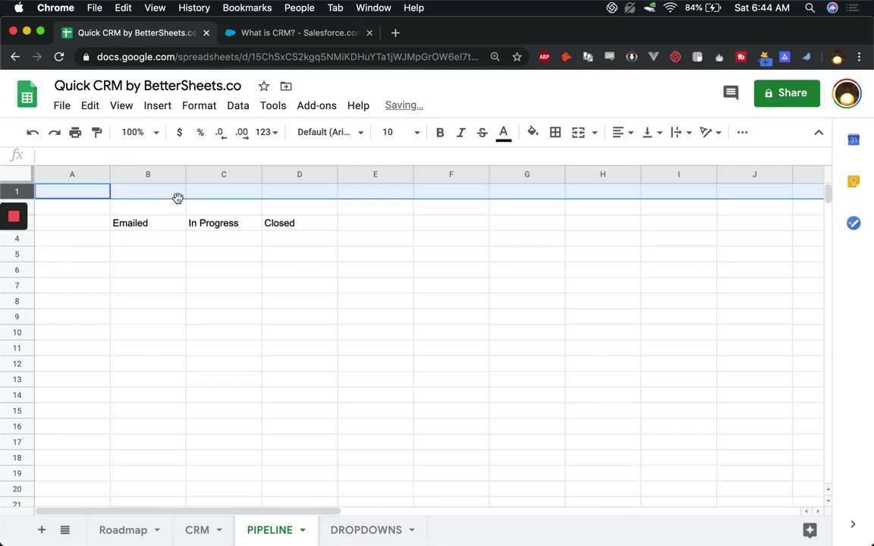
left_click(166, 197)
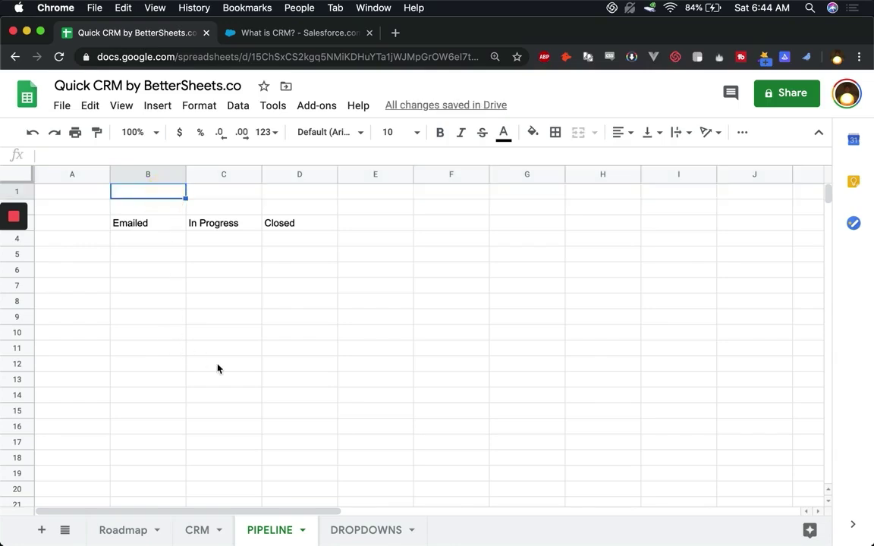
Step: Enter =filter(CRM!A:A,CRM!C:C=B3) in PIPELINE cell B4 to list the contact names with the Emailed status
left_click(197, 530)
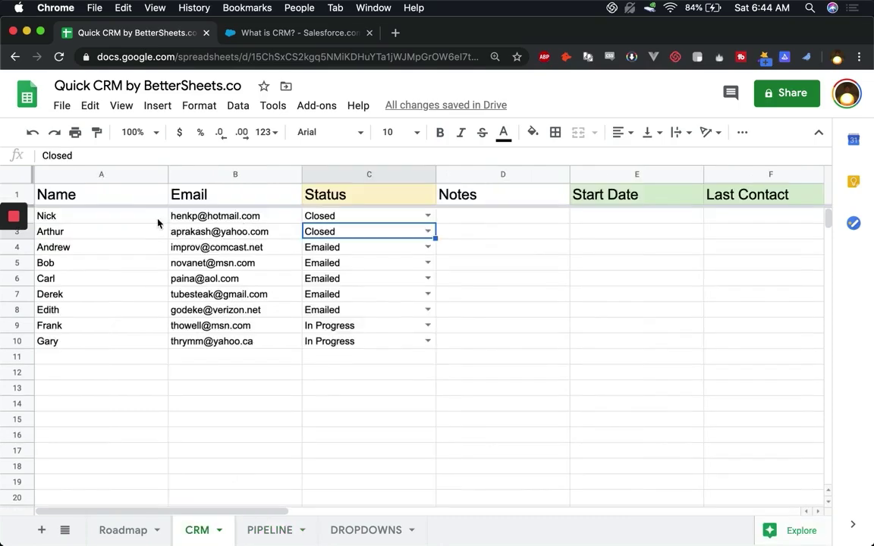
left_click(266, 523)
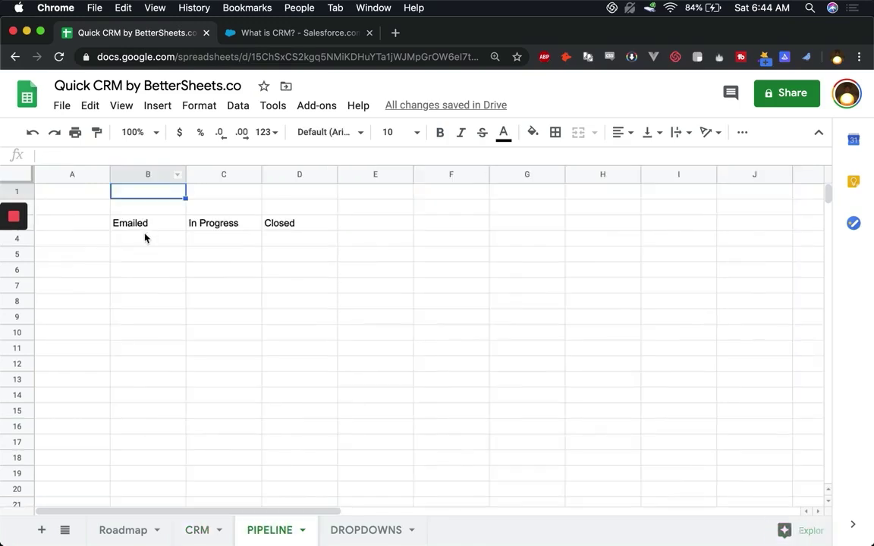
left_click(136, 242)
type("=filter(")
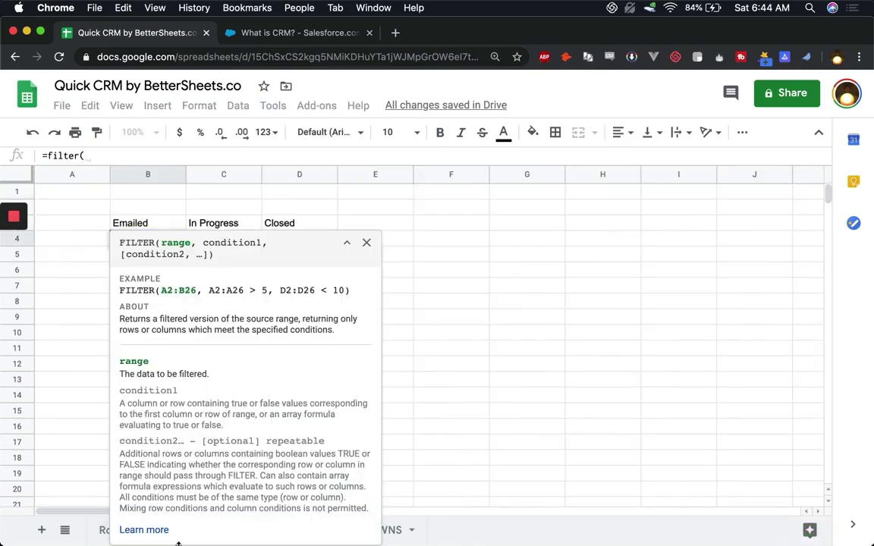
left_click(366, 242)
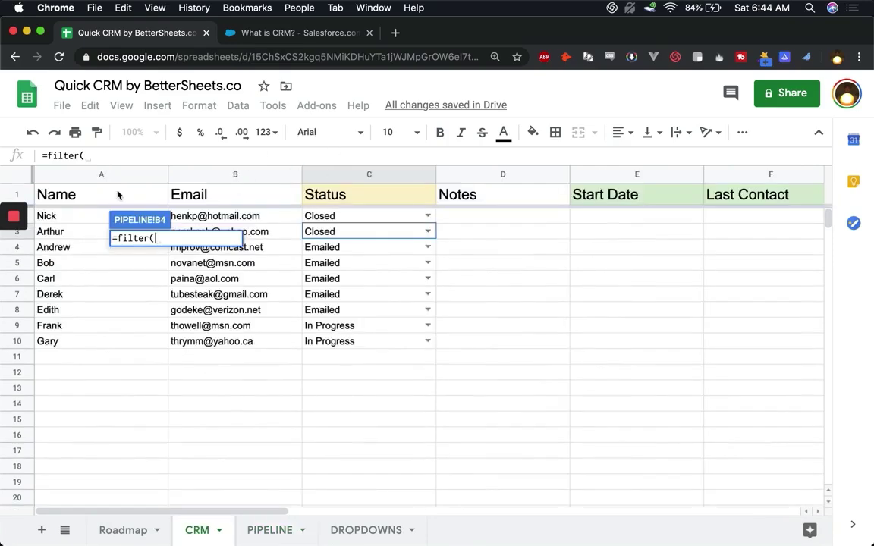
left_click(126, 174)
type(",")
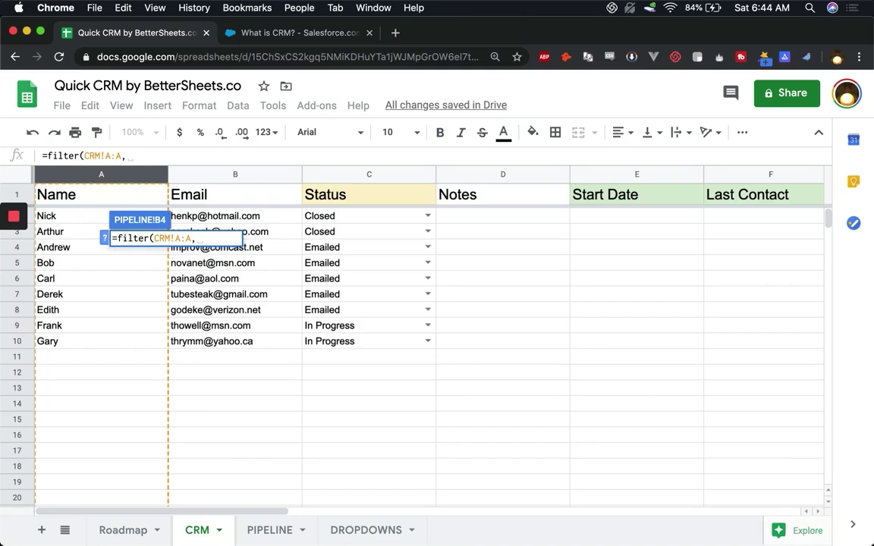
left_click(245, 528)
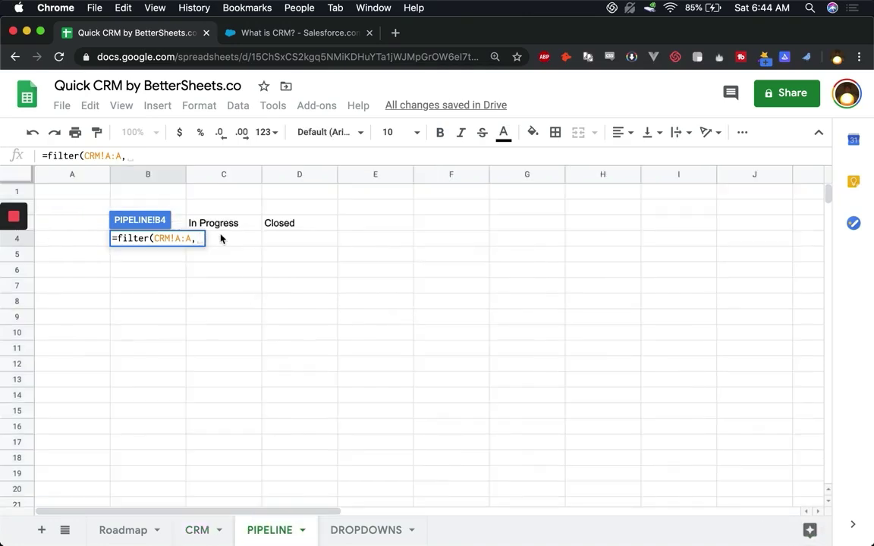
type("CRM!")
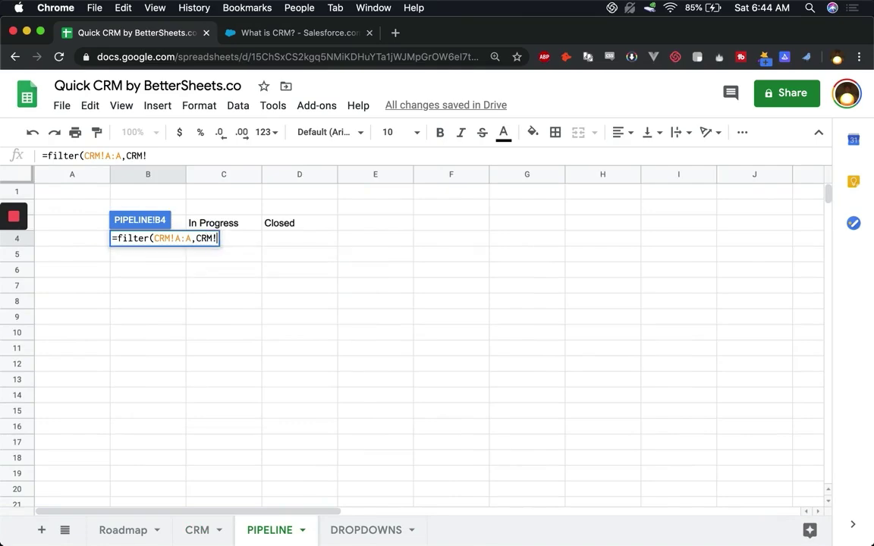
type("C:C=")
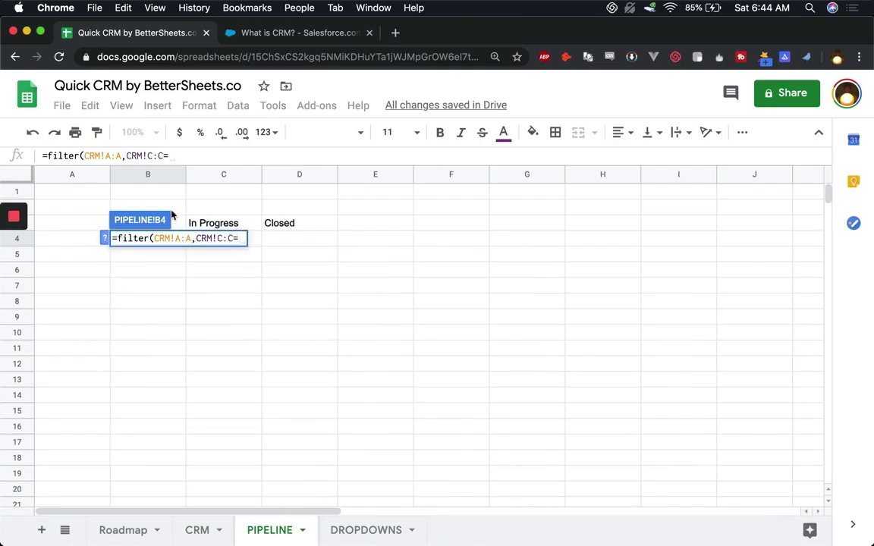
type("B3)")
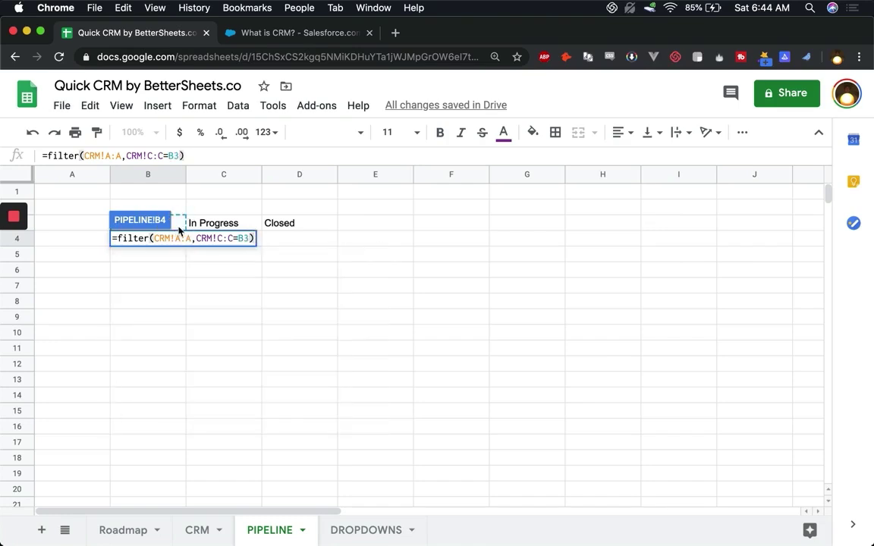
left_click(237, 240)
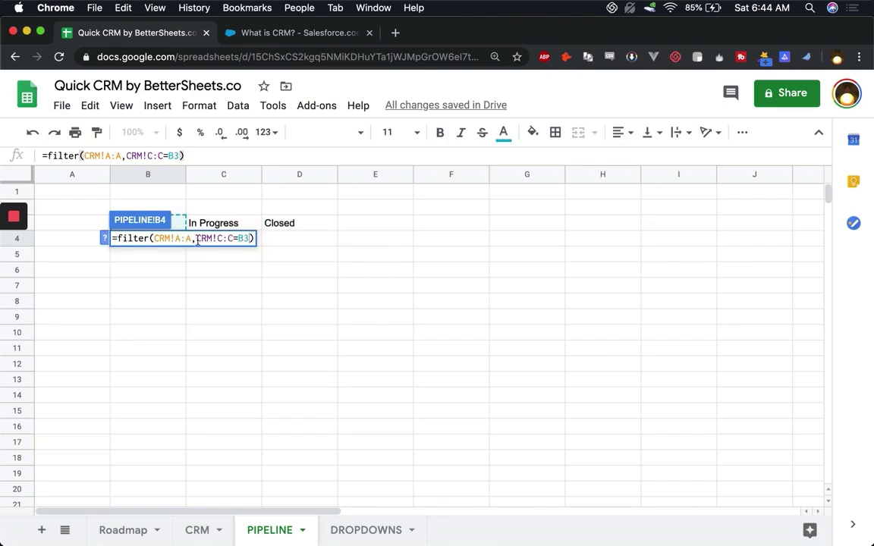
left_click_drag(153, 239, 192, 239)
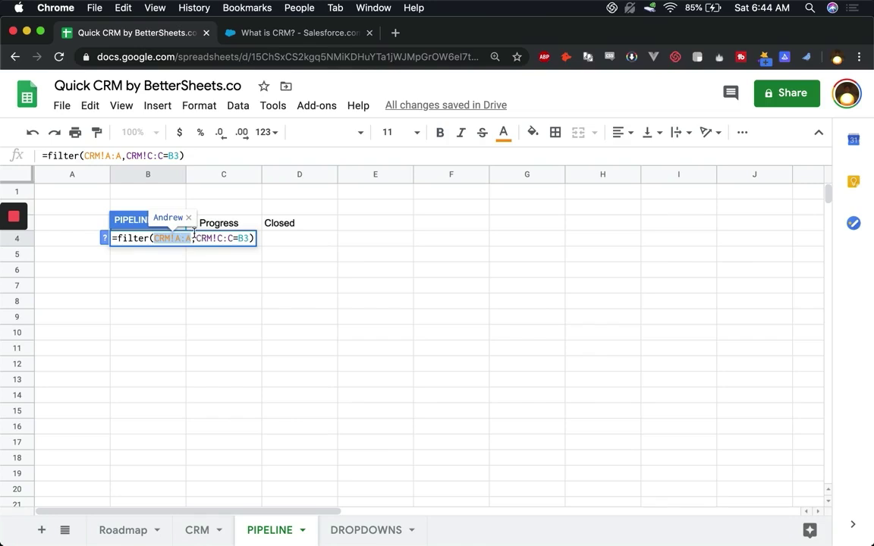
left_click_drag(197, 238, 243, 238)
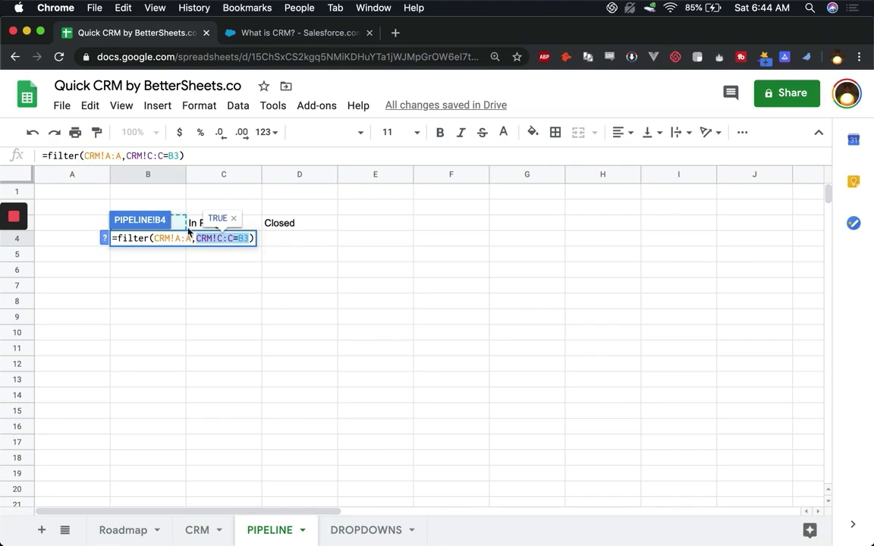
key("Return")
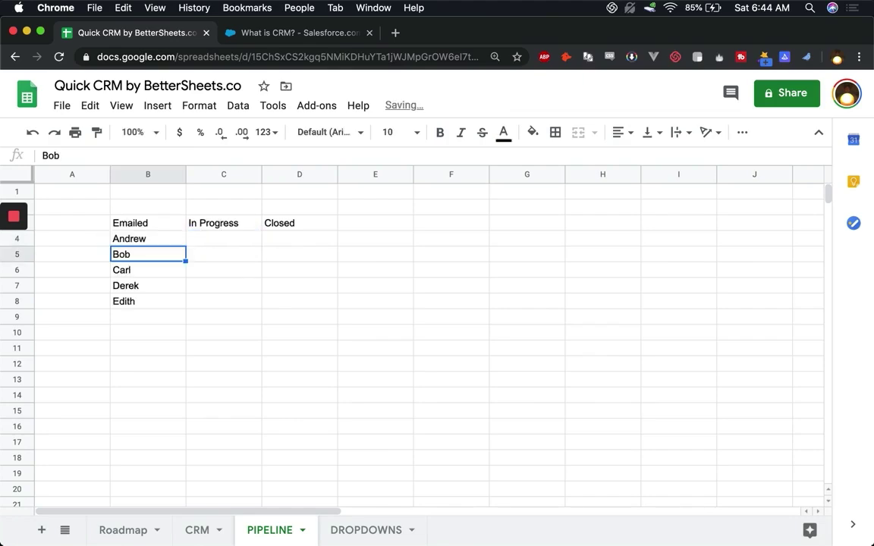
left_click(178, 241)
key("Delete")
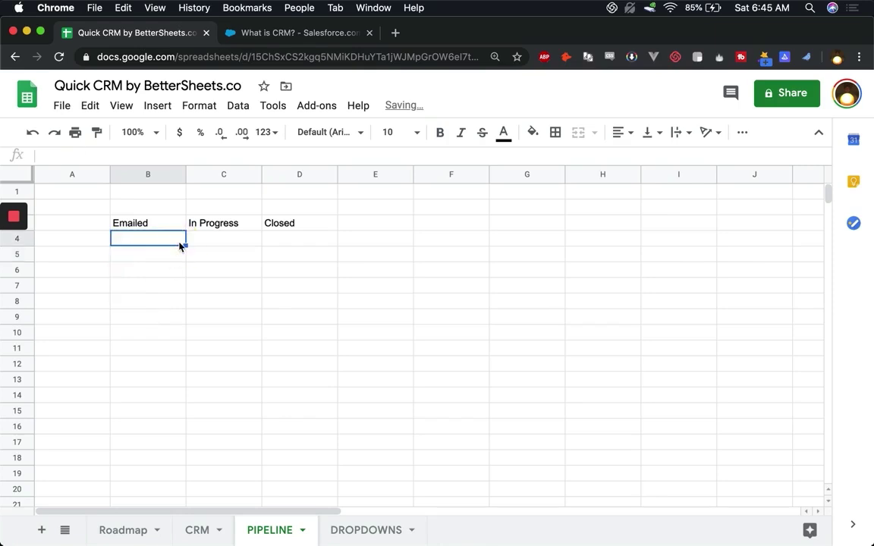
key("super+z")
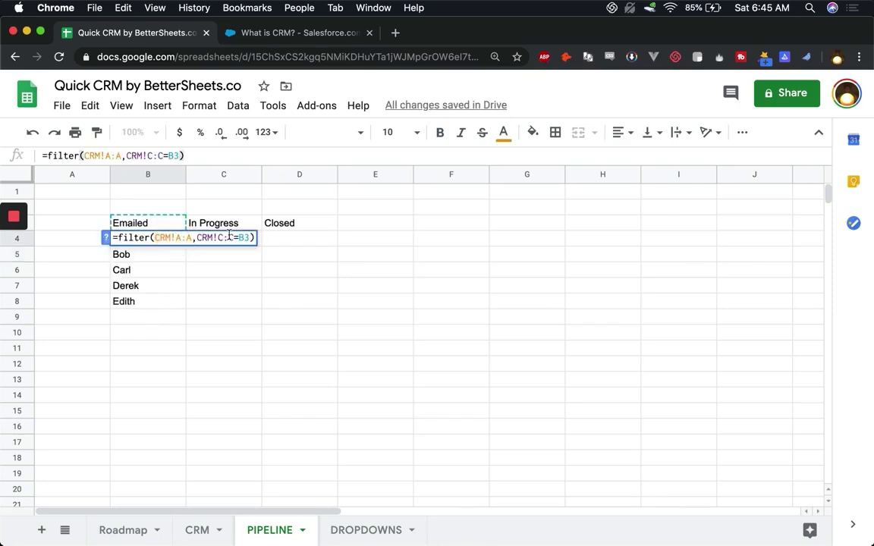
Step: Make the column references in the B4 formula absolute, giving =filter(CRM!$A:$A,CRM!$C:$C=B3)
left_click(175, 237)
type("$A:")
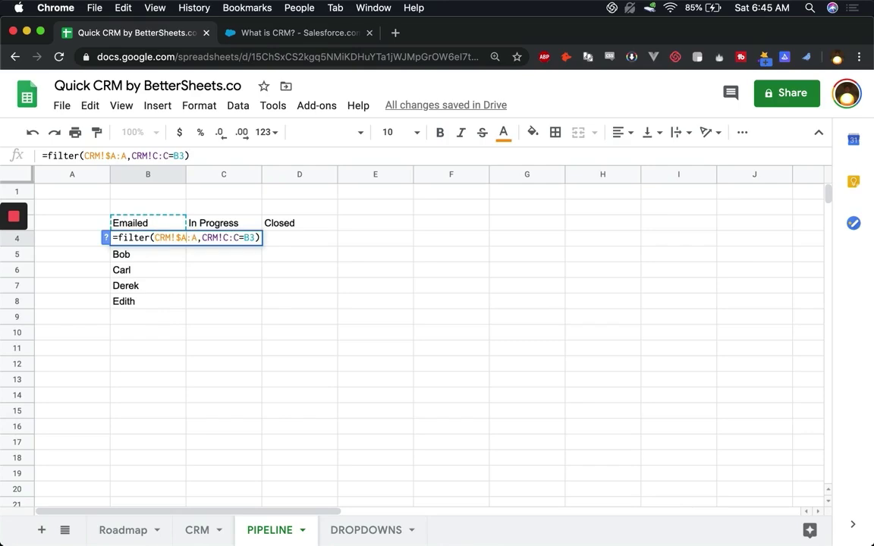
type("$")
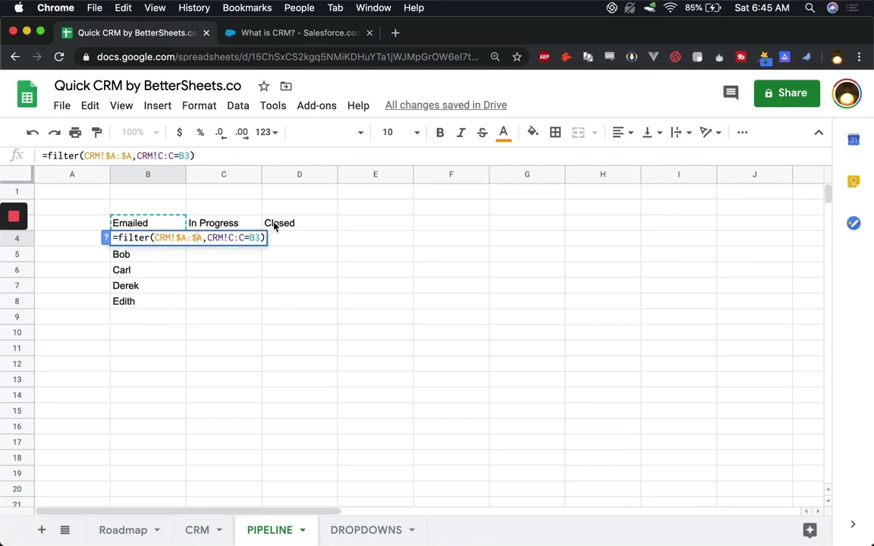
left_click(232, 237)
type("$")
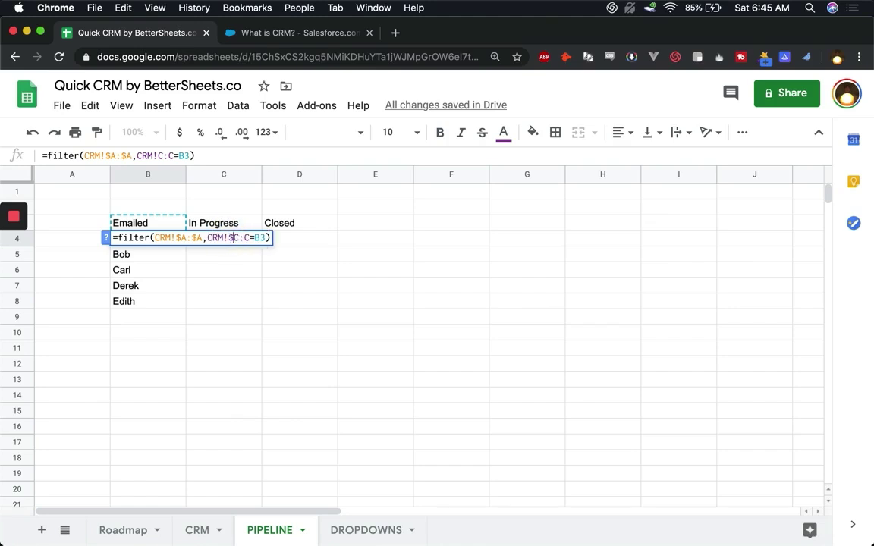
key("Right")
type("$")
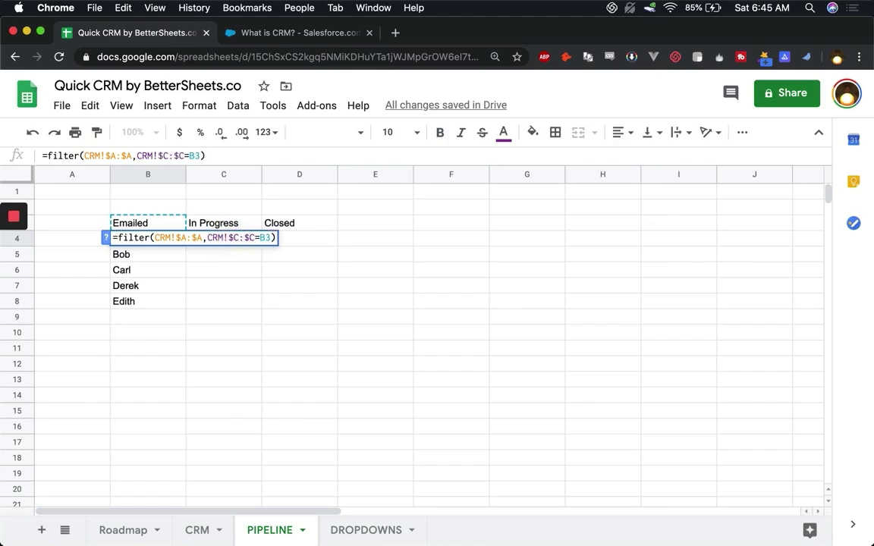
left_click(259, 237)
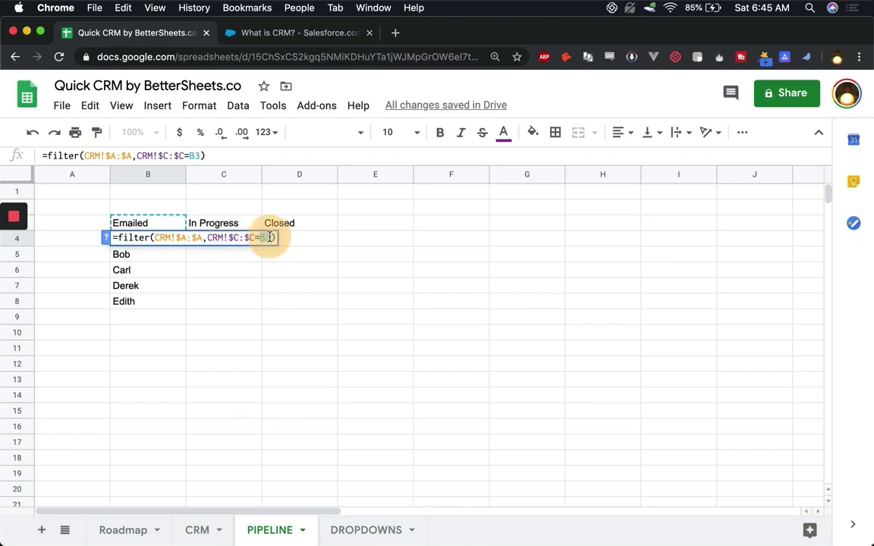
key("Return")
Step: Copy the B4 filter formula into C4 and D4 under the In Progress and Closed headers
left_click(227, 238)
type("=filter(CRM!$A:$A,CRM!$C:$C=C3)")
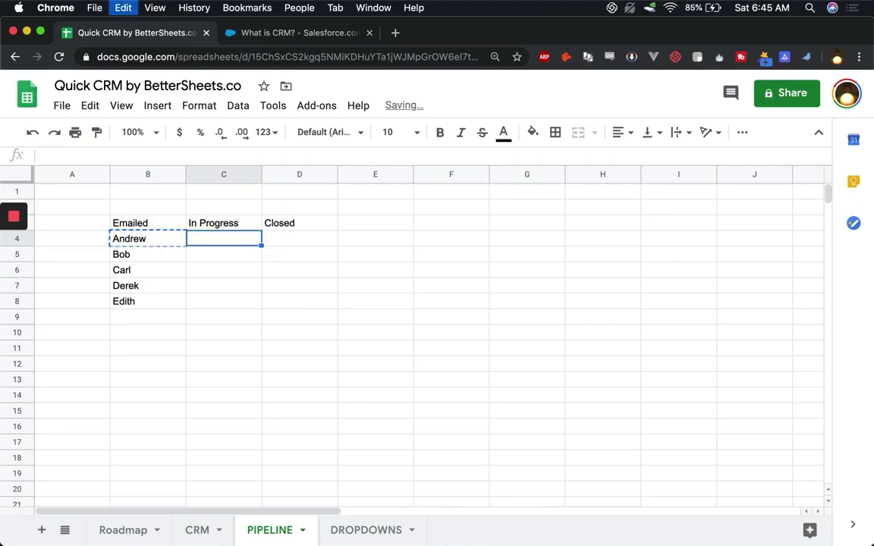
double_click(228, 242)
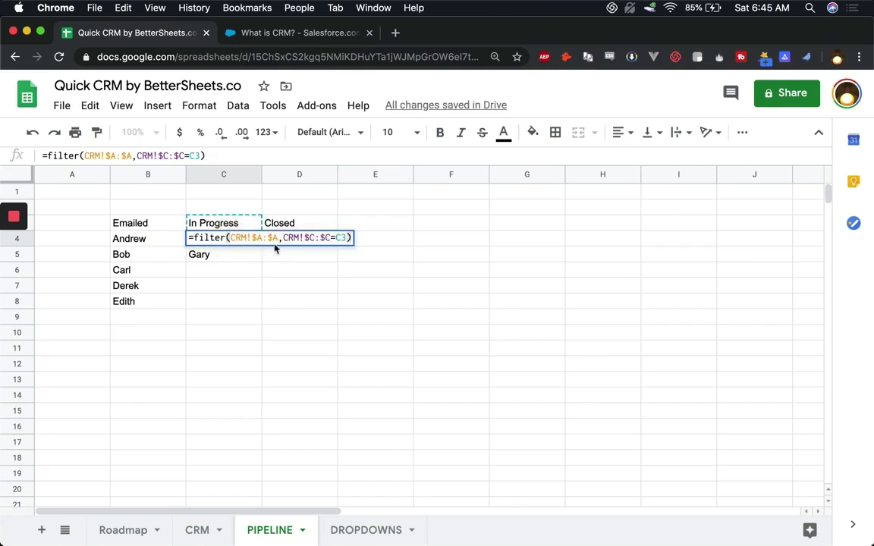
left_click(343, 237)
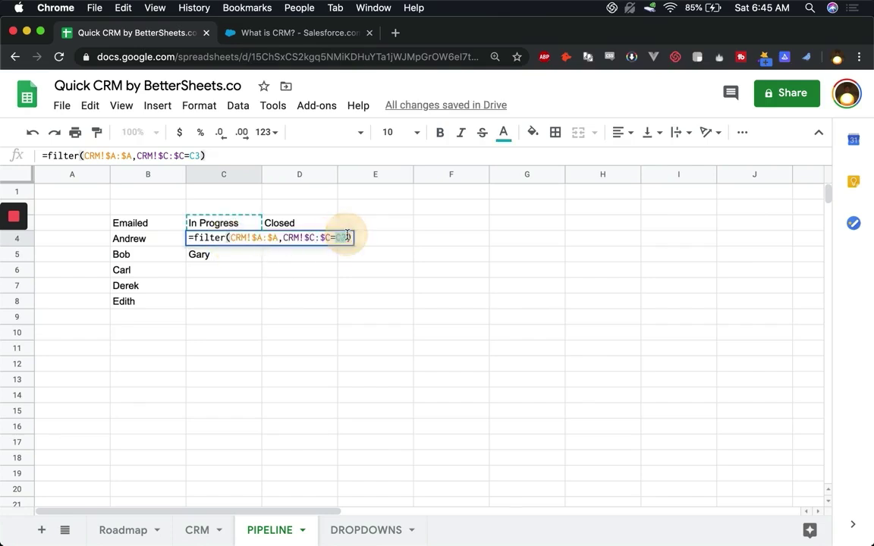
key("Escape")
key("super+c")
key("Right")
key("super+v")
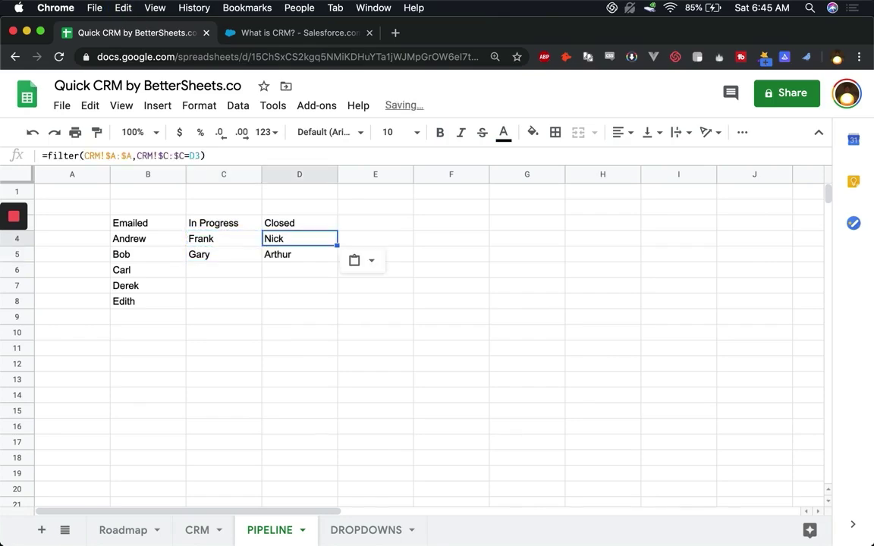
key("Left")
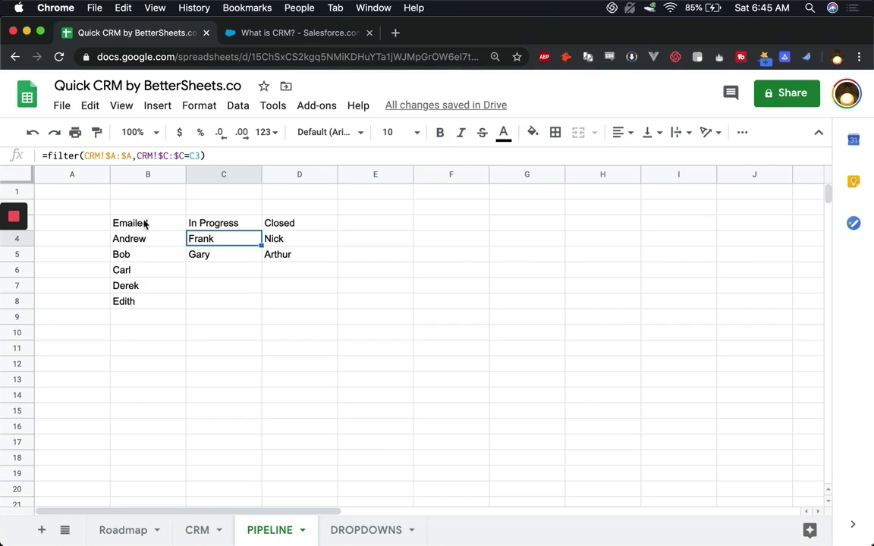
left_click_drag(136, 239, 140, 302)
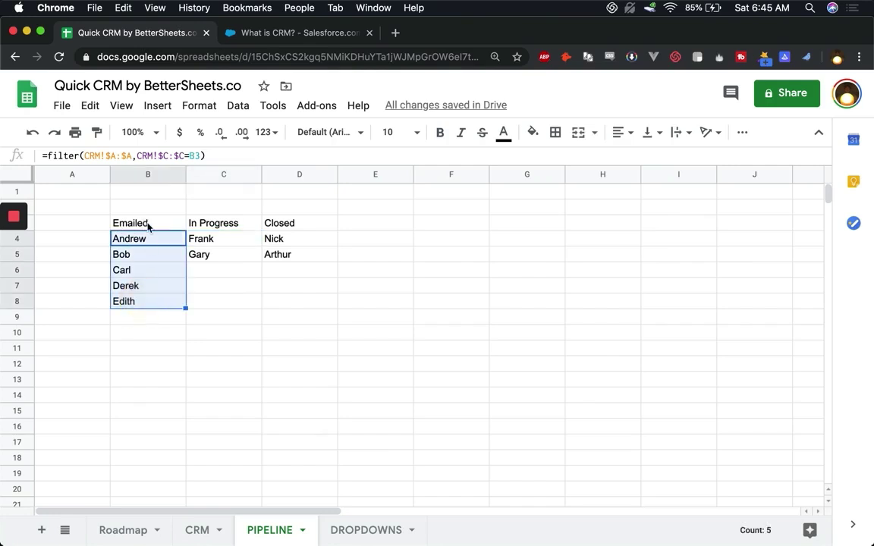
left_click_drag(214, 239, 224, 287)
left_click(195, 270)
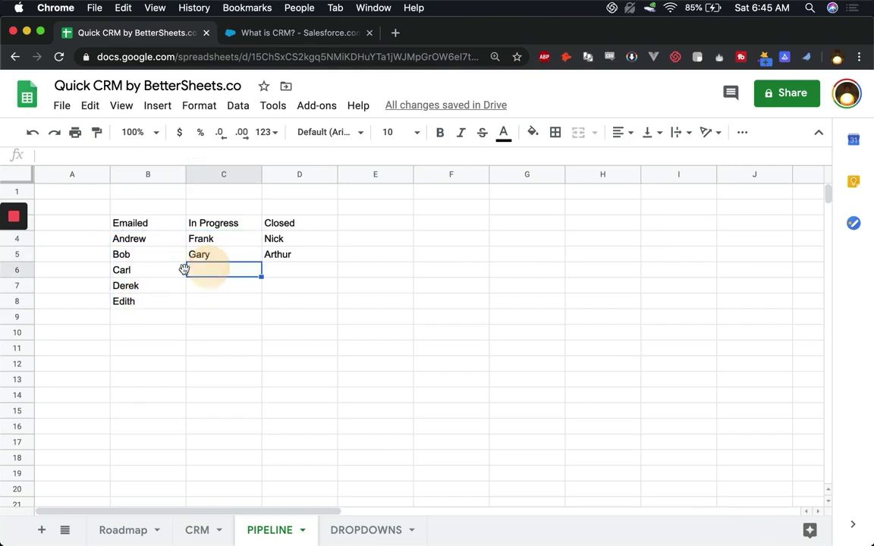
left_click_drag(161, 241, 162, 429)
left_click_drag(216, 226, 215, 346)
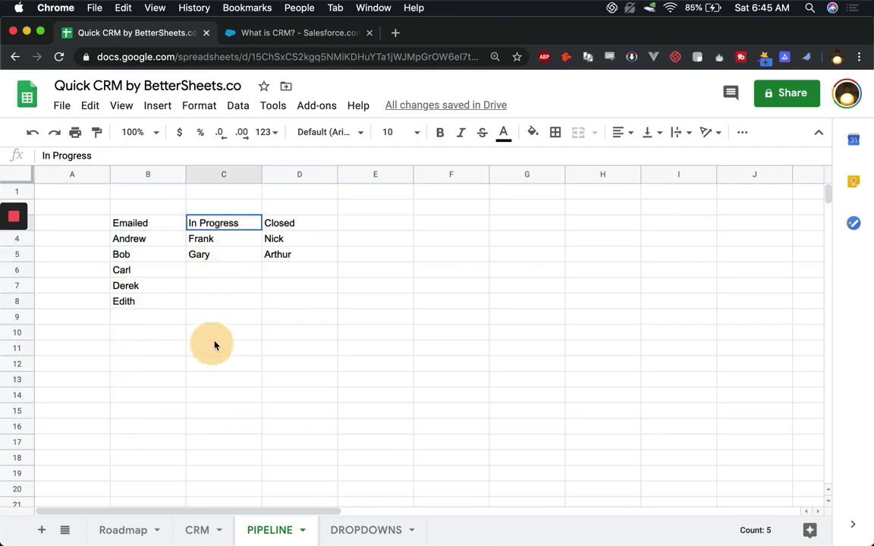
left_click_drag(288, 240, 288, 347)
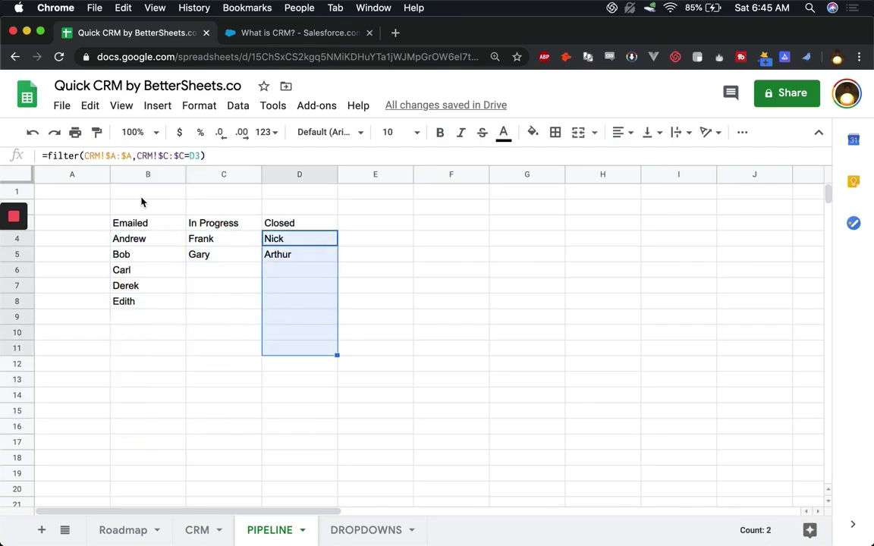
Step: Label PIPELINE cell A1 Count and enter =COUNTA(B4:B) in B1 to count the contacts under Emailed
left_click(79, 190)
type("Count")
key("Tab")
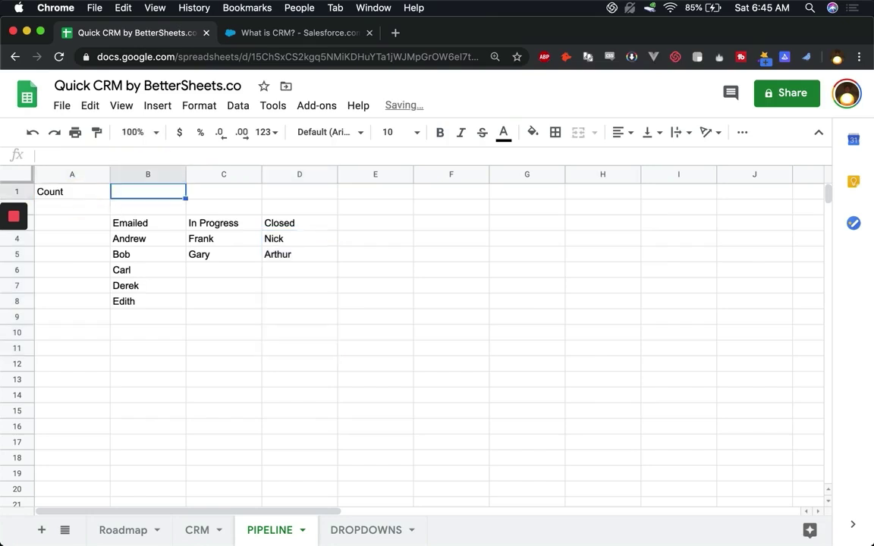
type("=count")
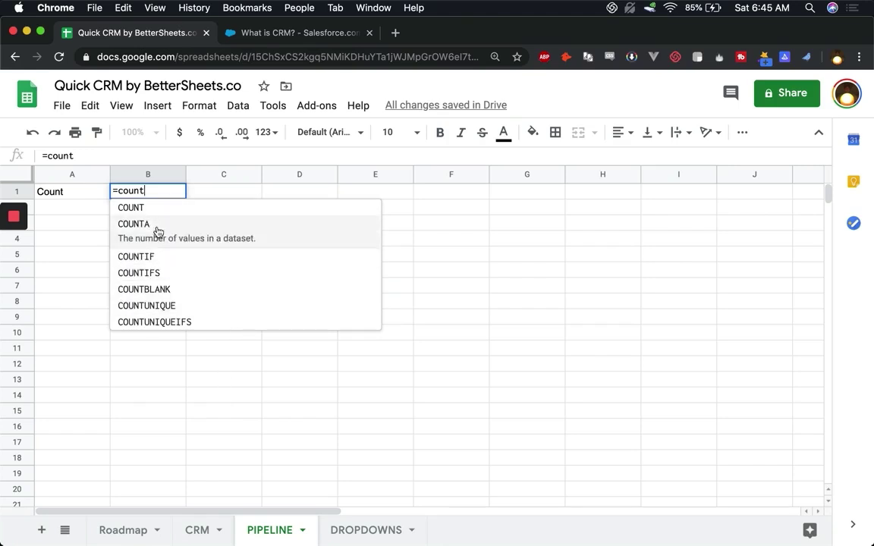
left_click(150, 226)
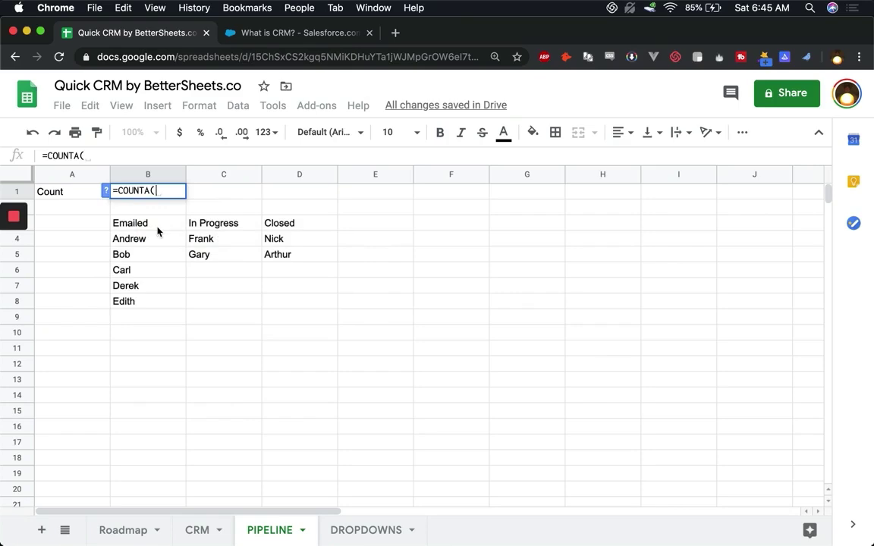
type("B4:B")
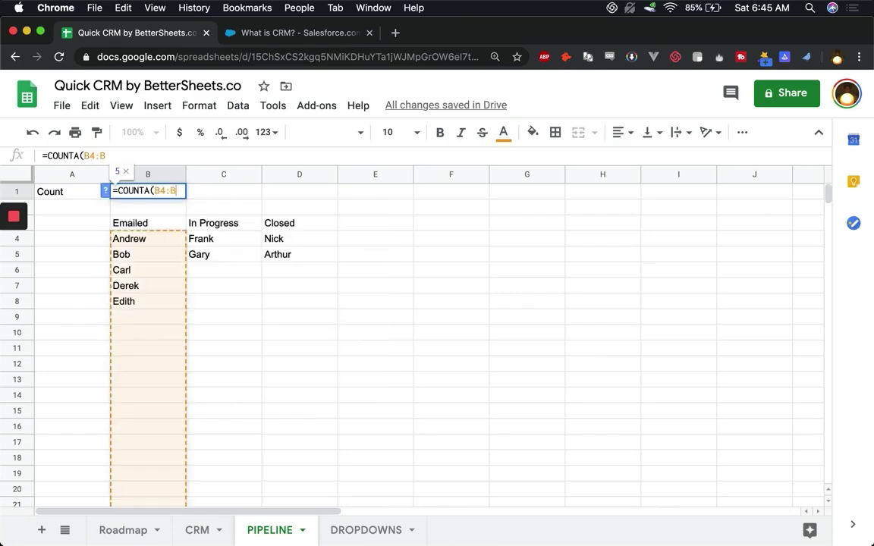
key("Return")
Step: Copy the B1 count formula into C1 and D1 for the In Progress and Closed columns
key("Up")
key("Right")
key("ctrl+c")
key("Right")
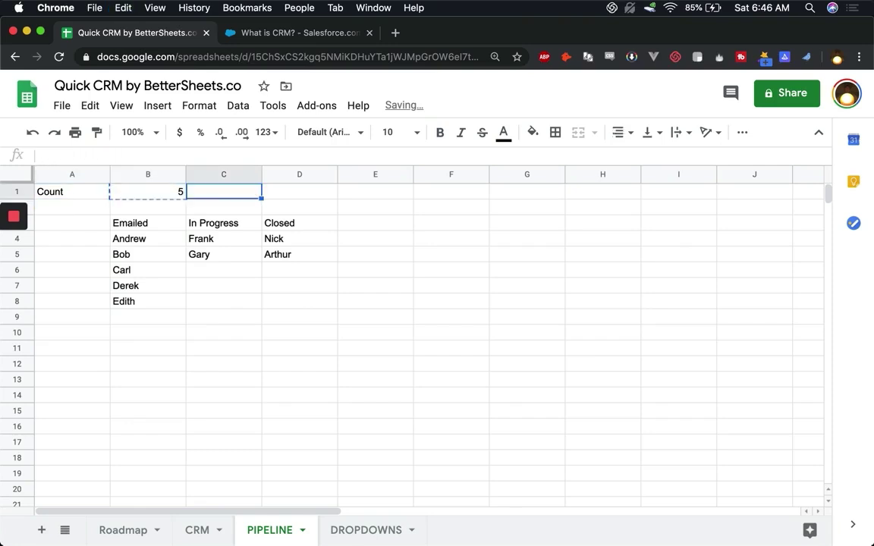
key("ctrl+v")
key("Right")
key("ctrl+v")
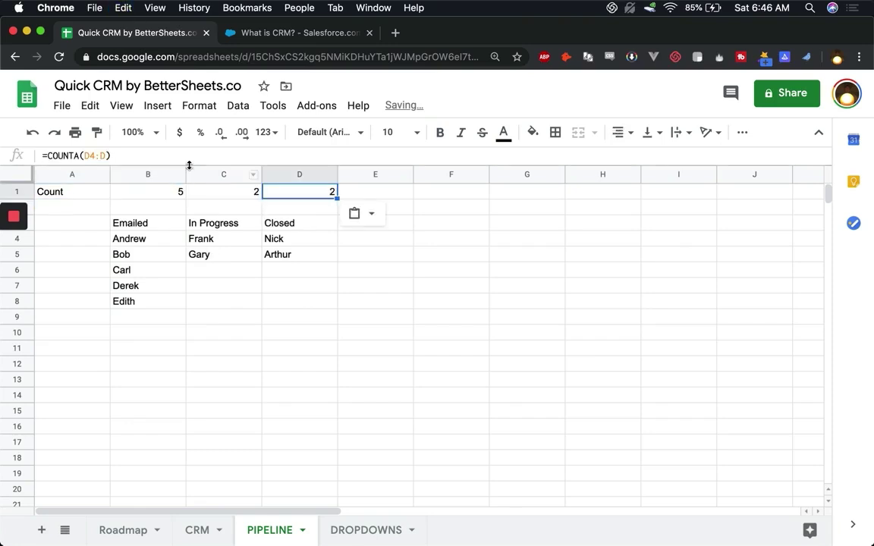
Step: Center the counts in cells B1 to D1 horizontally
left_click(168, 192)
left_click(295, 198, "shift")
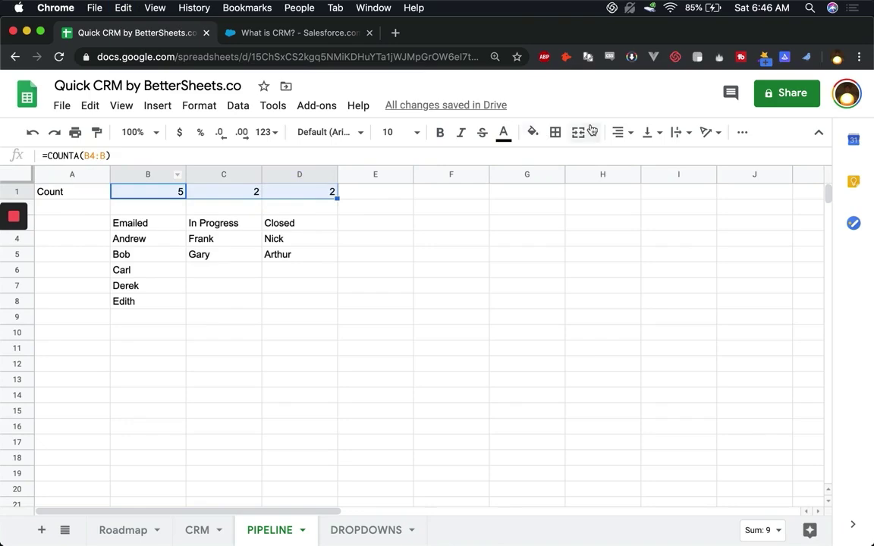
left_click(620, 132)
left_click(640, 157)
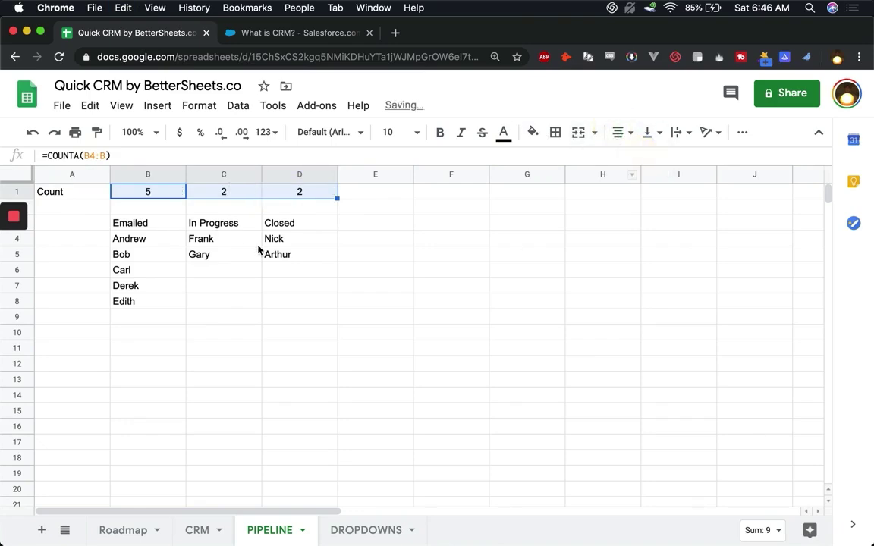
left_click(139, 195)
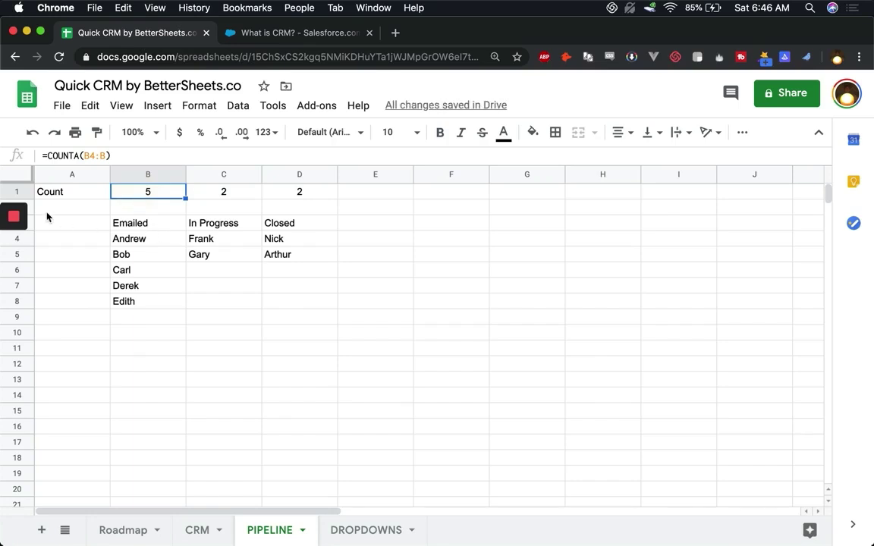
Step: Freeze the first three rows of the PIPELINE sheet so the counts and status headers stay in view
left_click_drag(18, 180, 23, 237)
scroll(269, 325, "down", 5)
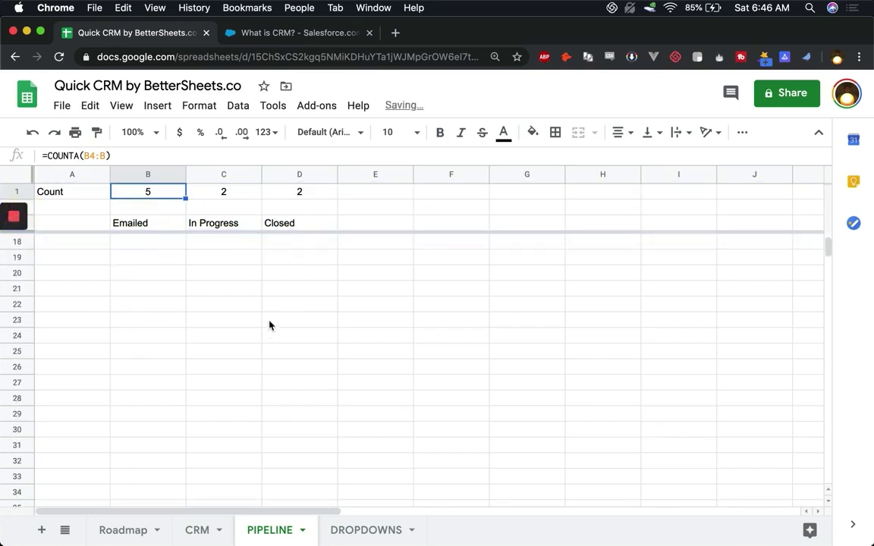
scroll(237, 357, "up", 5)
left_click(170, 190)
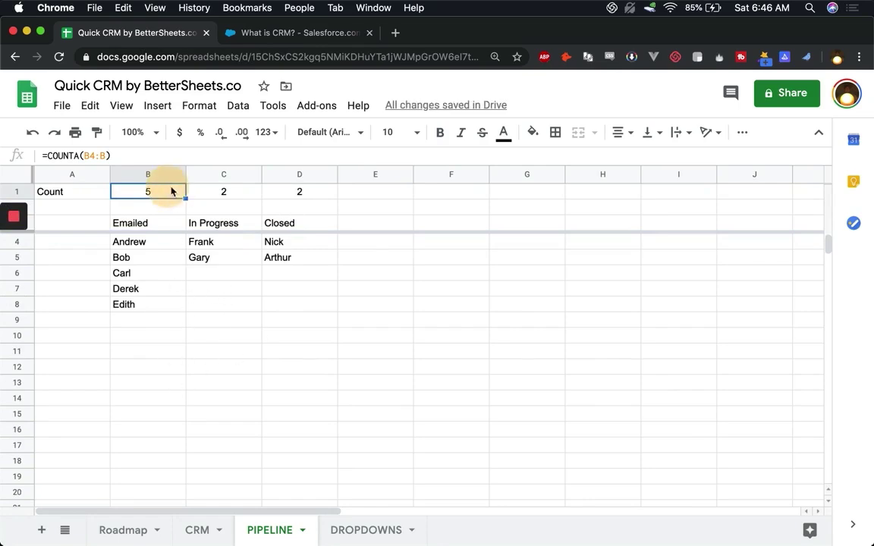
left_click(228, 190)
left_click(298, 190)
Step: Enter =B1/sum(B1:D1) in B2 for the Emailed share of all contacts and format it as a percentage
left_click(145, 205)
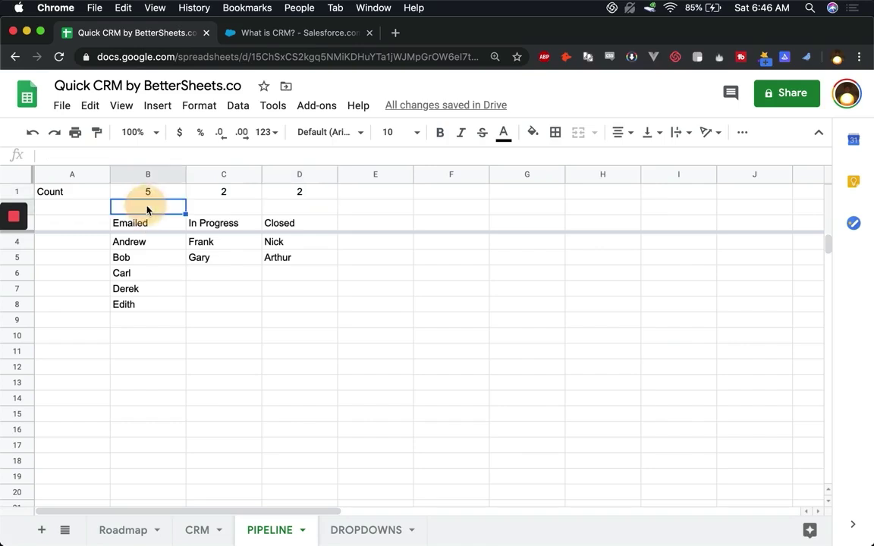
type("=")
left_click(156, 195)
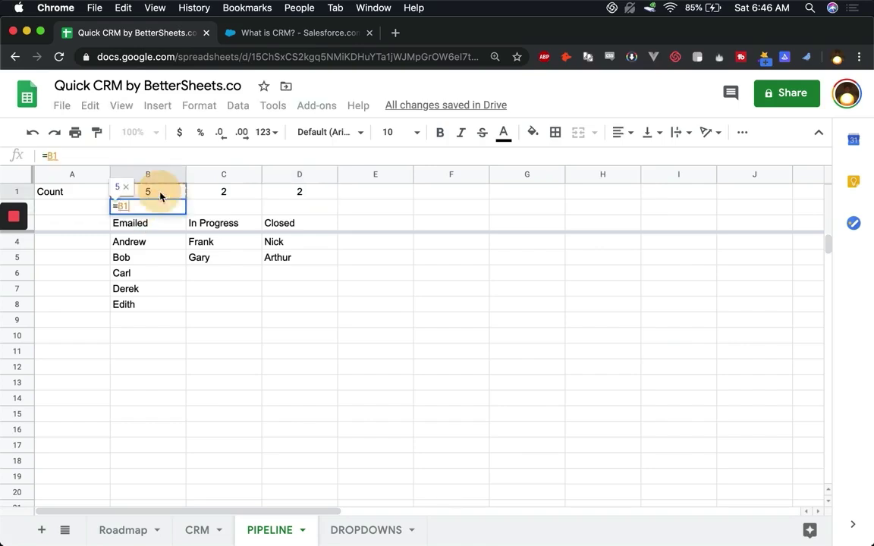
type("/sum(")
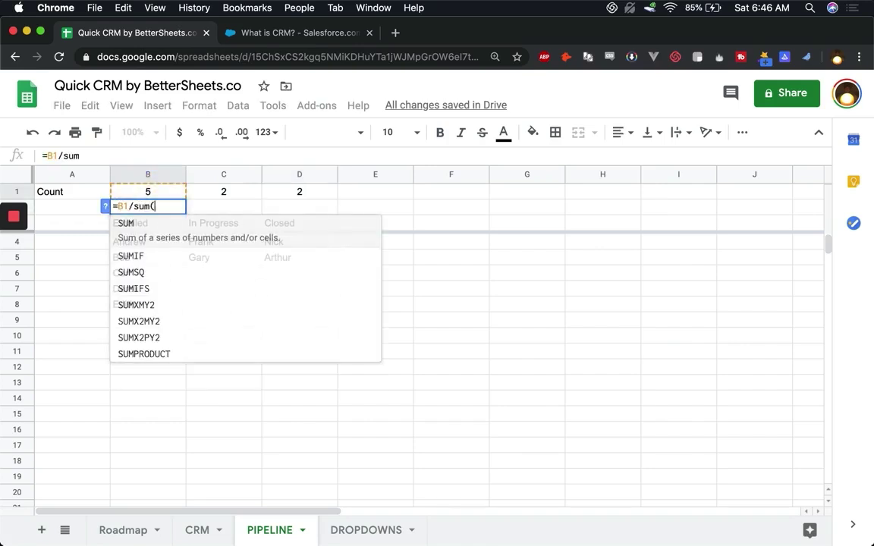
left_click_drag(166, 195, 308, 195)
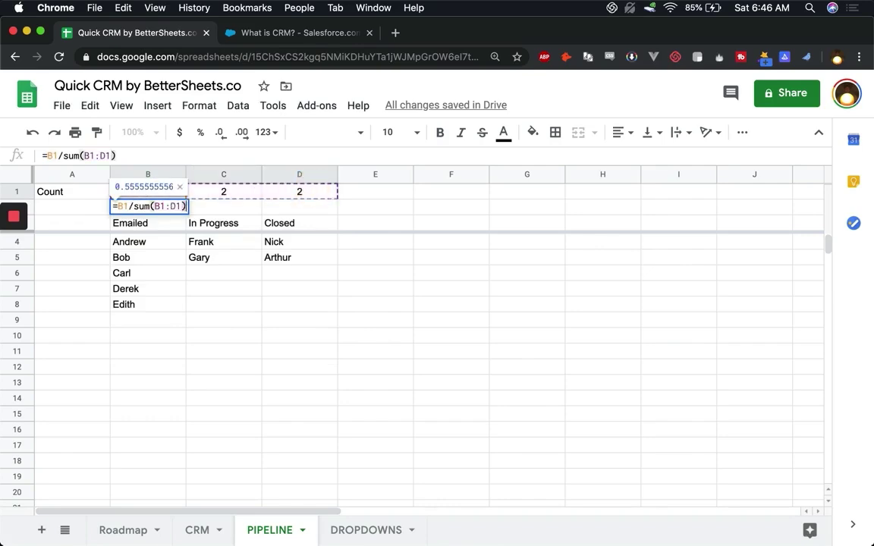
key("Return")
left_click(159, 203)
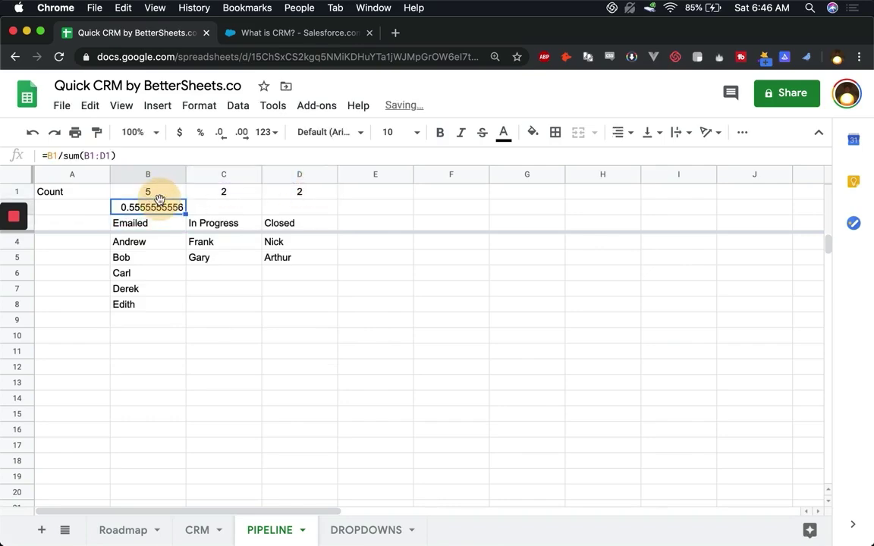
left_click(201, 132)
Step: Copy the B2 share formula into C2 under the In Progress count
key("super+c")
left_click(219, 210)
key("super+v")
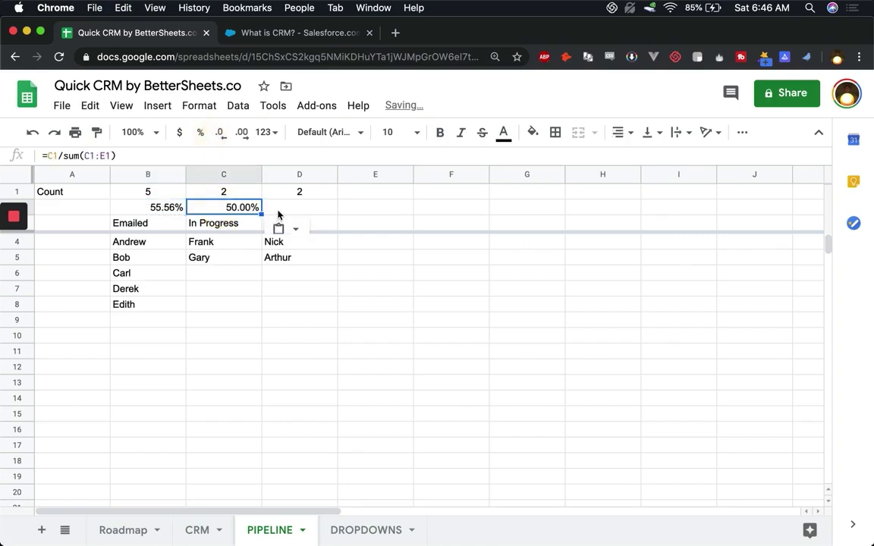
Step: Make the column references inside the B2 sum absolute, giving =B1/sum($B1:$D1)
double_click(155, 206)
left_click(156, 206)
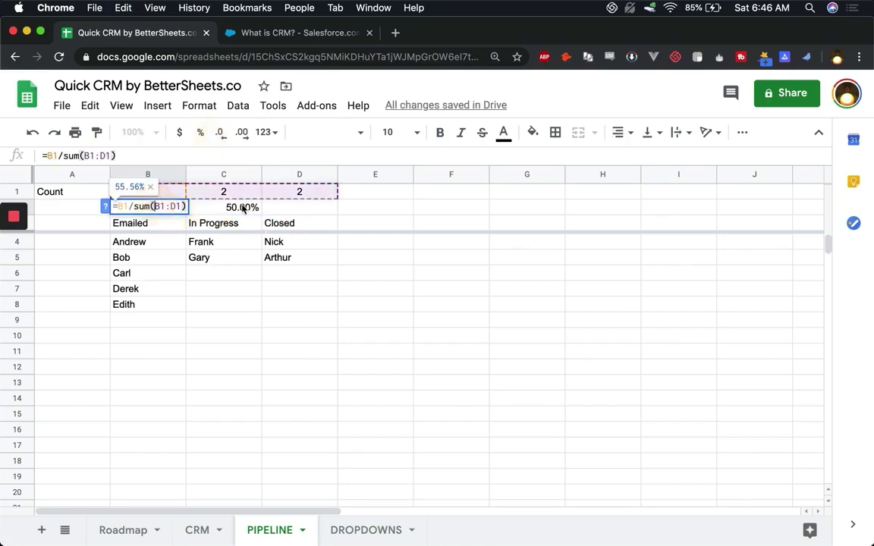
type("$")
key("Right")
key("Right")
key("Right")
type("$")
key("Return")
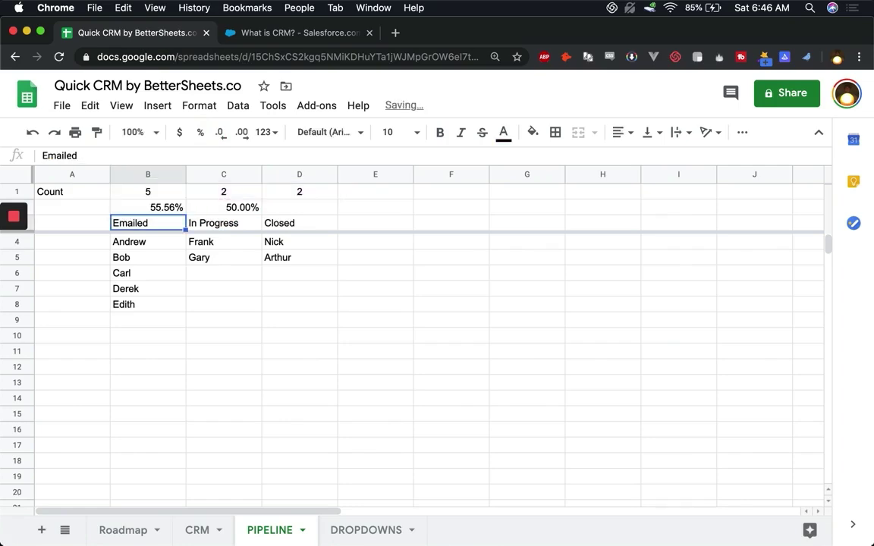
Step: Copy the corrected B2 percentage formula into C2 and D2
key("Up")
key("super+c")
key("Right")
key("super+v")
key("Right")
key("super+v")
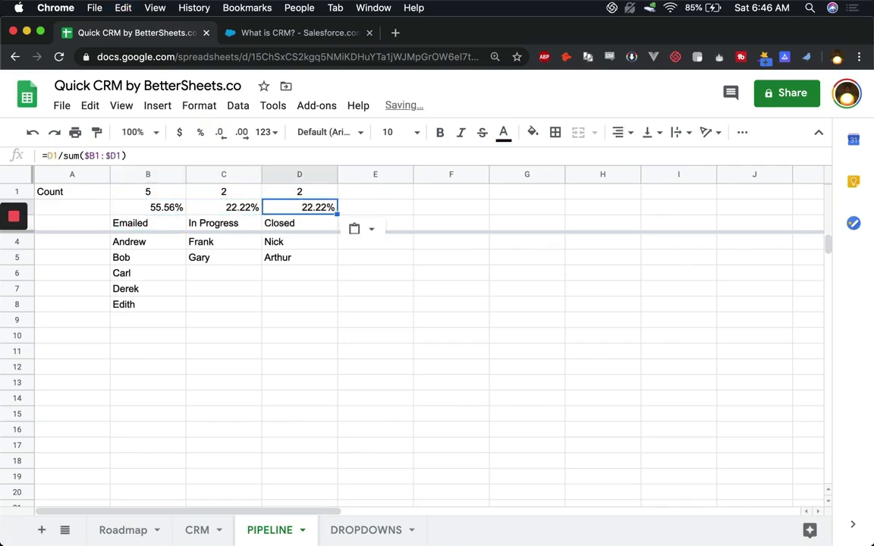
key("Left")
key("Left")
left_click(245, 193)
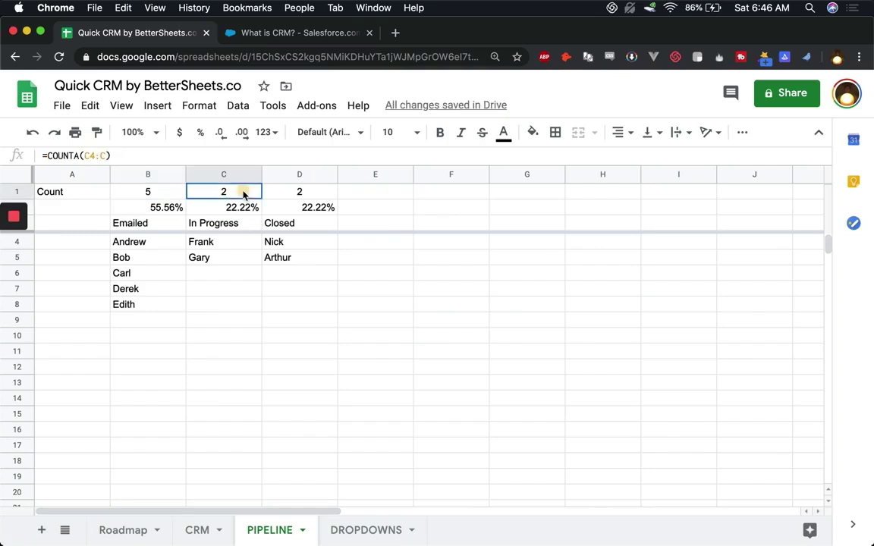
left_click(311, 195)
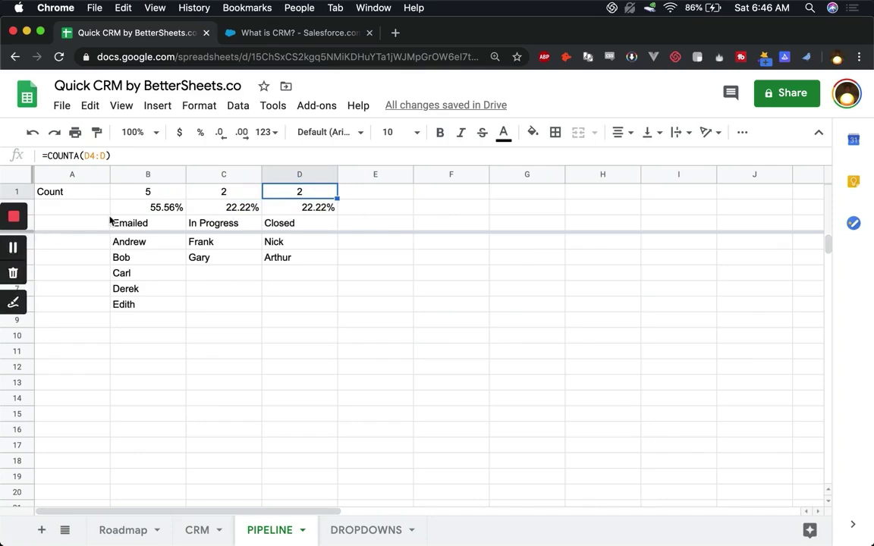
left_click(146, 191)
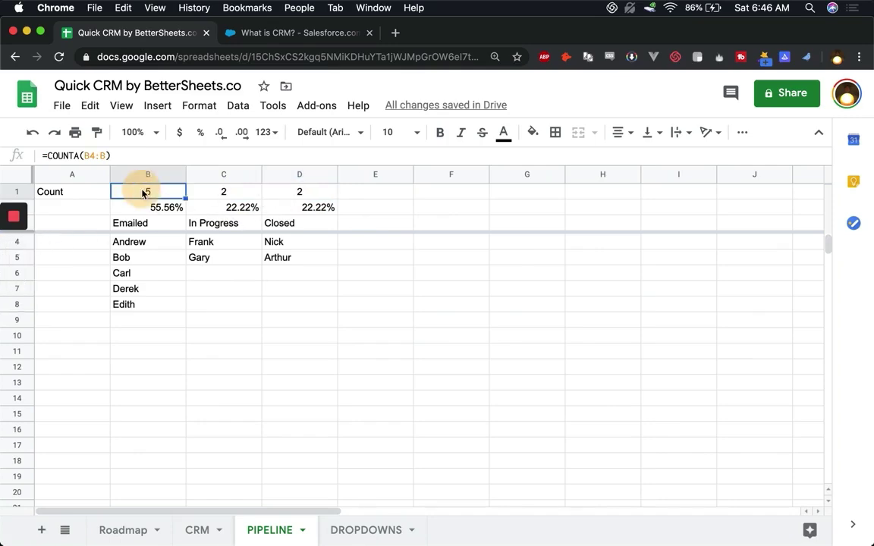
Step: Tick the Pipeline checkbox in the Create list of the Roadmap sheet
left_click(195, 537)
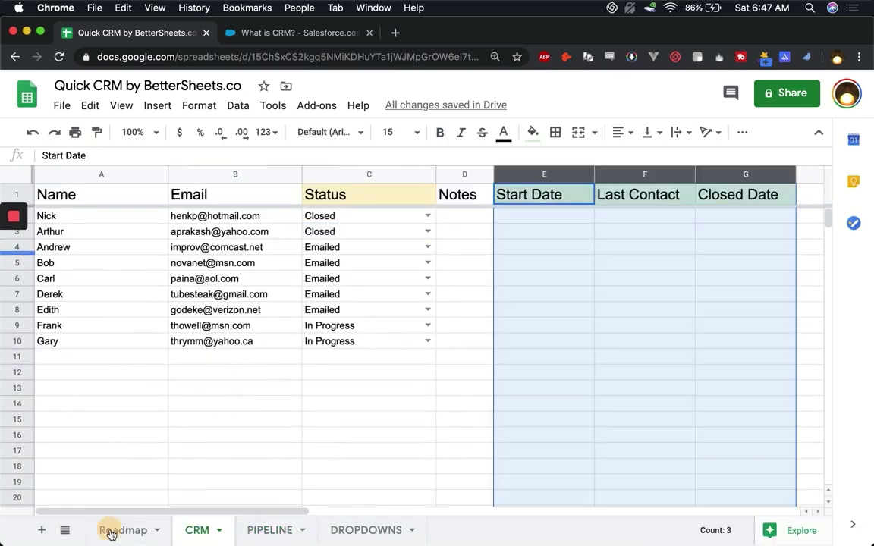
left_click(113, 530)
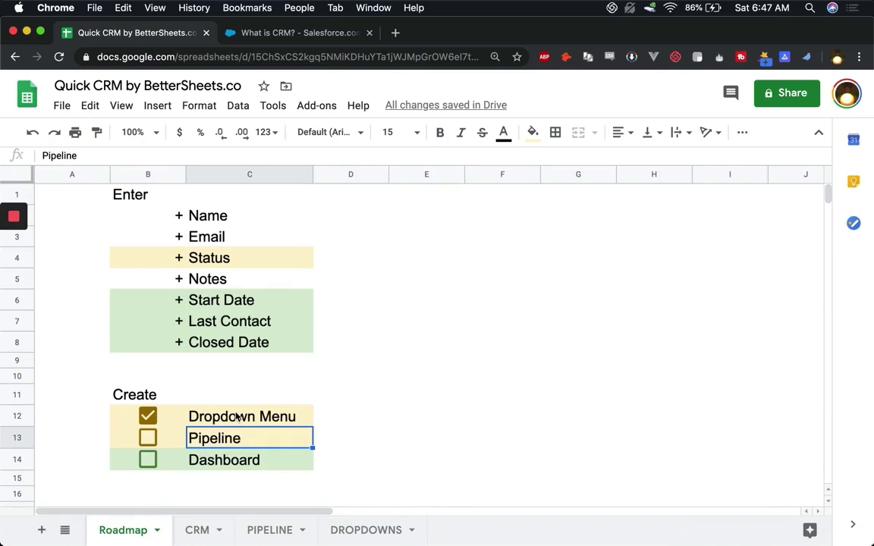
left_click(148, 439)
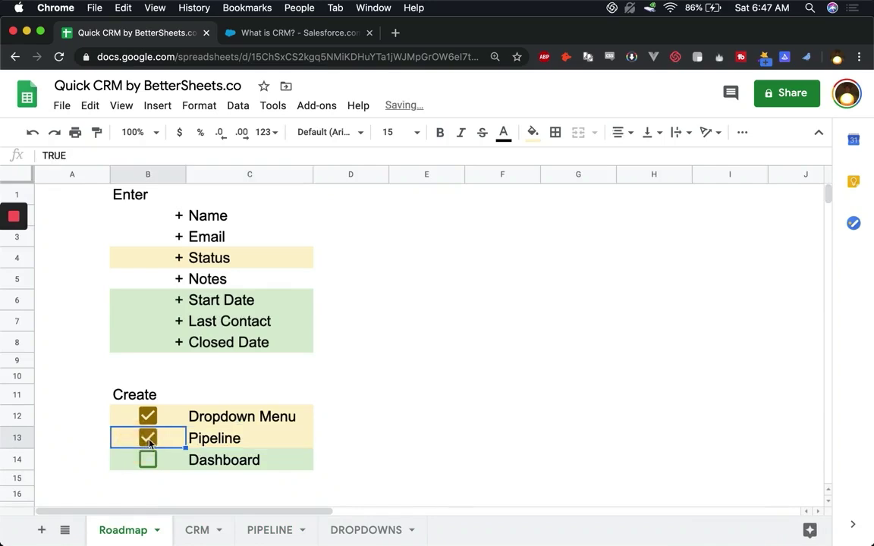
left_click(203, 441)
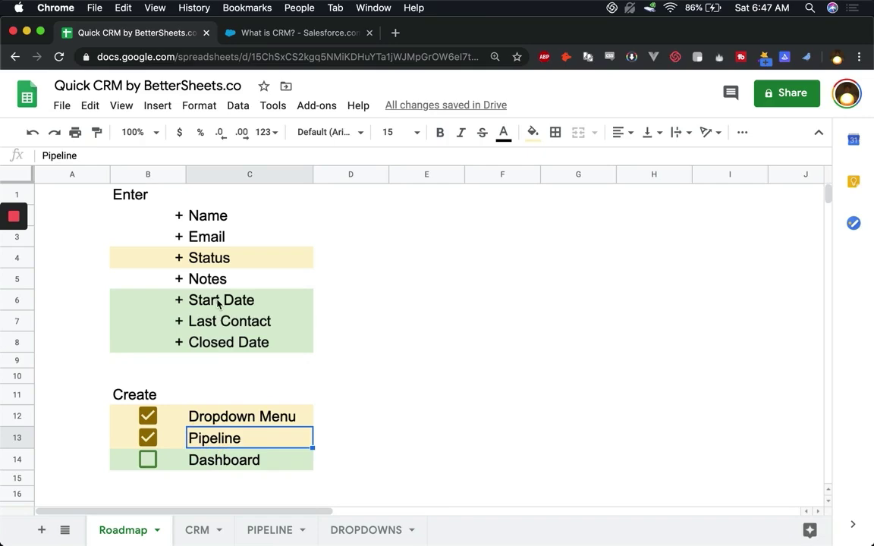
Step: Enter 4/05/2020 as the first contact's Start Date in cell E2 of the CRM sheet
left_click_drag(222, 300, 212, 344)
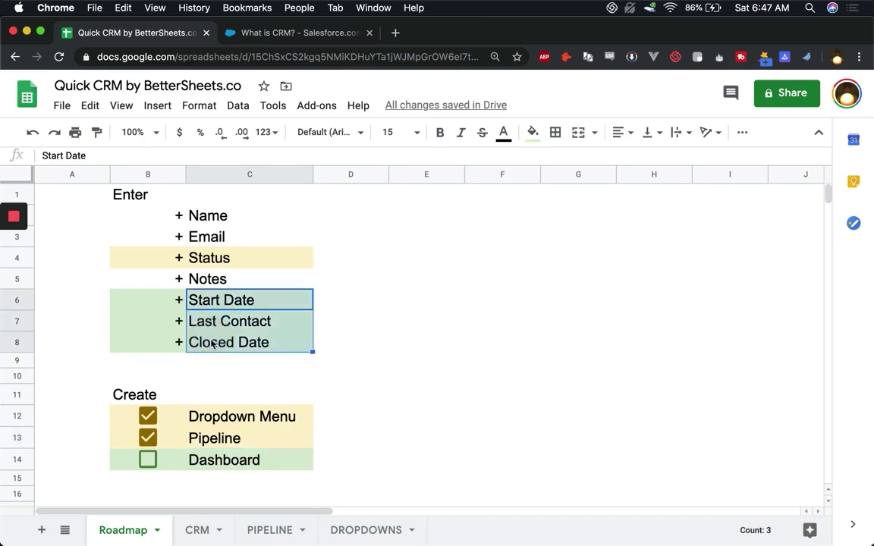
left_click(201, 530)
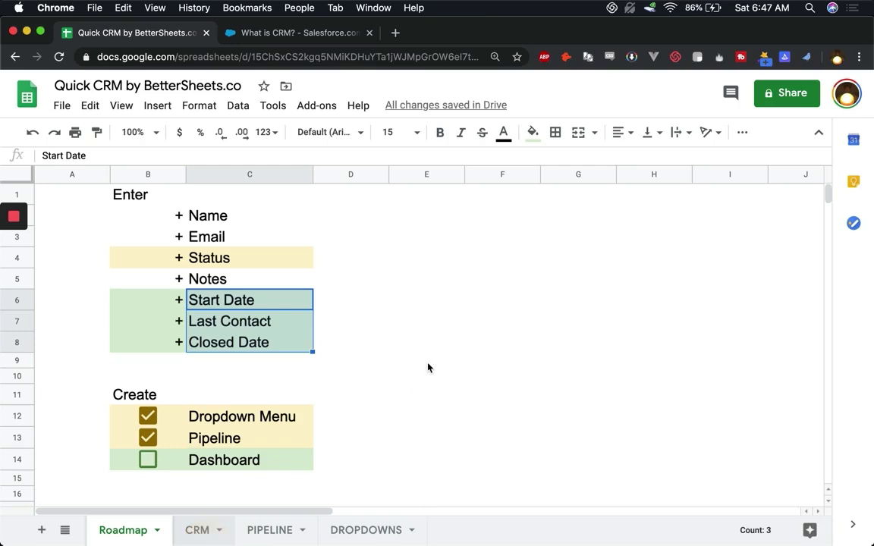
left_click(502, 216)
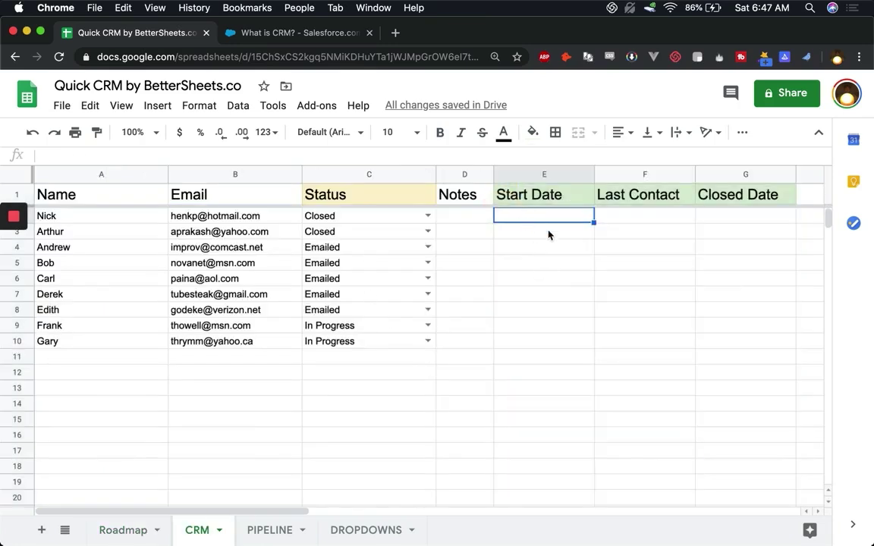
type("4/05/")
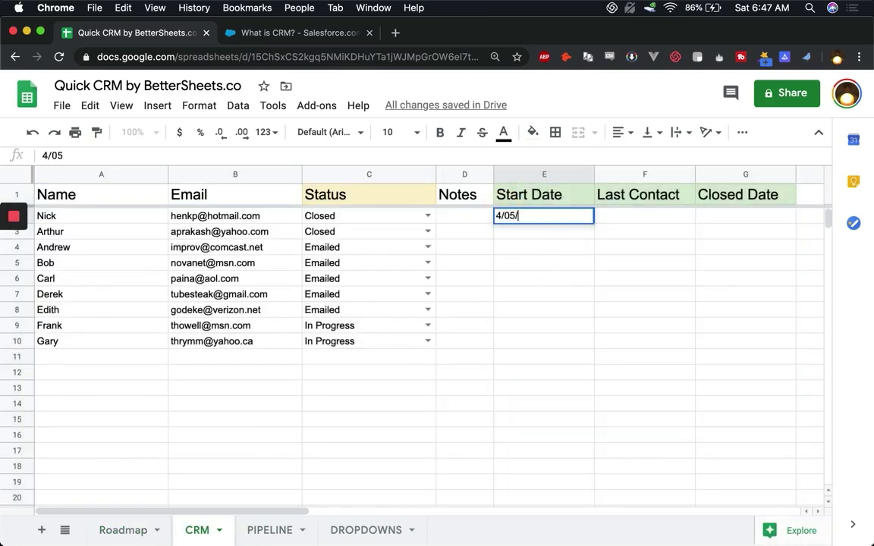
type("2020")
key("Return")
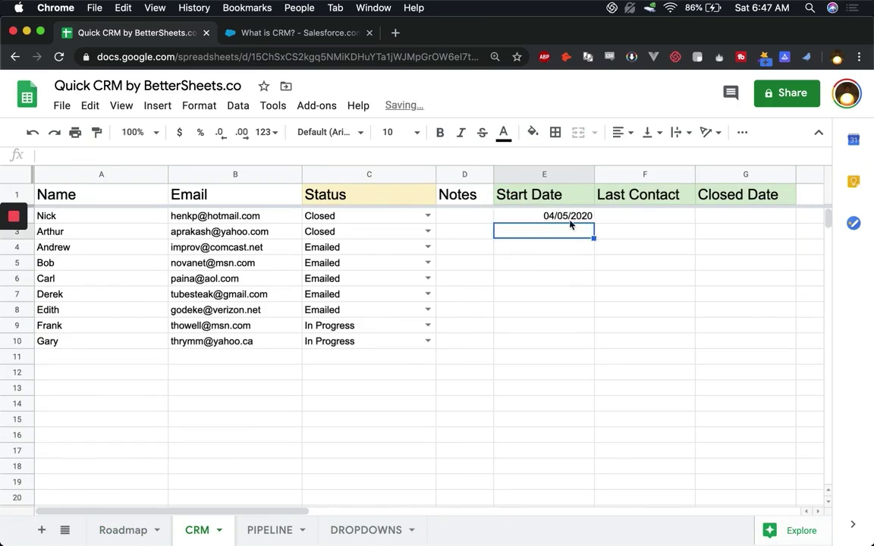
Step: Copy the E2 start date down to the remaining contacts in E3:E10
double_click(567, 220)
left_click(593, 217)
left_click(612, 219)
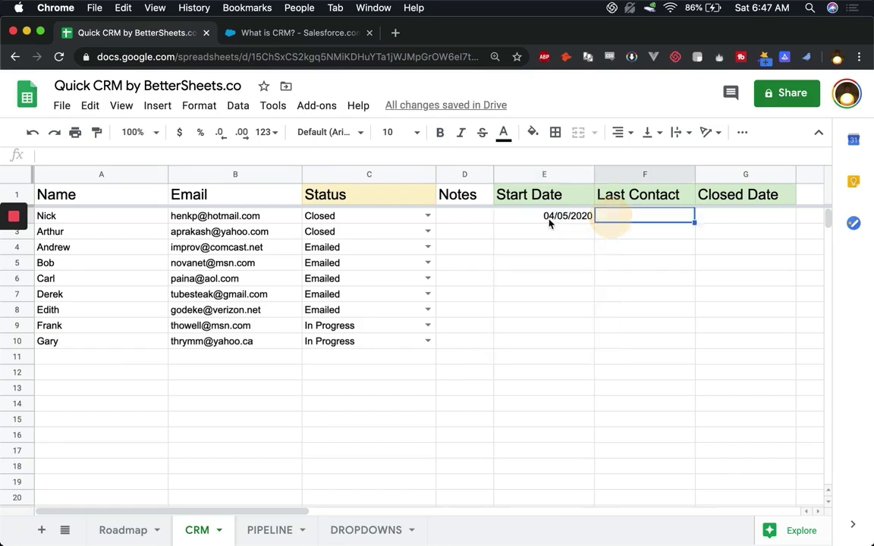
left_click(550, 220)
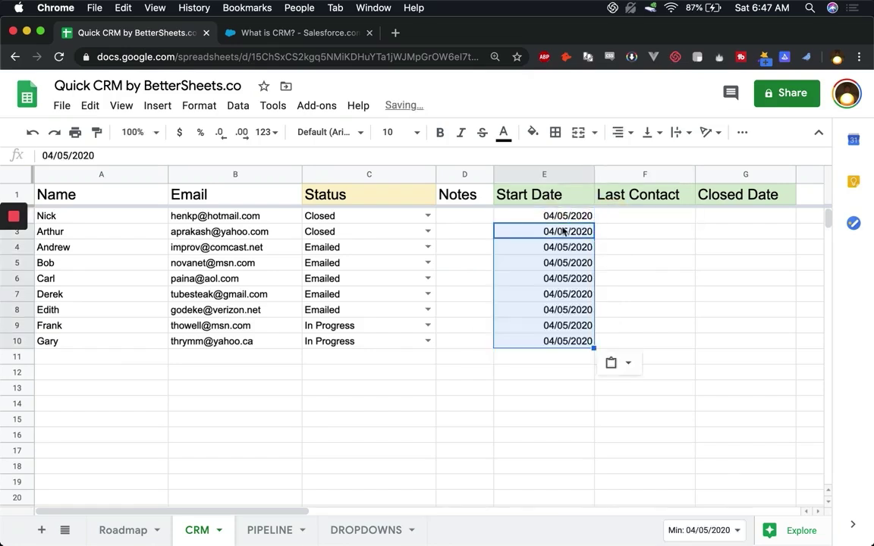
Step: Inspect the calendar picker of the E2 start date, then the Start Date range and Last Contact header
double_click(564, 219)
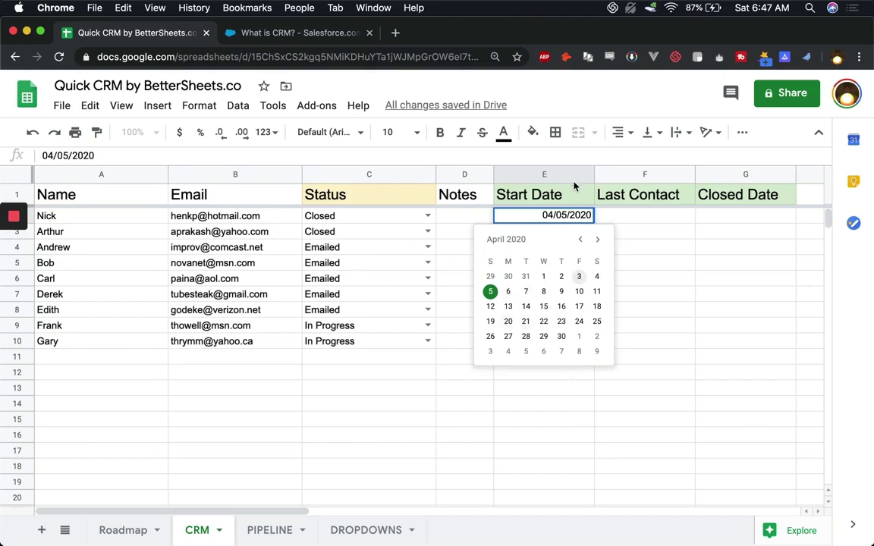
left_click(499, 189)
left_click_drag(564, 219, 566, 341)
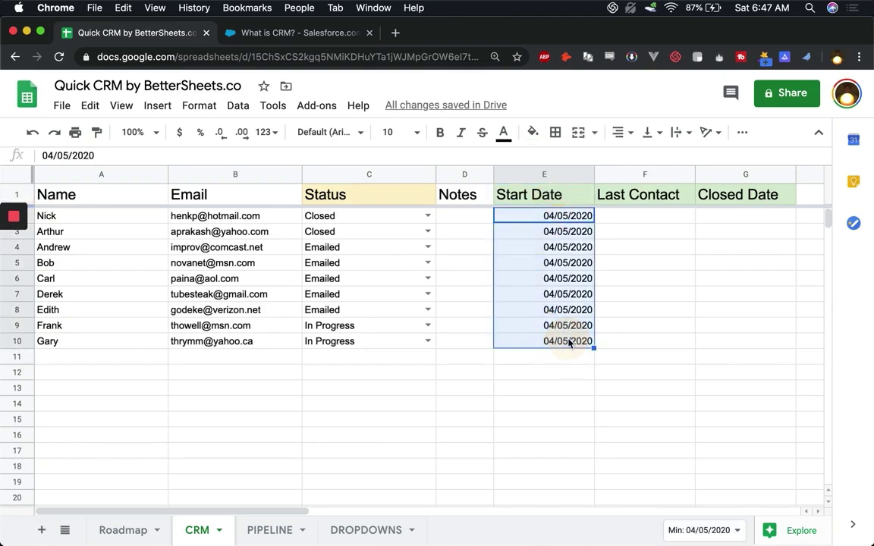
left_click(644, 196)
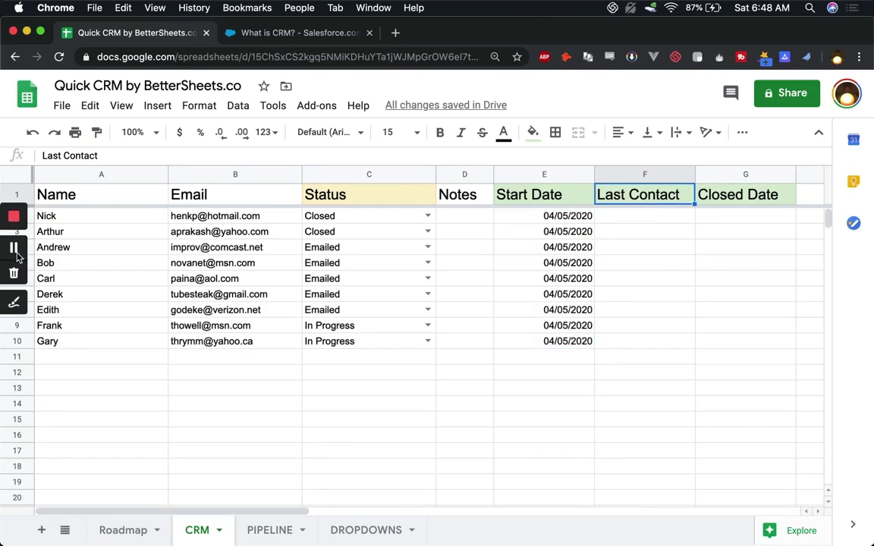
left_click(17, 255)
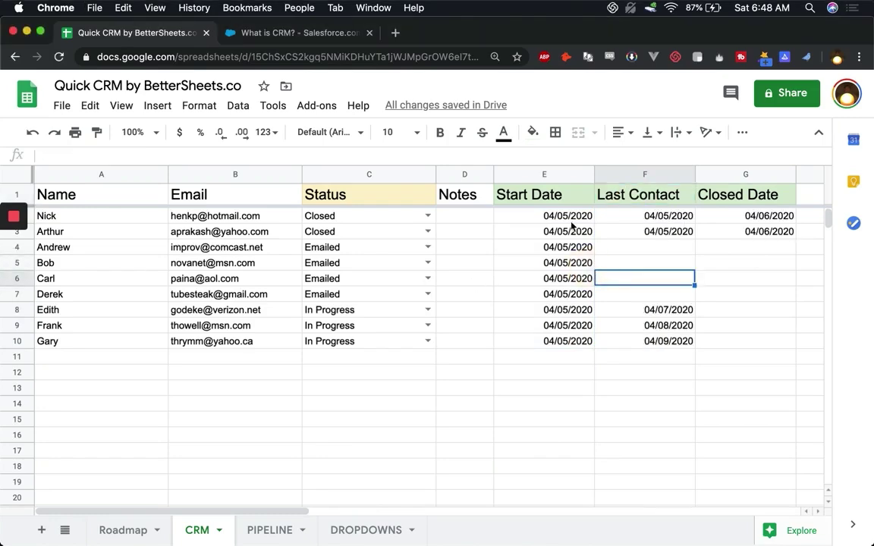
Step: Review the Start Date, Last Contact and Closed Date values across the contact rows
left_click_drag(572, 222, 565, 341)
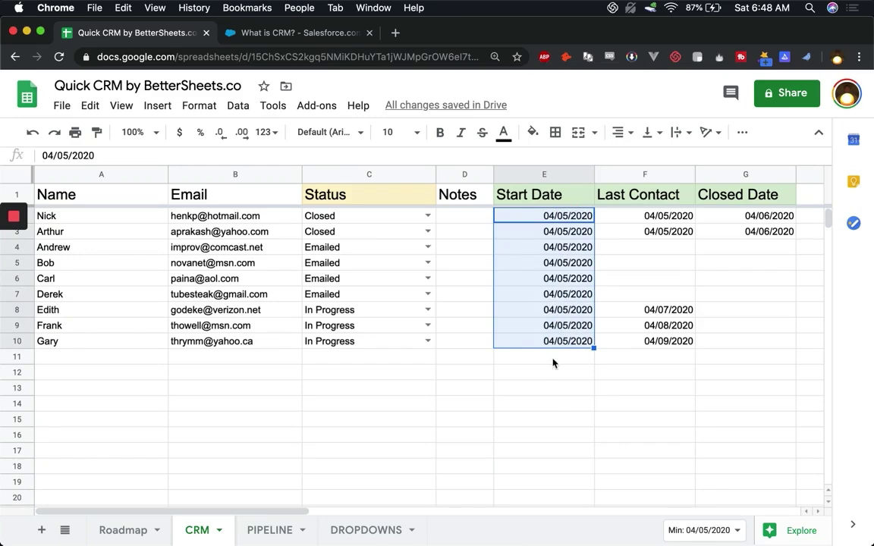
left_click_drag(552, 358, 552, 450)
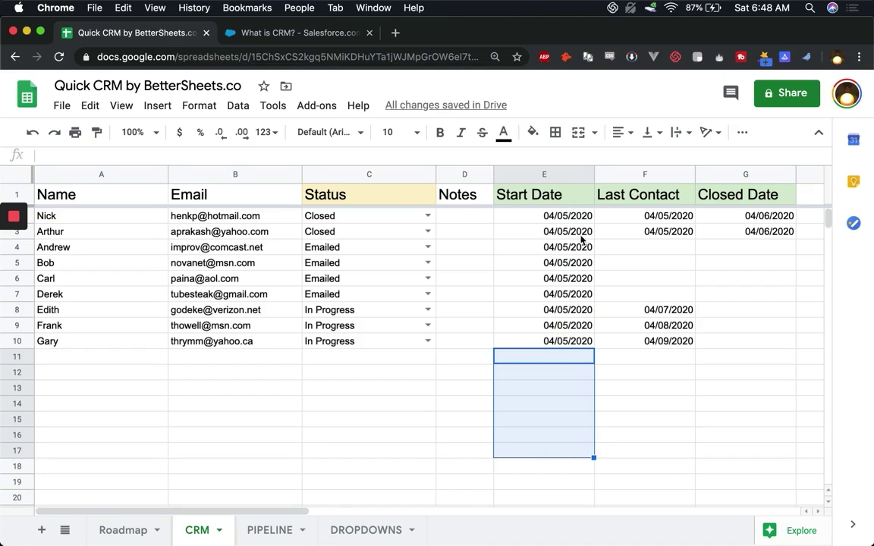
left_click_drag(568, 221, 557, 345)
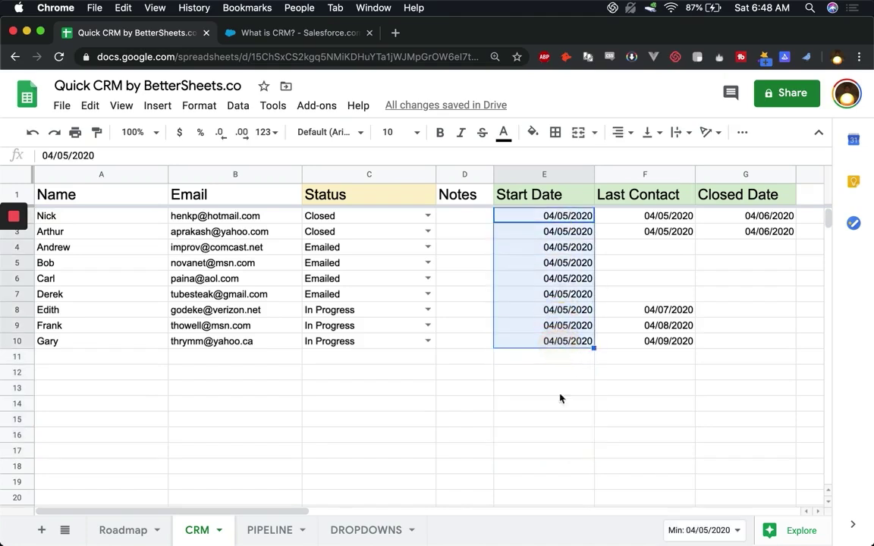
left_click(661, 308)
left_click(655, 214)
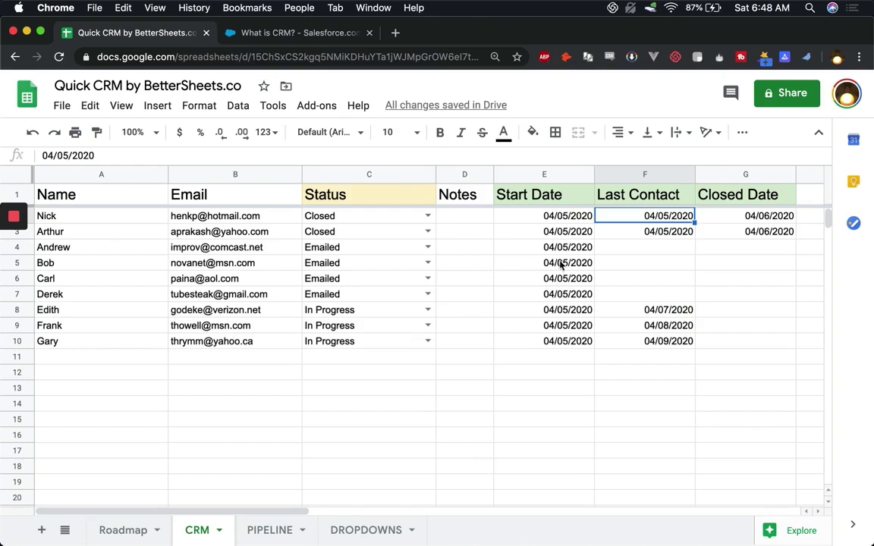
left_click(741, 219)
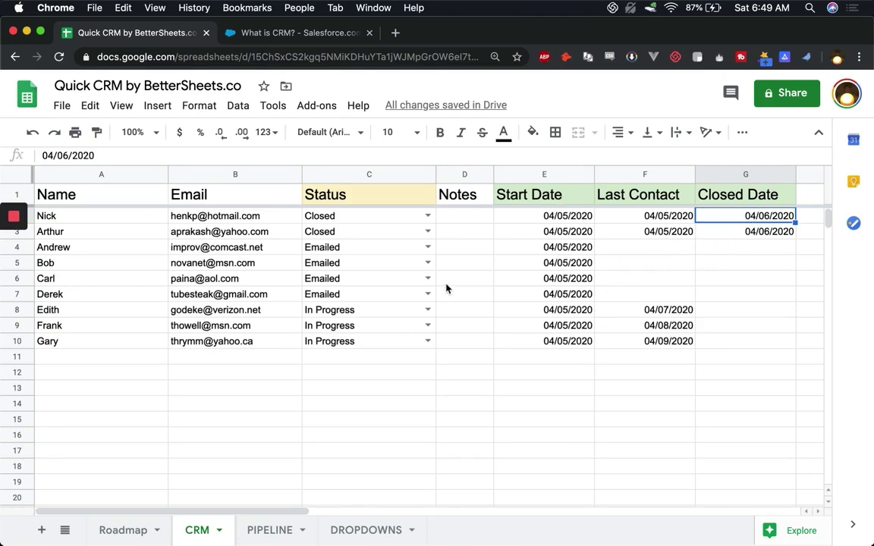
Step: Add a new sheet after Roadmap and name it DASHBOARD
left_click(140, 530)
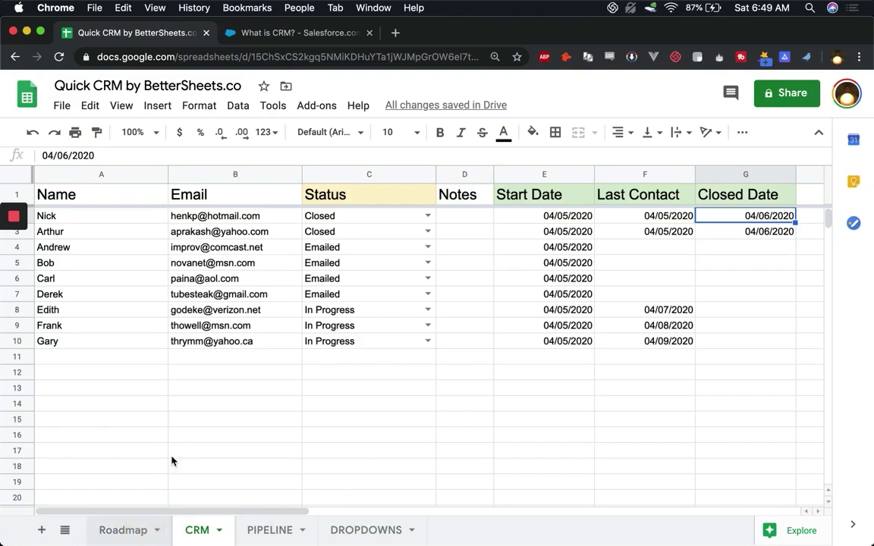
left_click(43, 531)
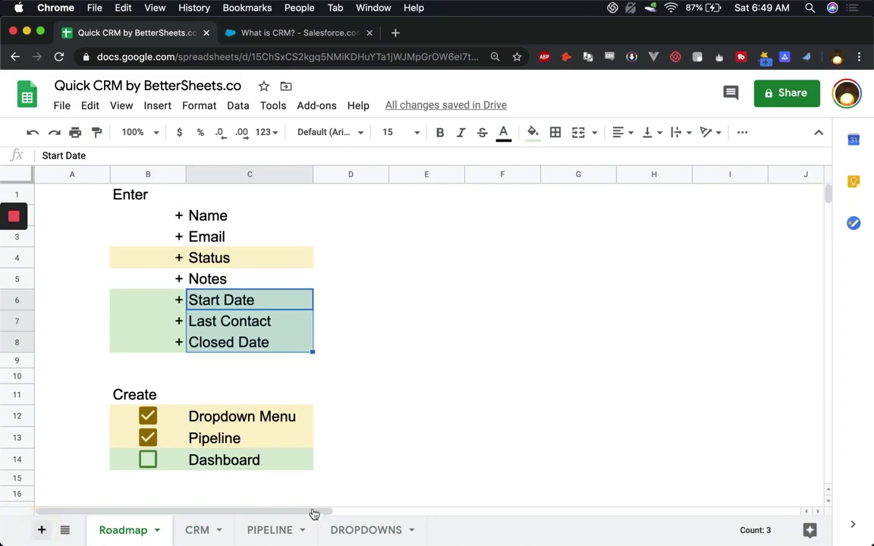
double_click(207, 536)
type("D")
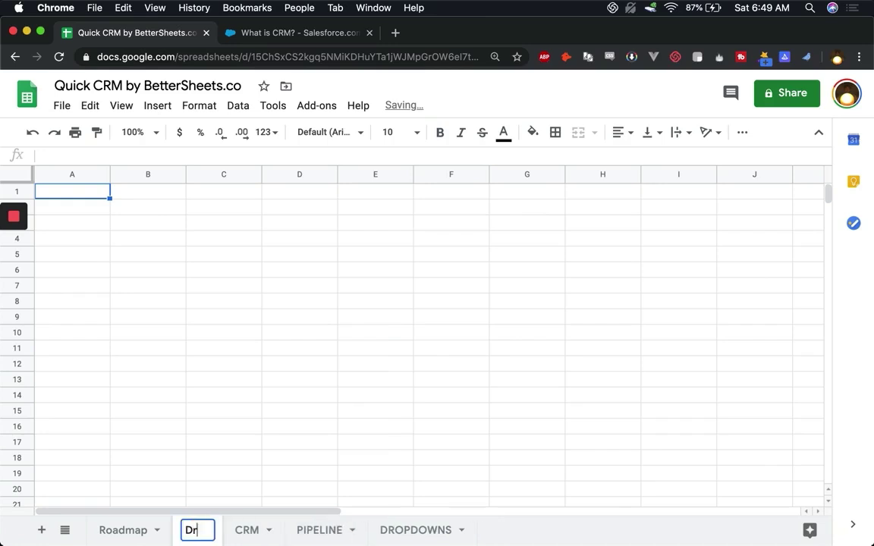
type("ASHBOARD")
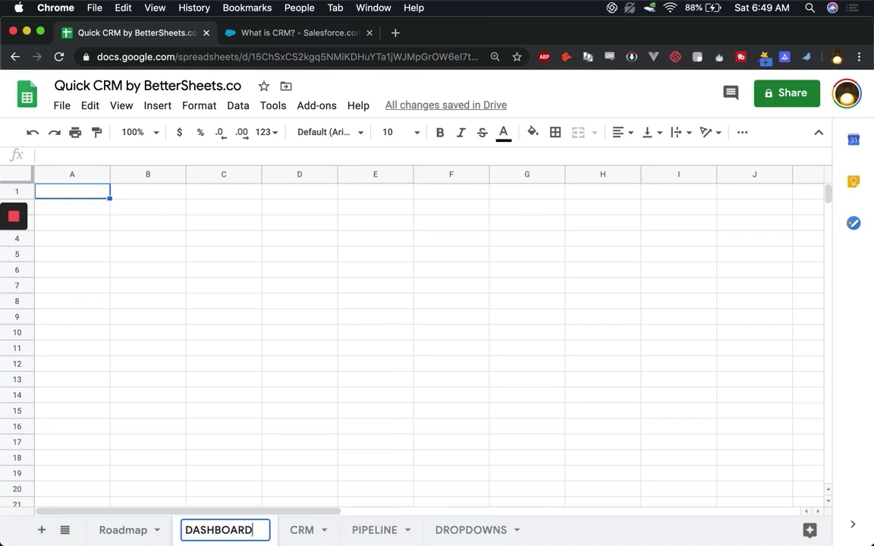
key("Return")
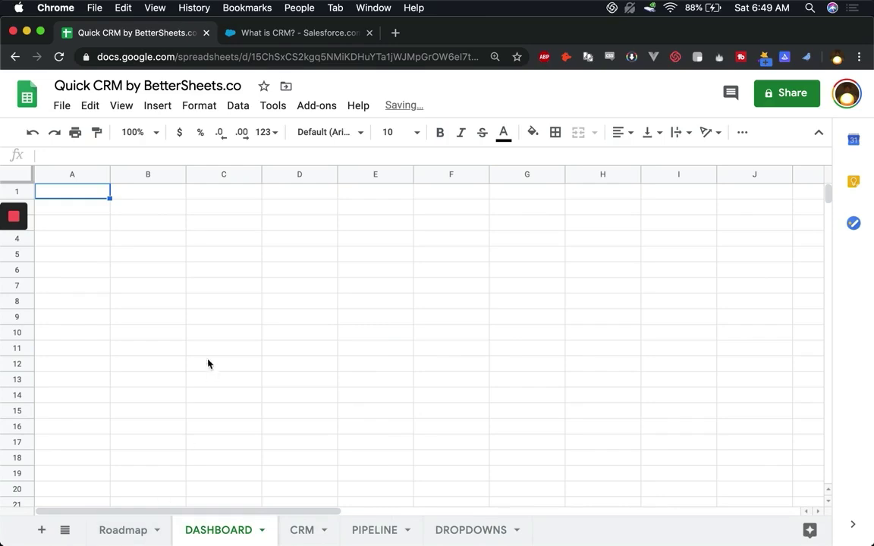
Step: Enter the label Total Contacts in cell B3 of the DASHBOARD sheet
left_click(167, 227)
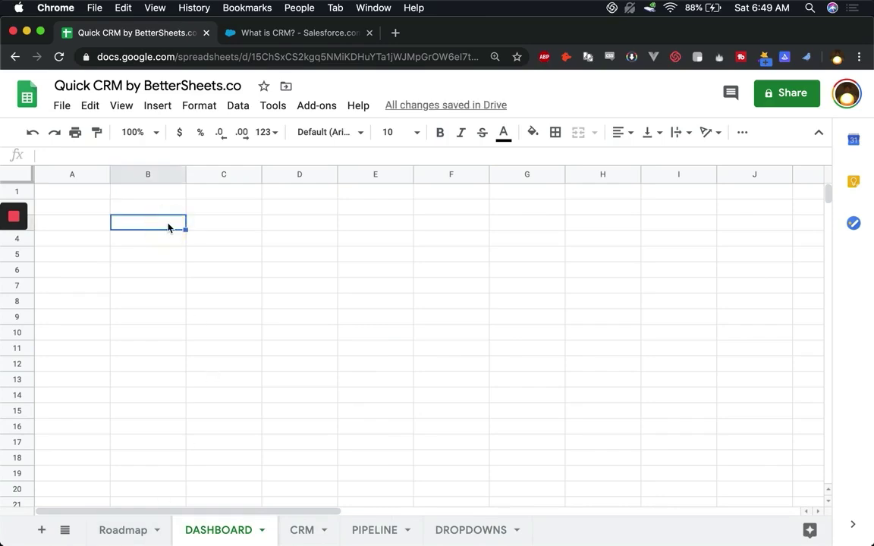
type("Total Concta")
key("BackSpace")
key("BackSpace")
key("BackSpace")
type("t")
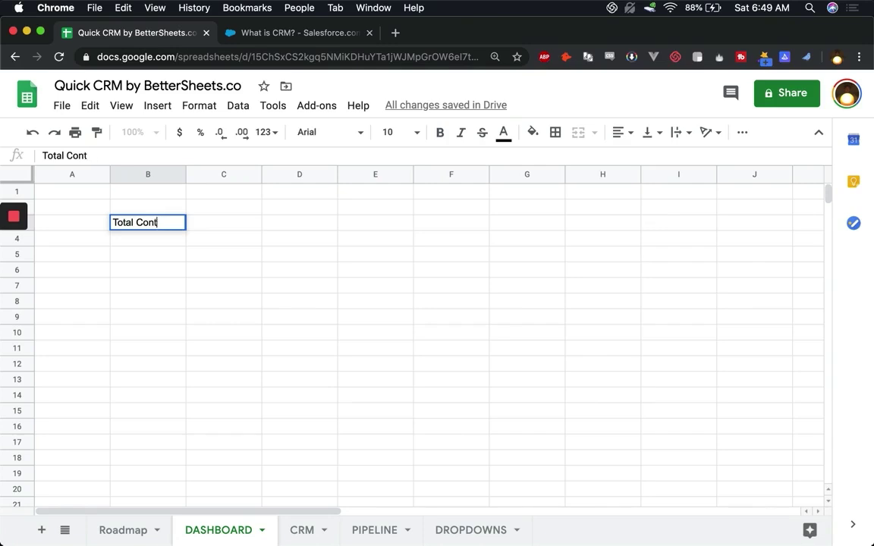
type("acts")
key("Return")
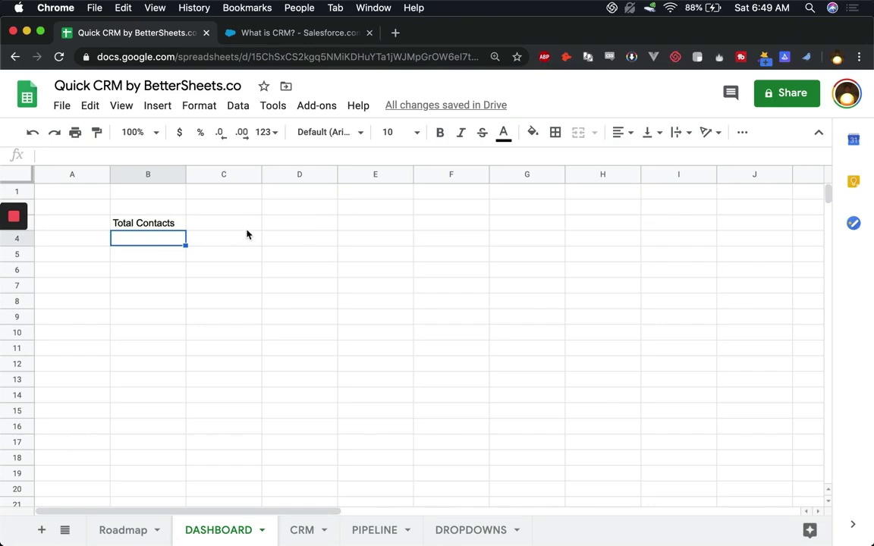
Step: Add the labels Closed Deals in B4 and In Progress in B5
left_click(203, 238)
left_click(146, 239)
type("Closed Deals")
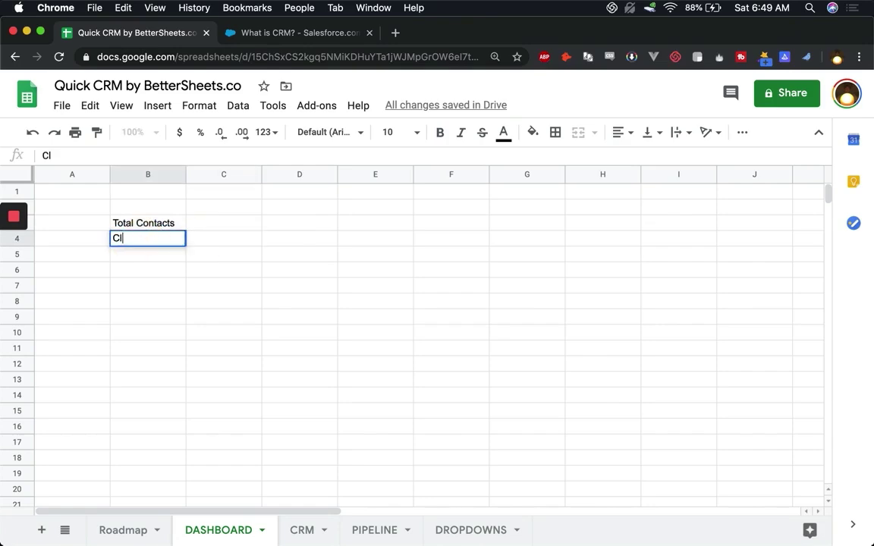
key("Return")
type("In Progress")
key("Return")
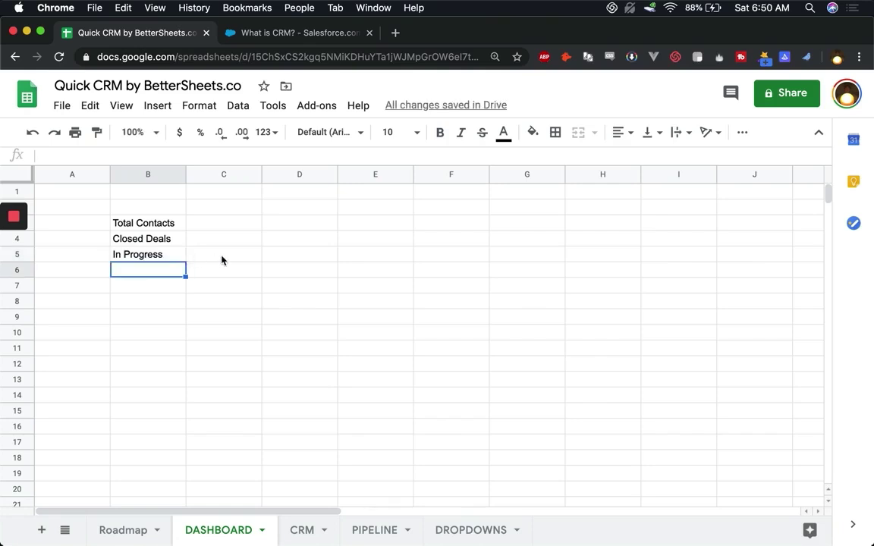
Step: Add the label Not Replied in B6 below In Progress
left_click(220, 258)
left_click(130, 258)
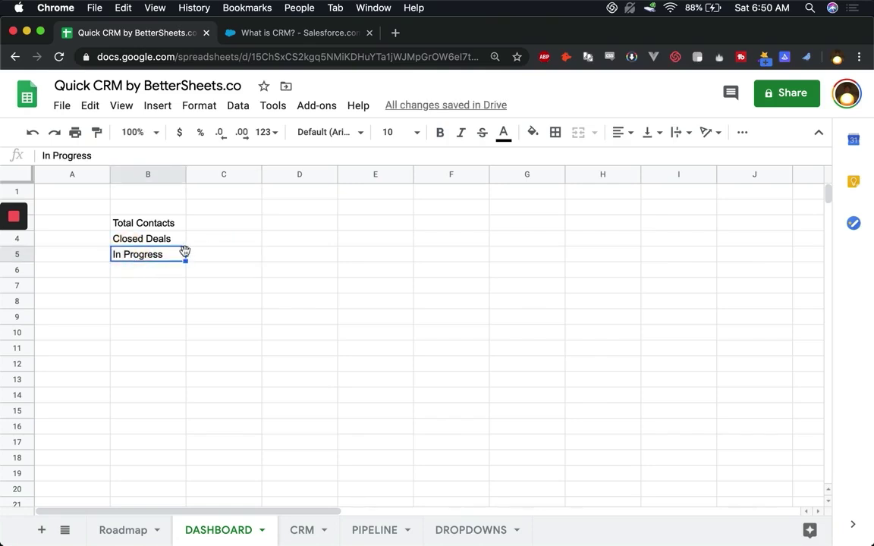
left_click(162, 227)
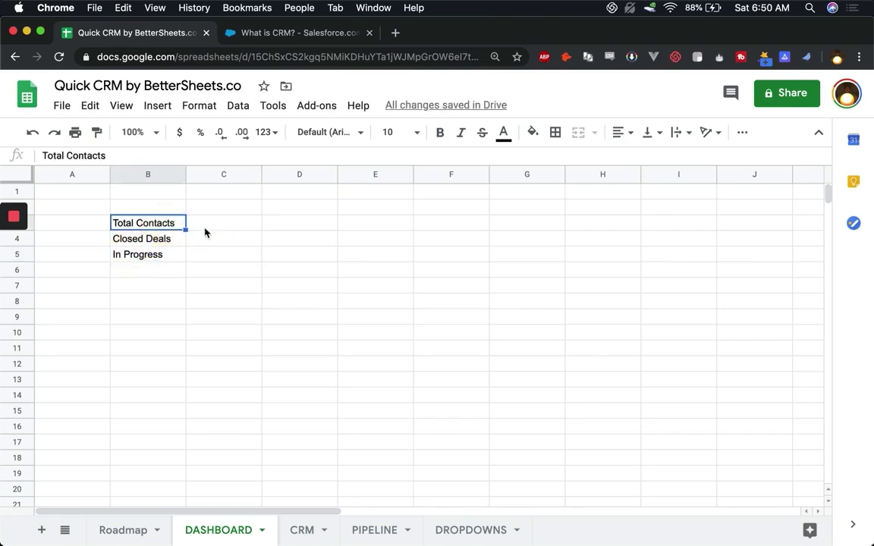
left_click(224, 228)
left_click(144, 271)
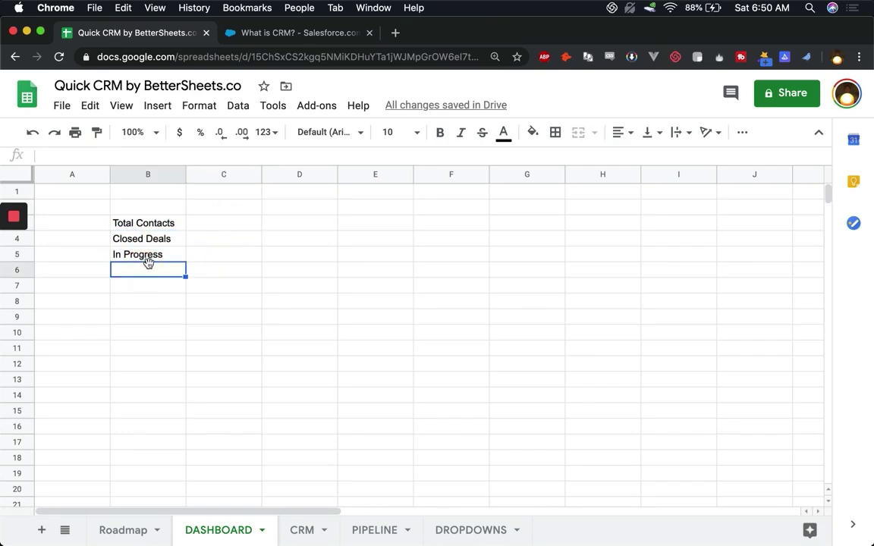
type("No")
key("BackSpace")
key("BackSpace")
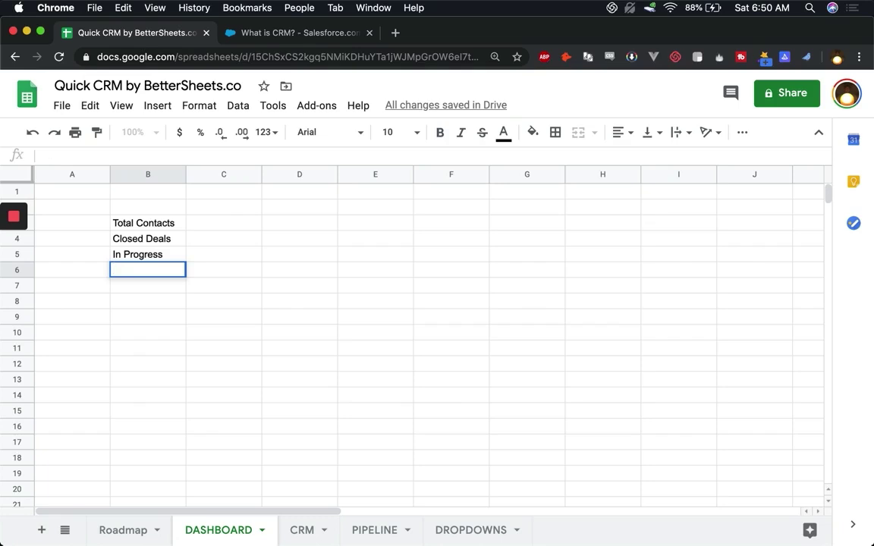
type("Not Replied")
key("Return")
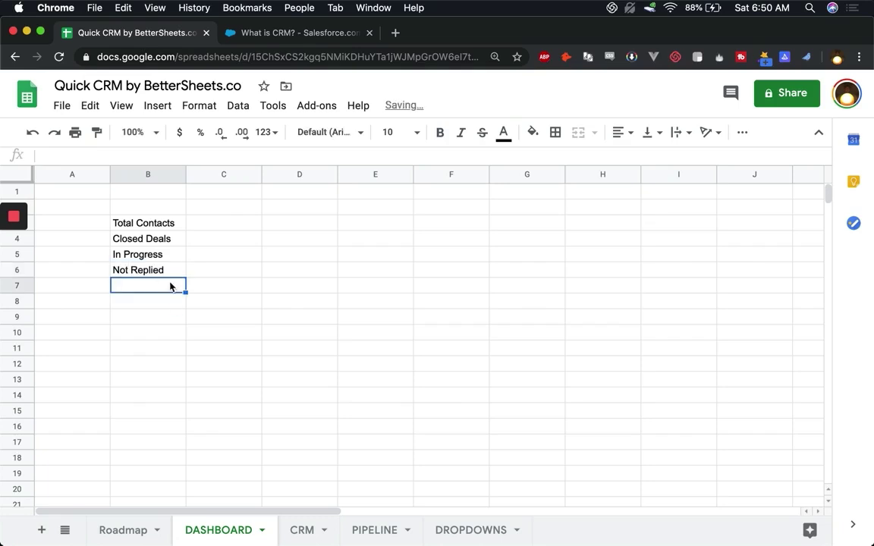
Step: Enter the label Days to Close in cell B8 of the DASHBOARD sheet
left_click(126, 306)
type("Aver")
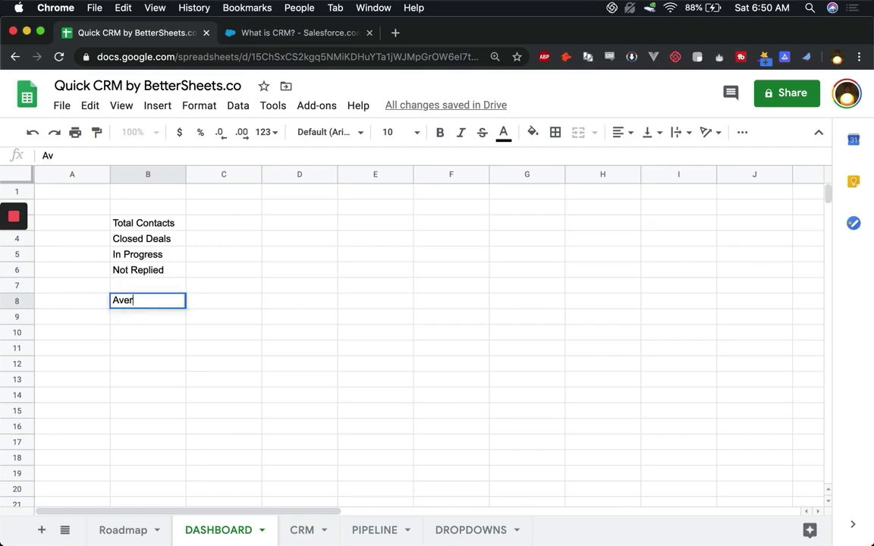
type("age Closed Days")
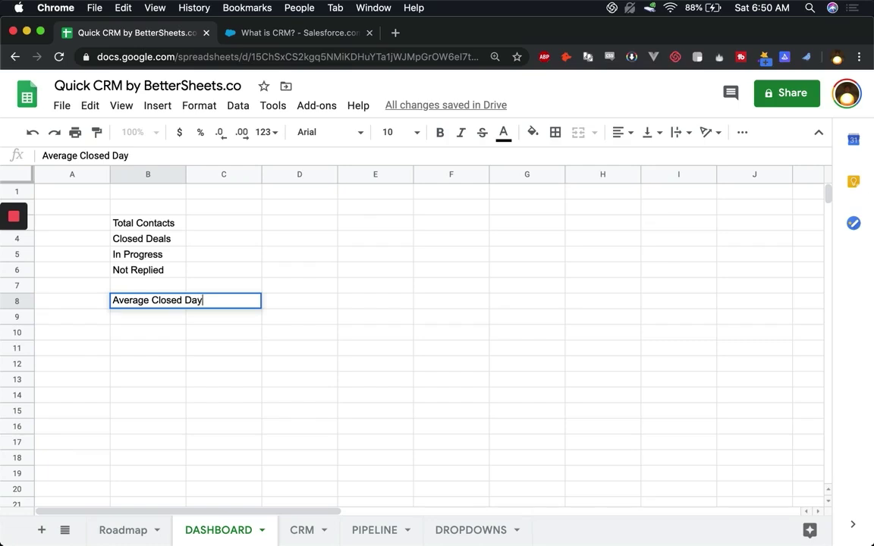
key("super+a")
type("Days to Close")
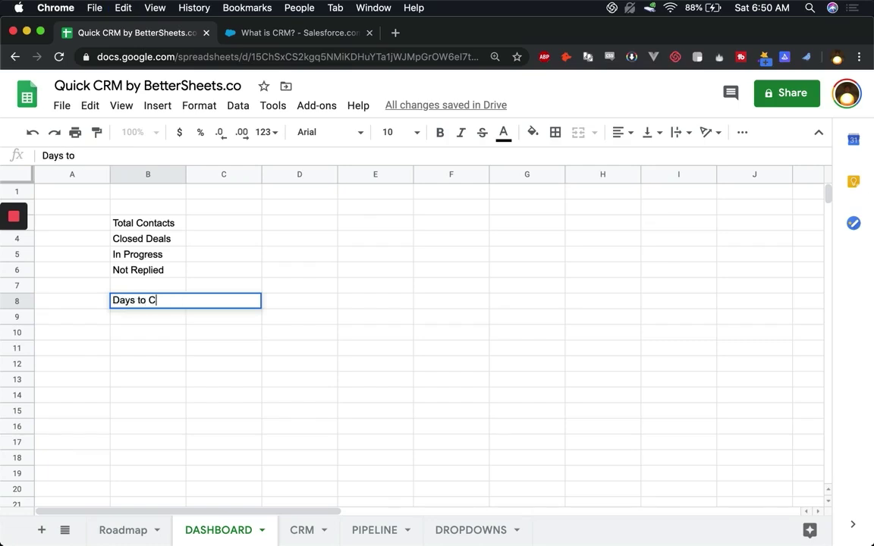
Step: Add the column headers Count in C2 and Percentage in D2
left_click(226, 209)
type("Count")
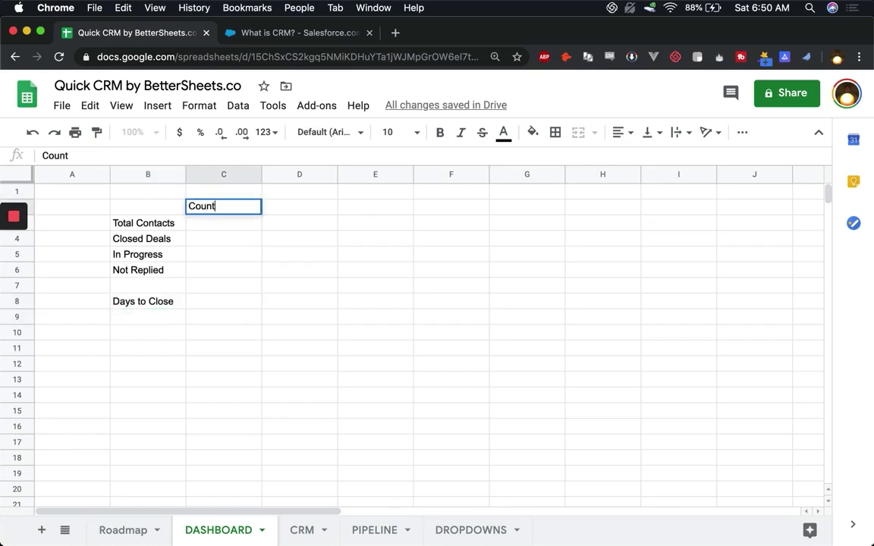
key("Tab")
type("Percentage")
key("Return")
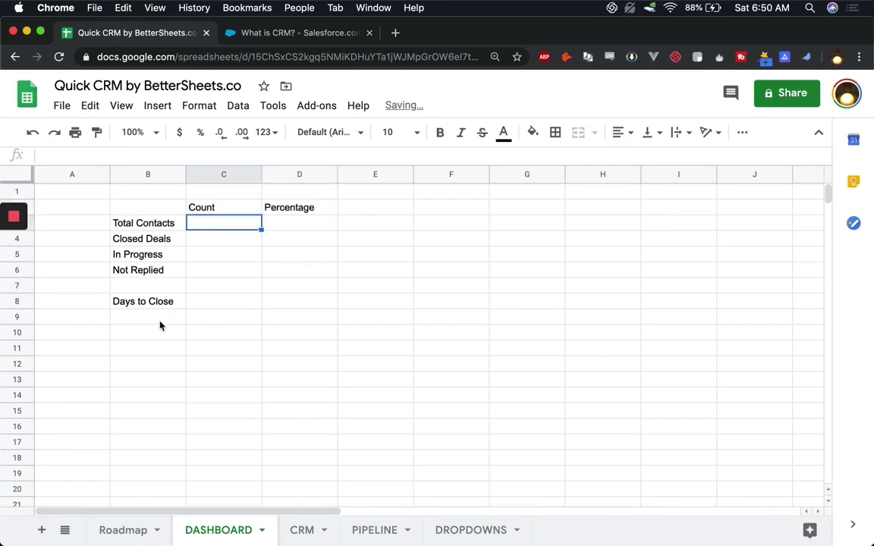
Step: Review the start and last contact dates of the Emailed and In Progress contacts on the CRM sheet
left_click(149, 334)
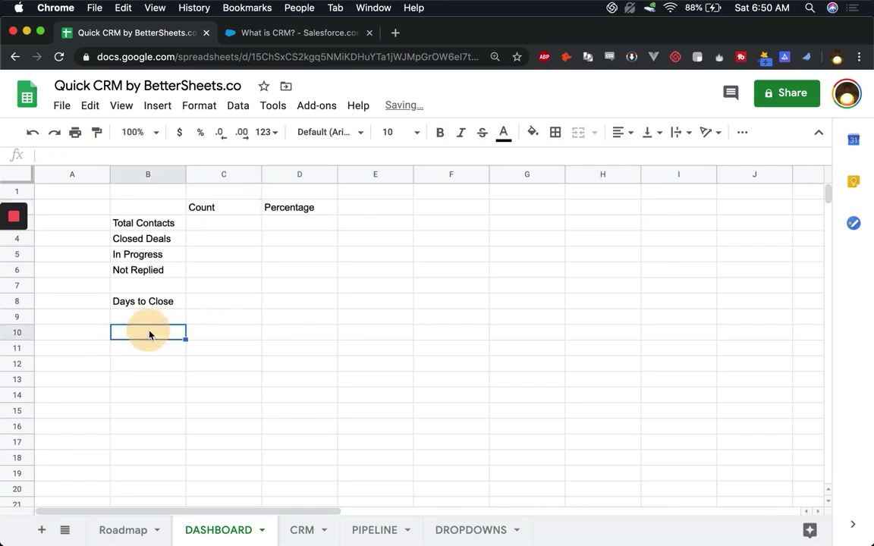
left_click(316, 534)
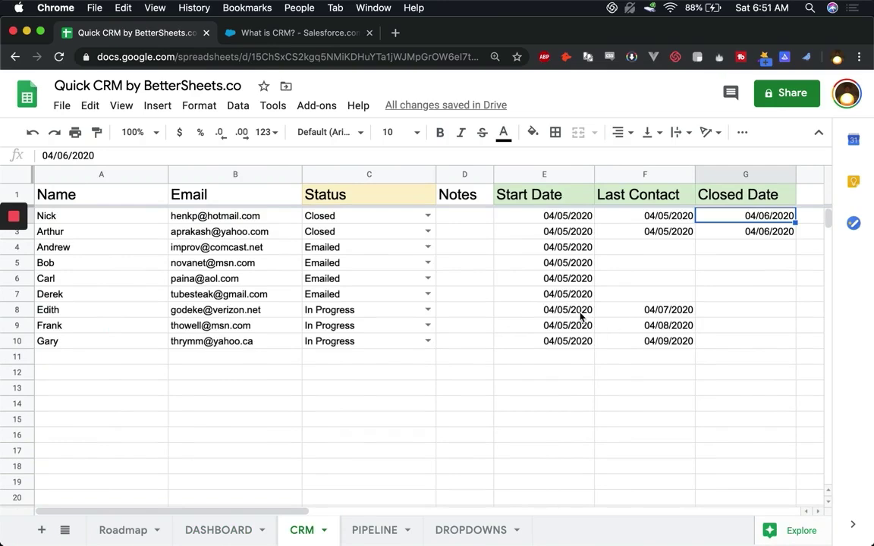
left_click(609, 313)
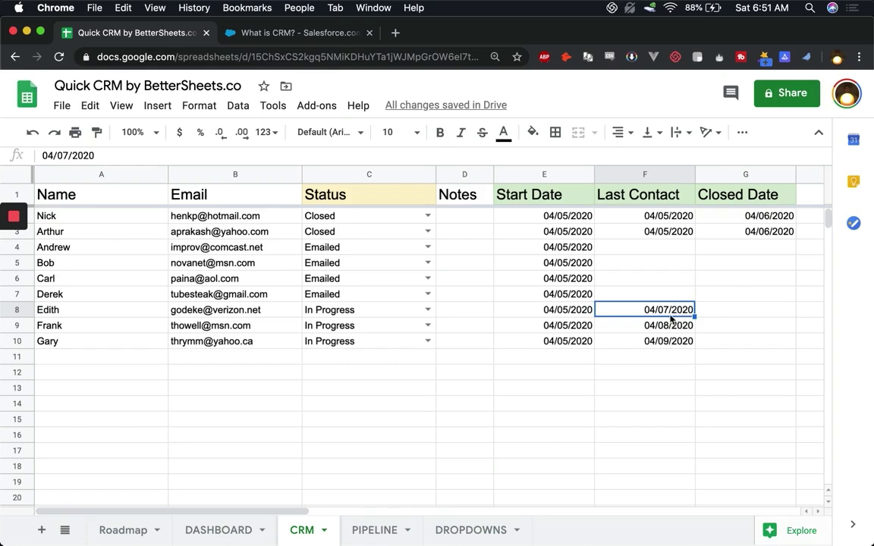
left_click(665, 307)
left_click_drag(565, 295, 576, 248)
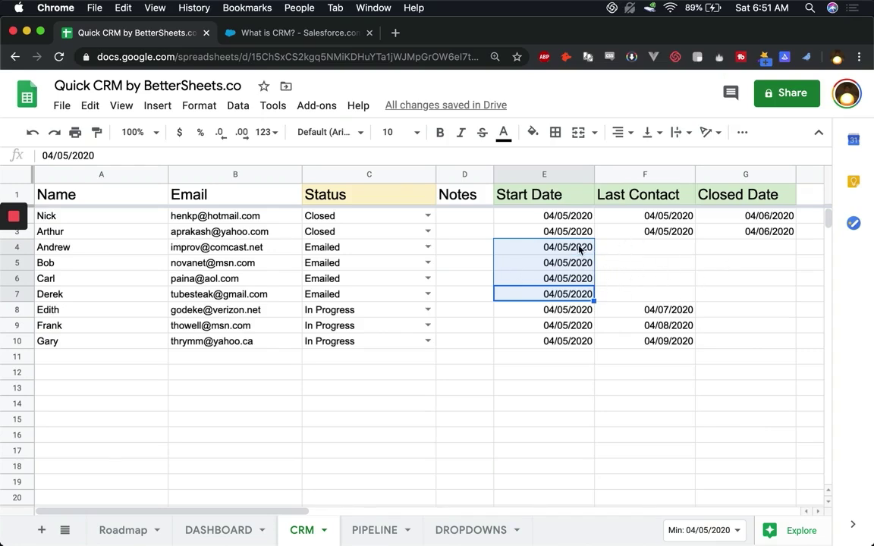
left_click_drag(581, 247, 580, 293)
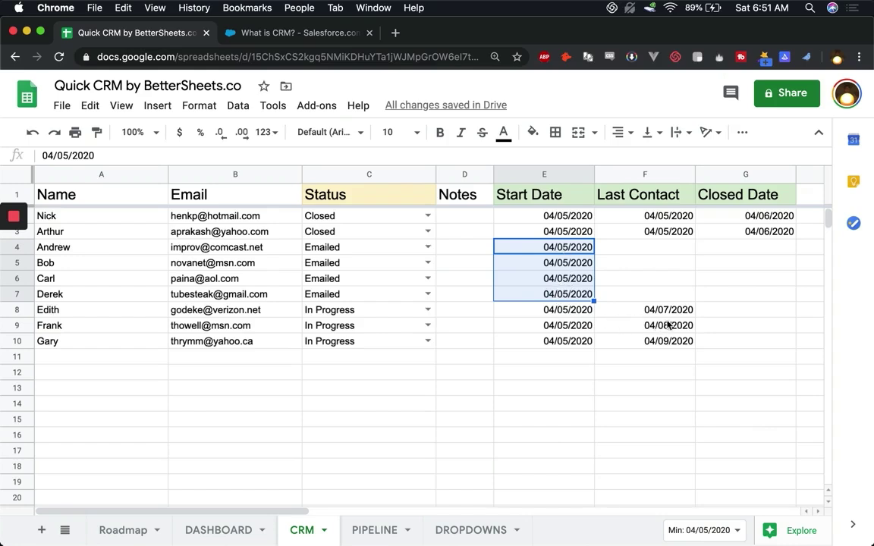
left_click_drag(673, 317, 611, 356)
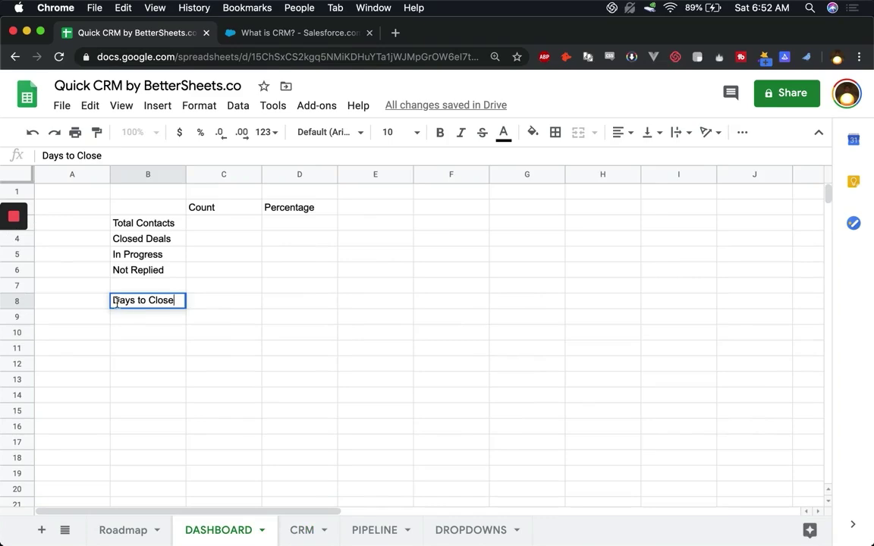
Step: On the DASHBOARD sheet, change the B8 label to Average Days to Close and enter the heading ACTION in B10
left_click(113, 300)
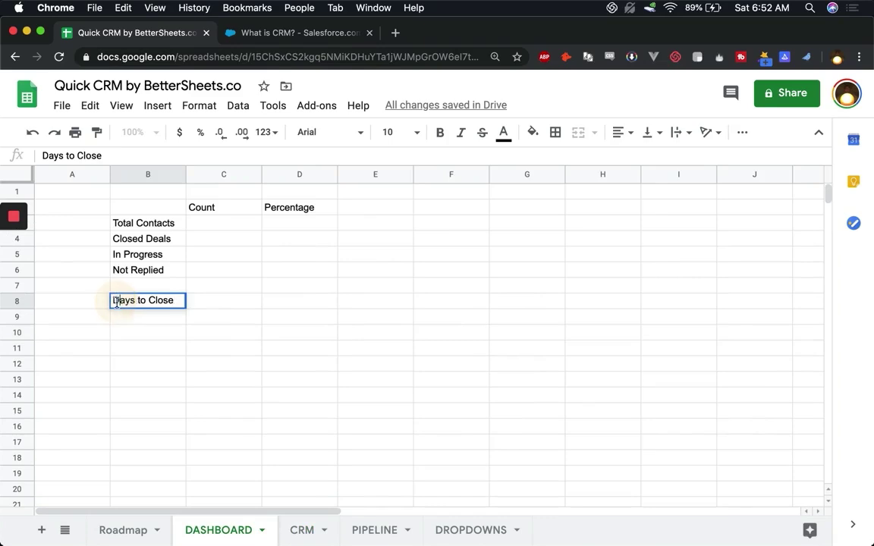
type("Average")
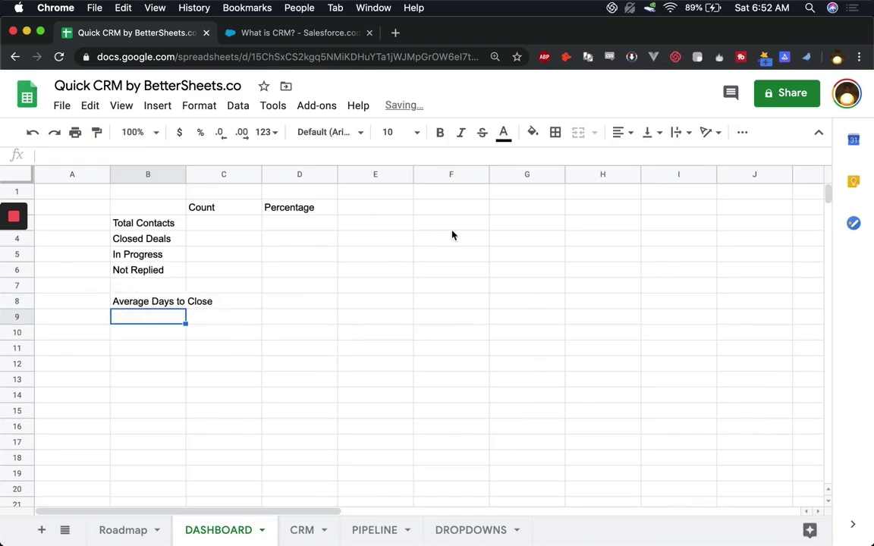
left_click(167, 336)
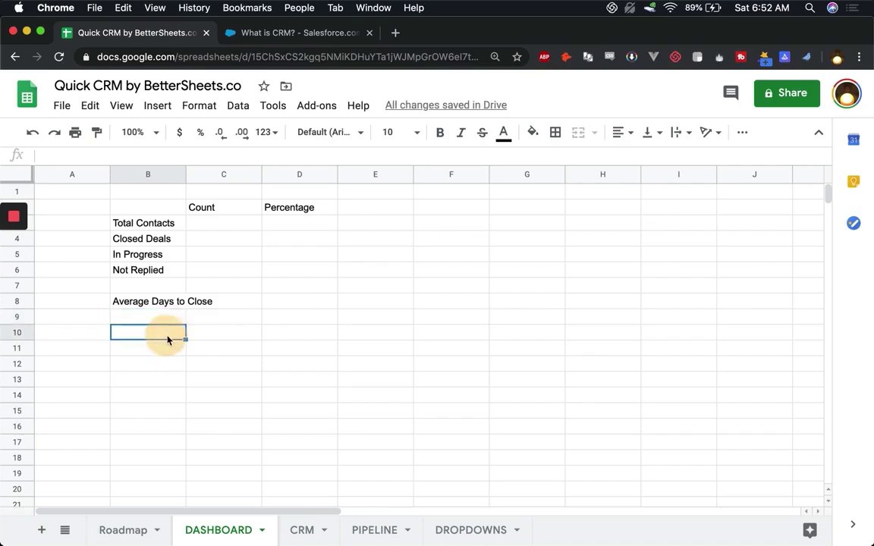
type("ACTION")
key("Return")
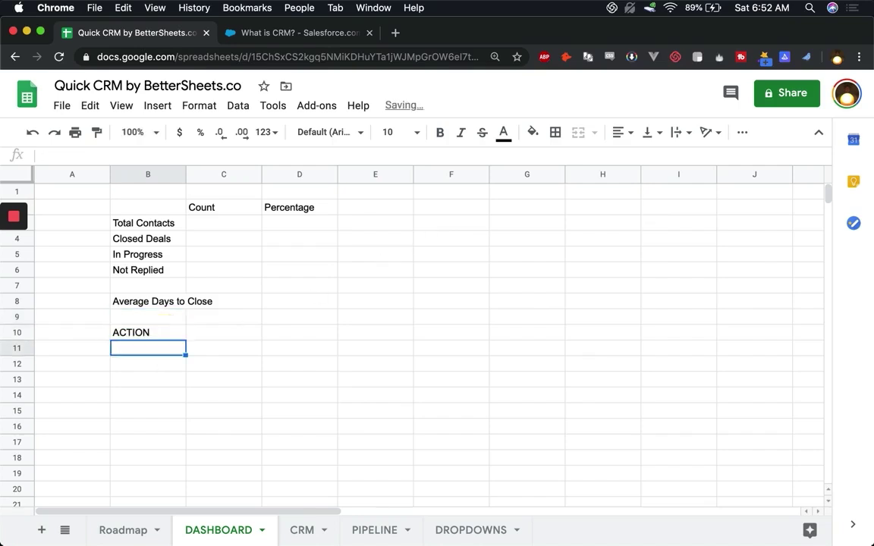
Step: Enter the group headings Not Replied in B11 and Follow Up Needed in D11 under ACTION
type("Not Re")
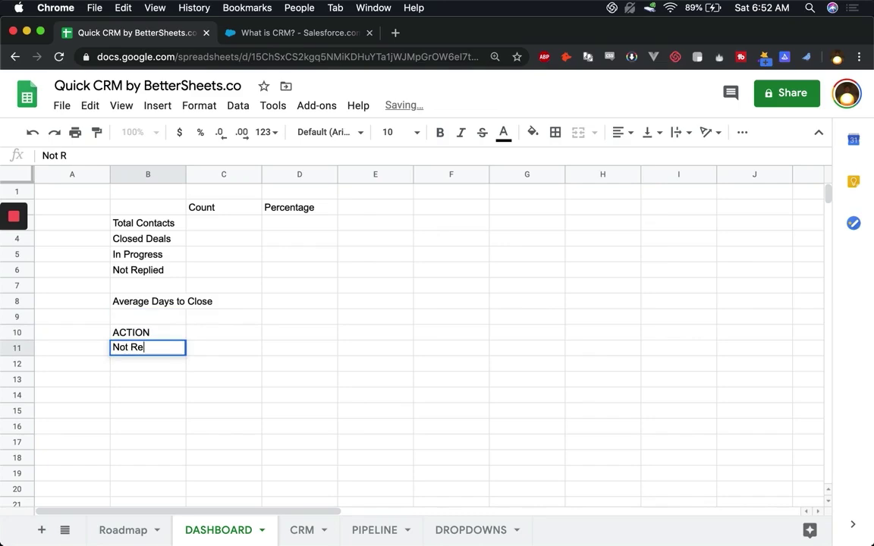
type("plied")
key("Tab")
key("Tab")
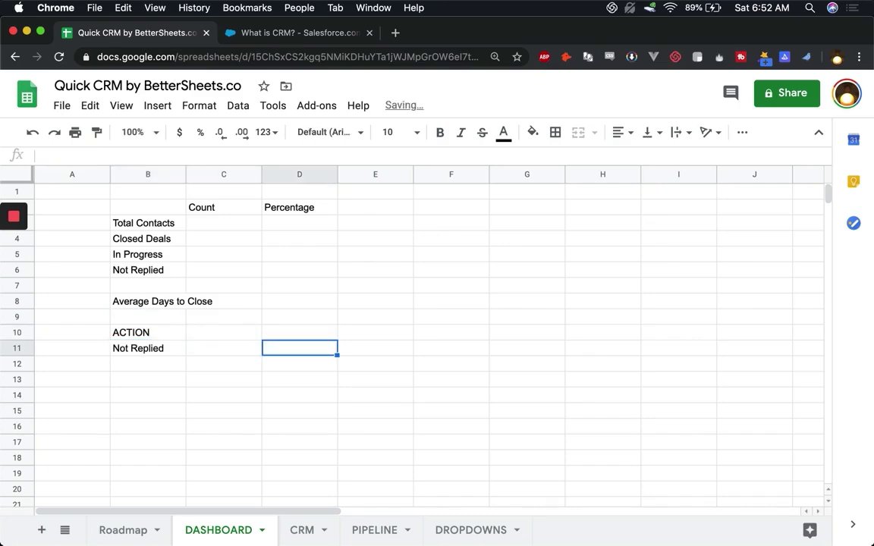
type("Out")
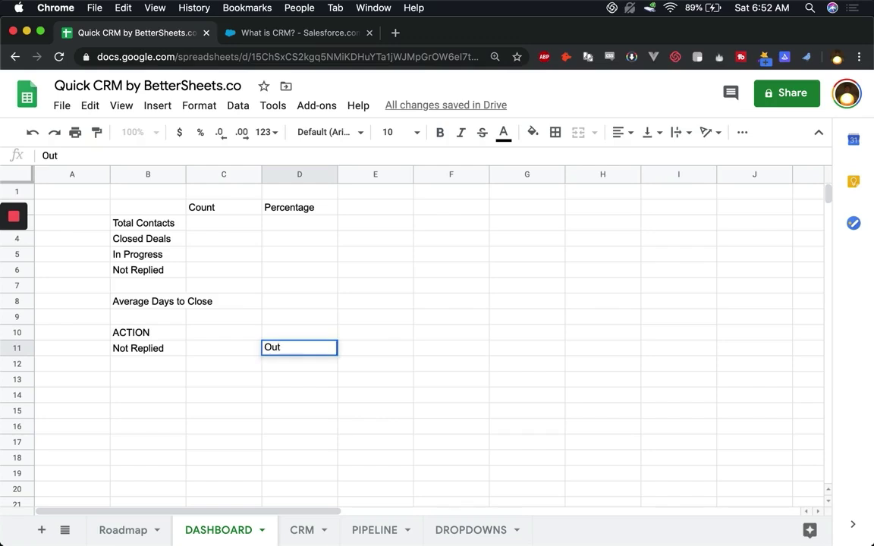
type("Follow Up Needed")
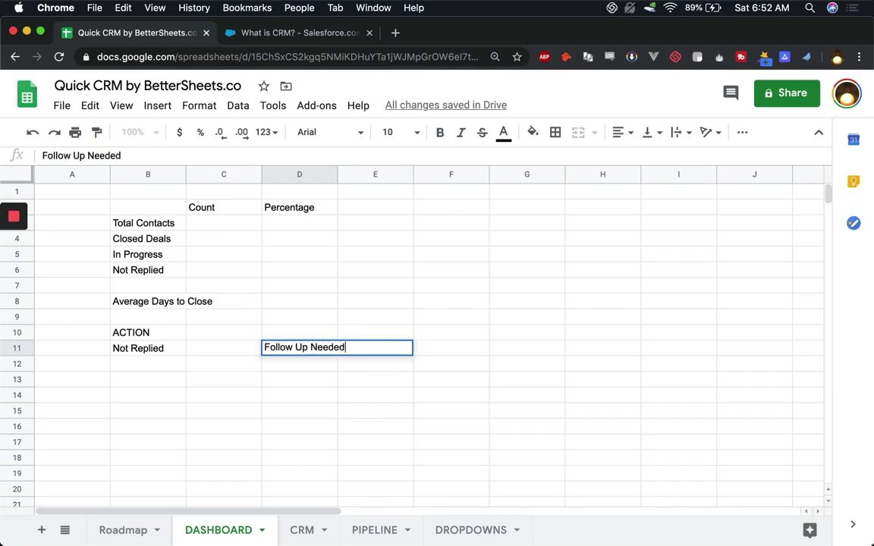
key("Return")
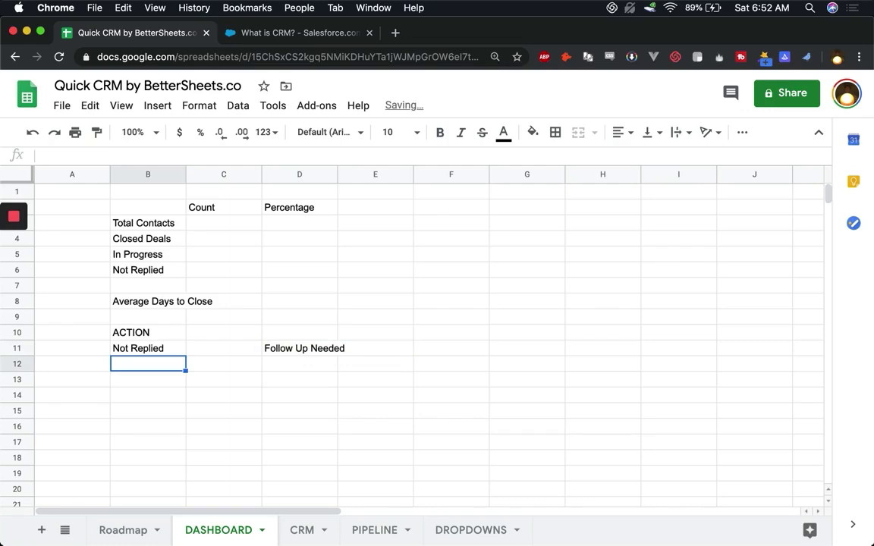
Step: Fill row 12 with Name and Email headers under both groups, from B12 to E12
type("Name")
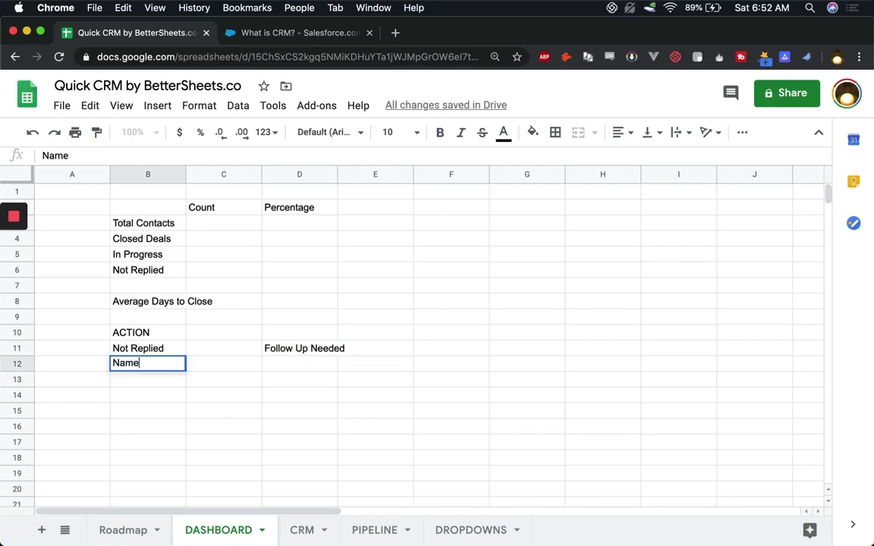
key("Tab")
type("Email")
key("Tab")
type("Na")
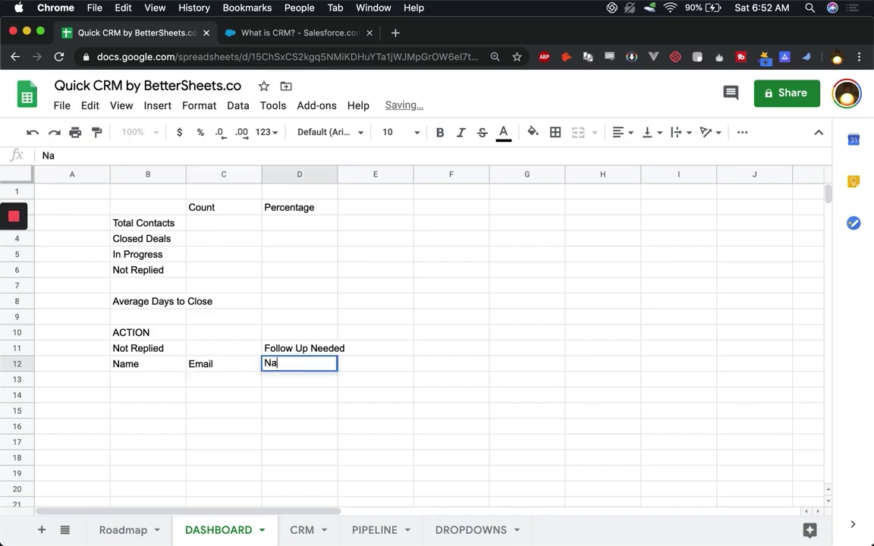
key("Tab")
type("Email")
key("Return")
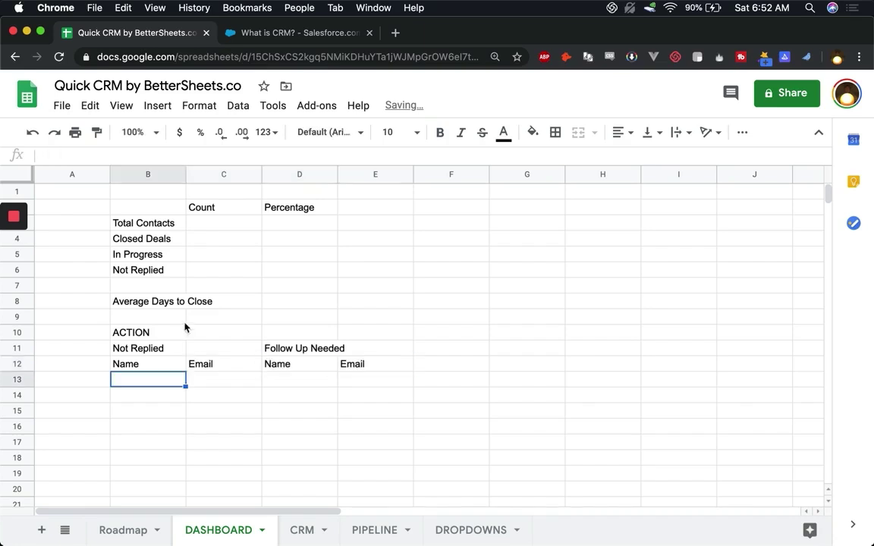
Step: Apply all borders to both ACTION header blocks, B11:C12 and D11:E12
left_click_drag(152, 353, 206, 371)
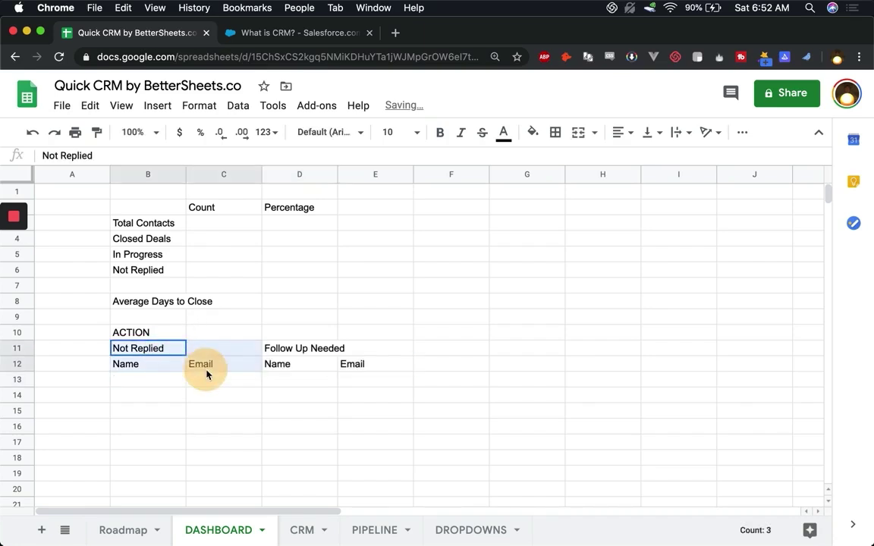
left_click(555, 132)
left_click_drag(318, 351, 364, 366)
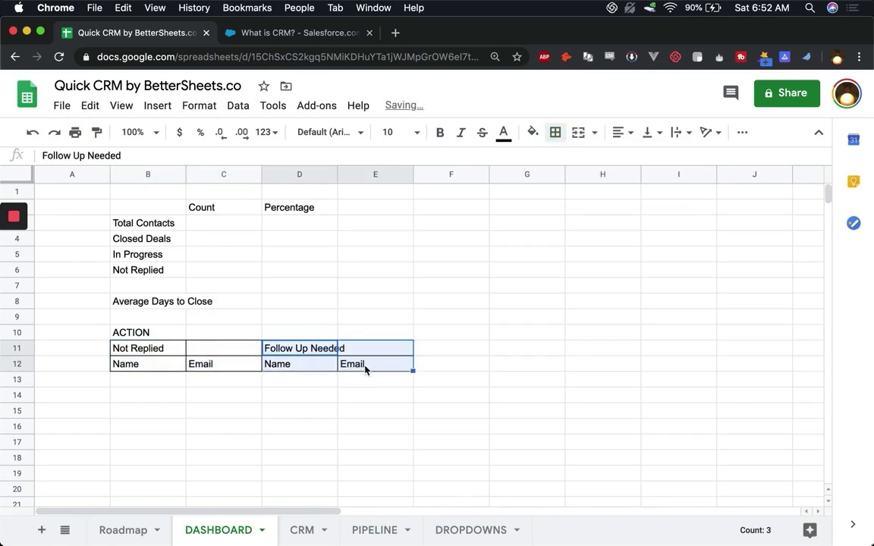
key("super+y")
Step: Merge B11:C11 for the Not Replied heading and D11:E11 for the Follow Up Needed heading
left_click(298, 354)
left_click_drag(171, 352, 219, 350)
left_click(577, 132)
left_click_drag(299, 350, 353, 349)
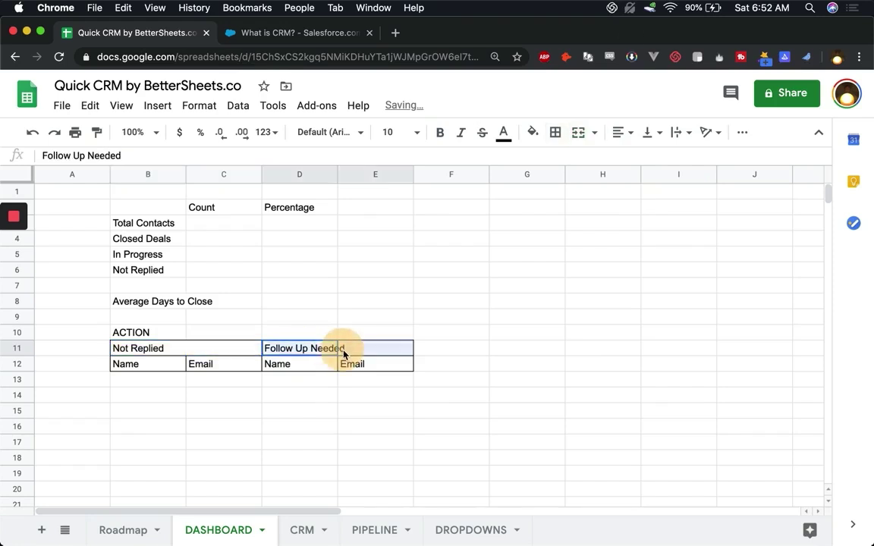
left_click(578, 134)
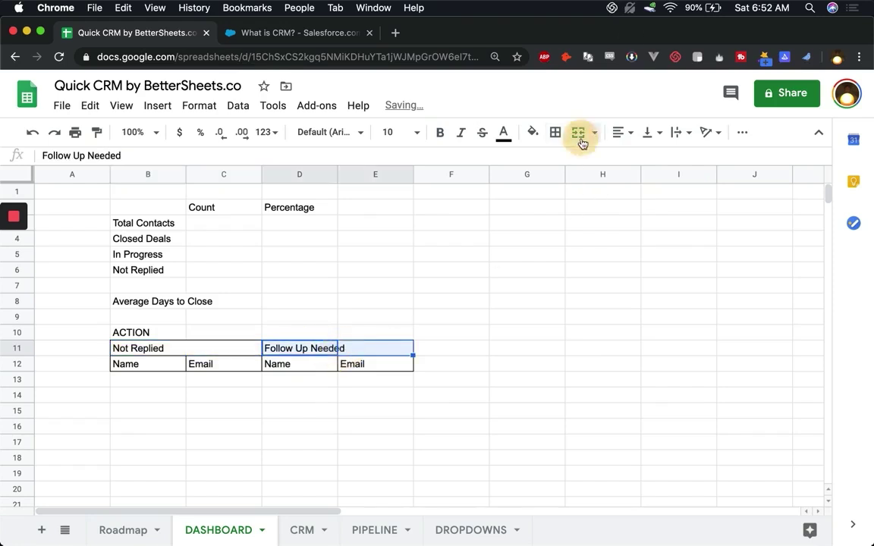
Step: Center the text of the ACTION table headers in B11:E12 horizontally
left_click(203, 362)
left_click_drag(180, 349, 345, 370)
left_click(618, 132)
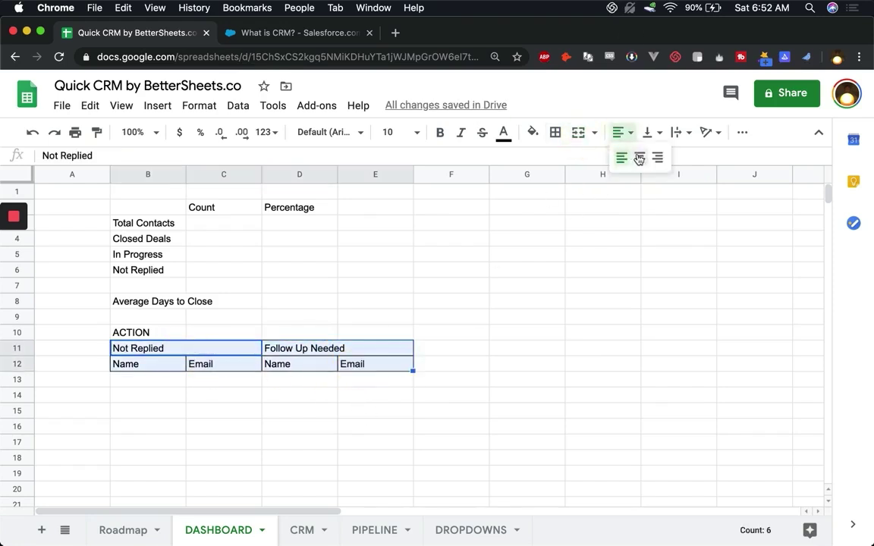
left_click(638, 155)
Step: Count the total contacts in C3 with the formula =counta(CRM!A2:A)
left_click(216, 225)
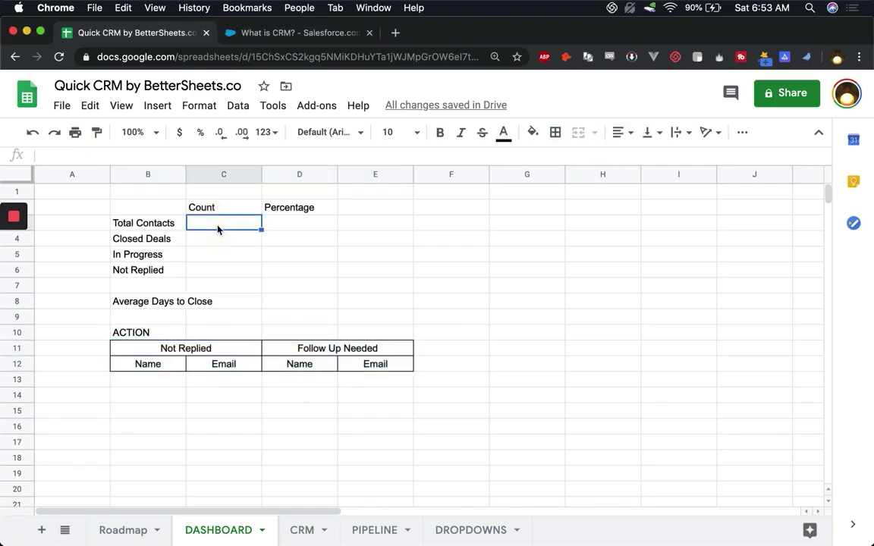
type("=countif")
type("a(")
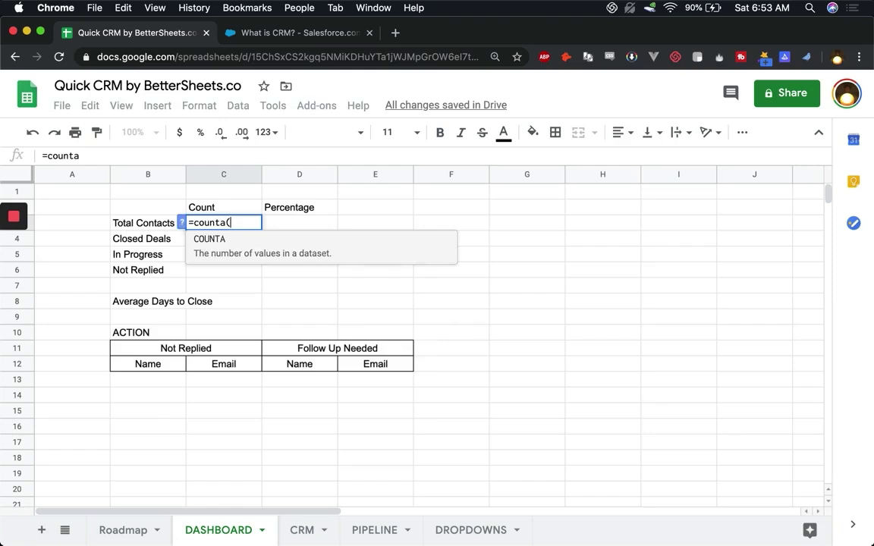
left_click(302, 529)
left_click(117, 179)
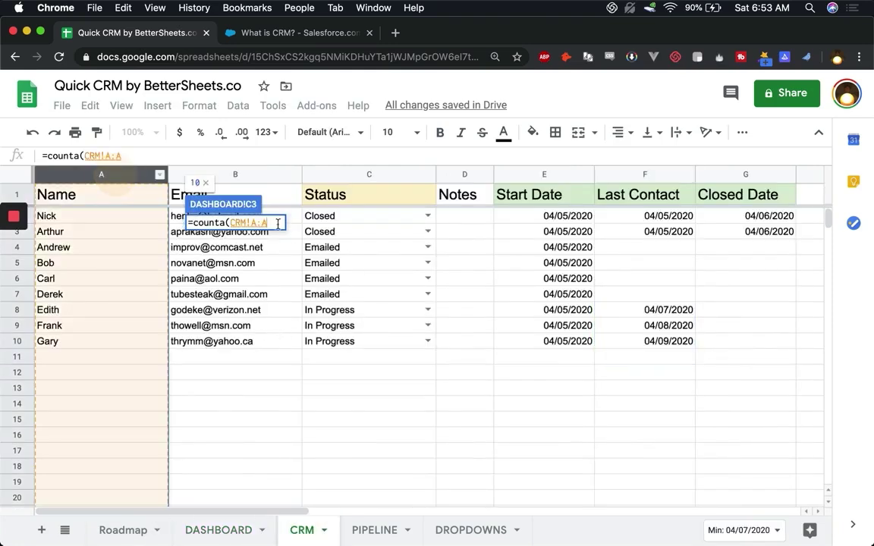
left_click(257, 222)
type("2")
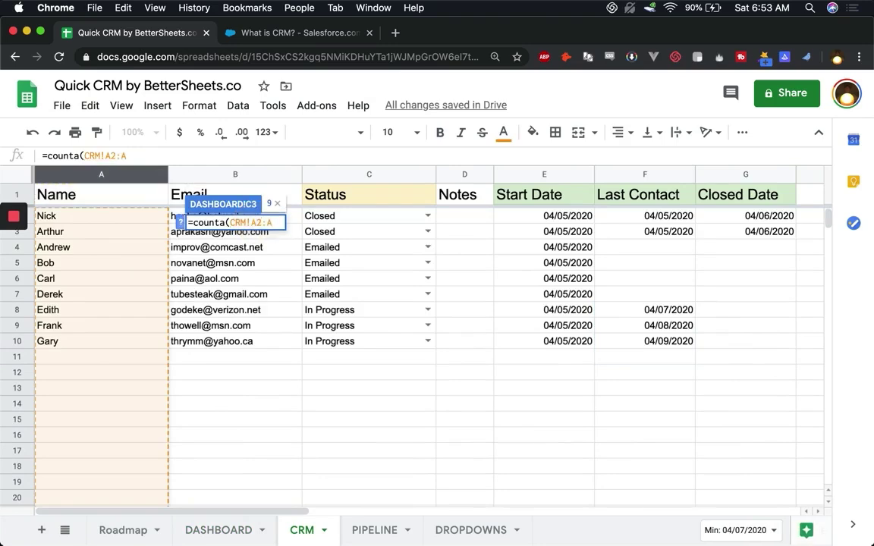
key("Return")
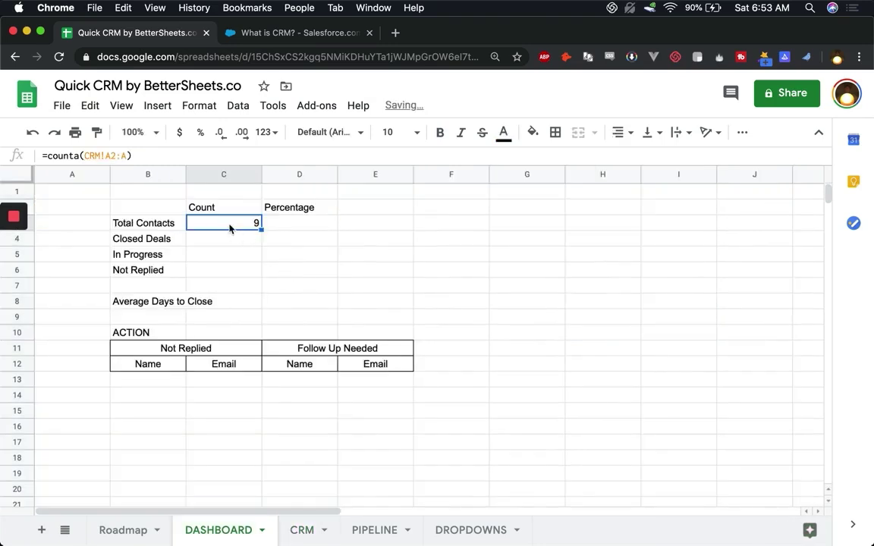
Step: Center the Total Contacts count in C3 horizontally and select the Closed Deals count cell C4
left_click(622, 132)
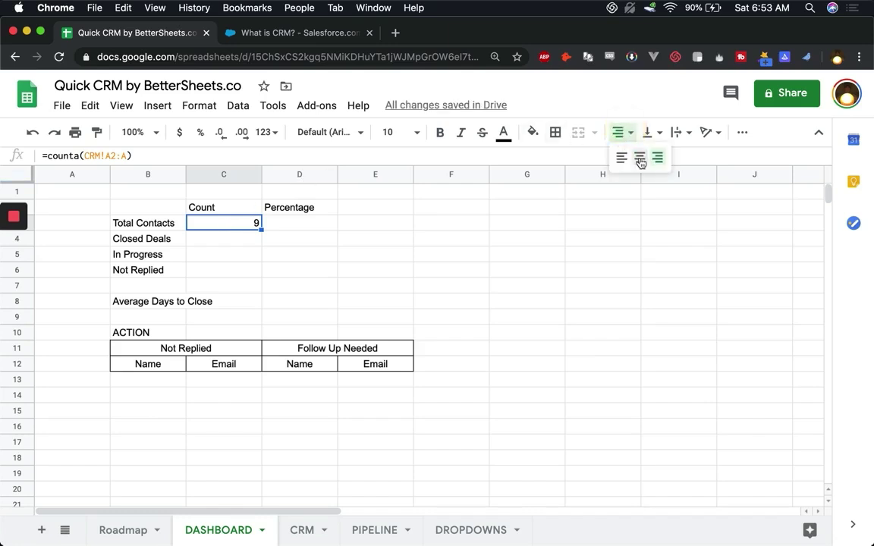
left_click(638, 157)
left_click(214, 241)
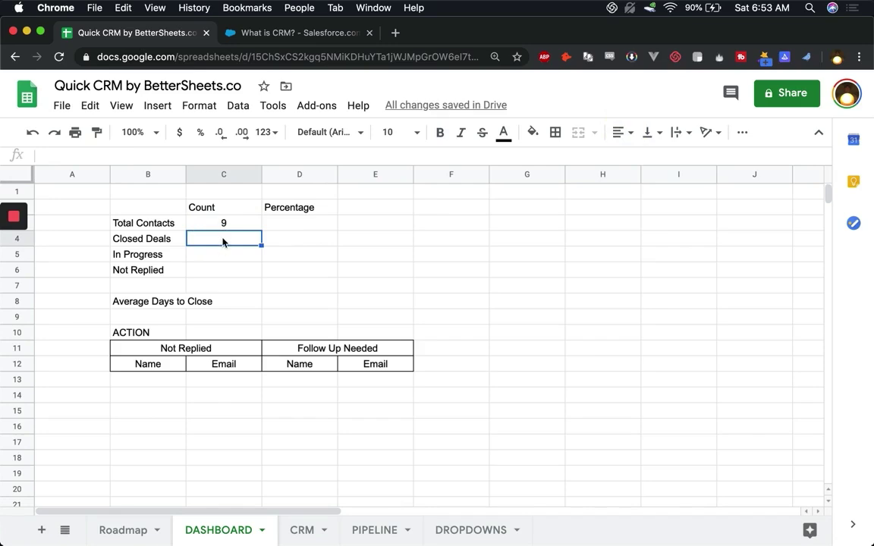
type("sum")
key("BackSpace")
key("BackSpace")
key("BackSpace")
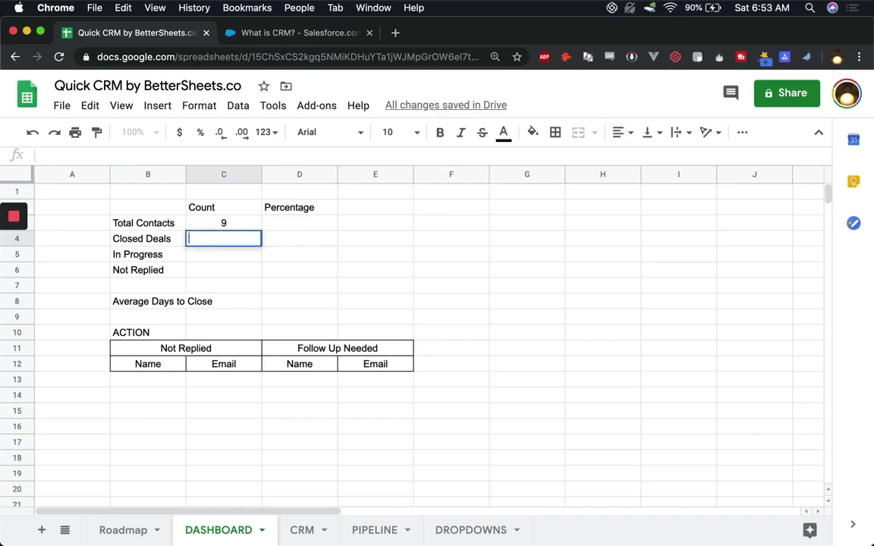
type("=count")
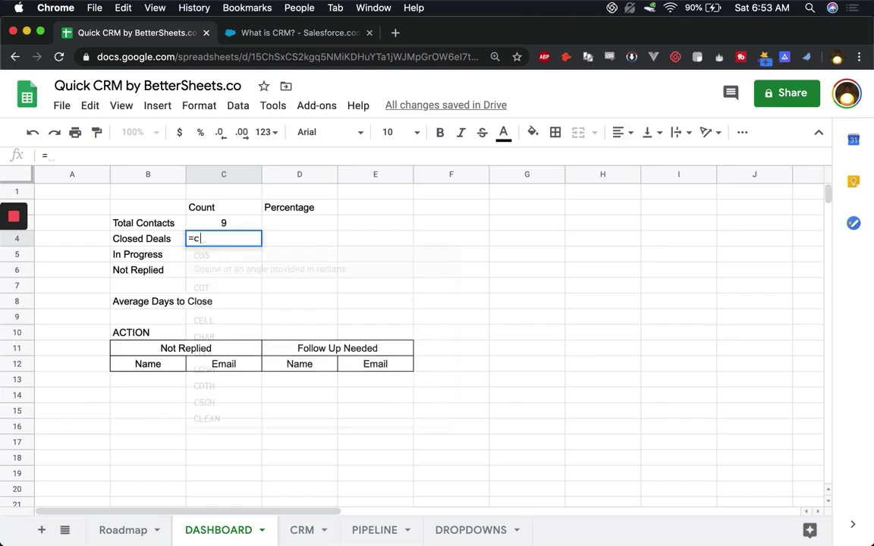
key("BackSpace")
key("BackSpace")
key("BackSpace")
key("BackSpace")
key("BackSpace")
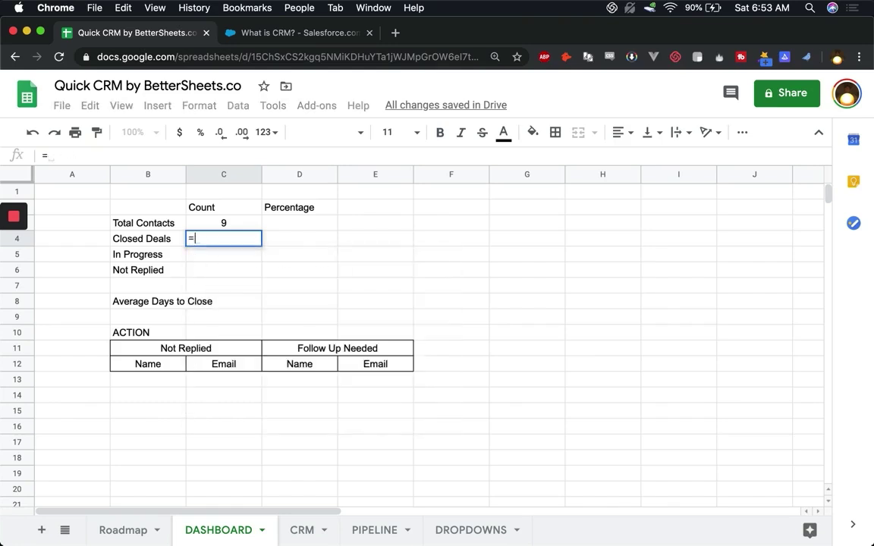
Step: Enter the formula =sum(filter(CRM!G:G,CRM!G:G>0)) in the Closed Deals count cell C4
type("sum(filter(")
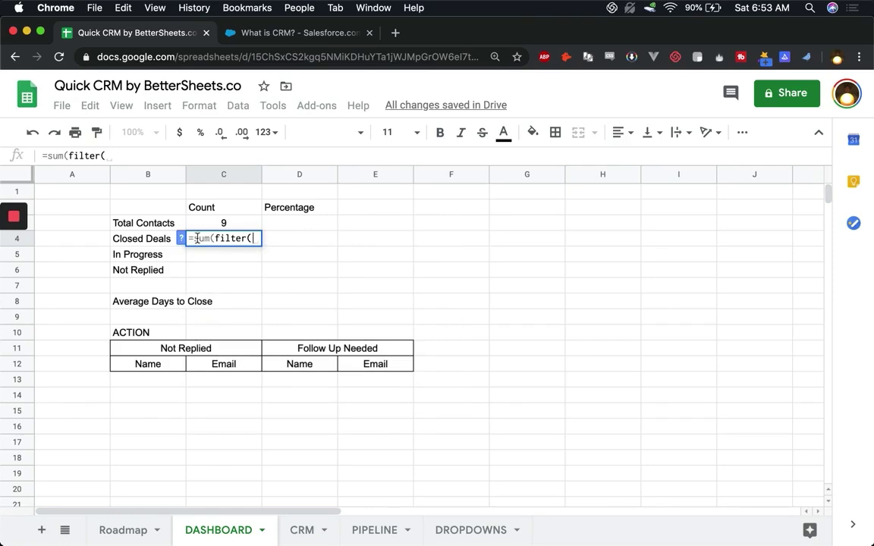
left_click(125, 529)
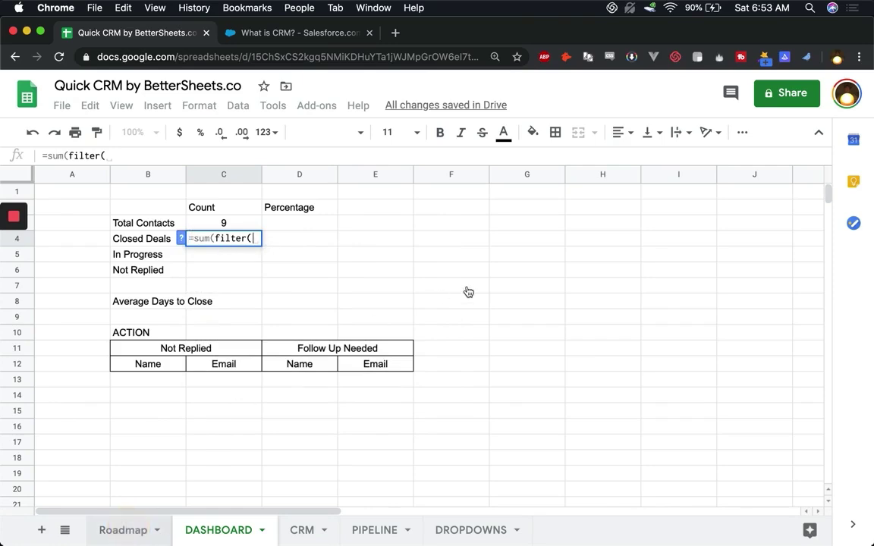
left_click(302, 529)
left_click(721, 174)
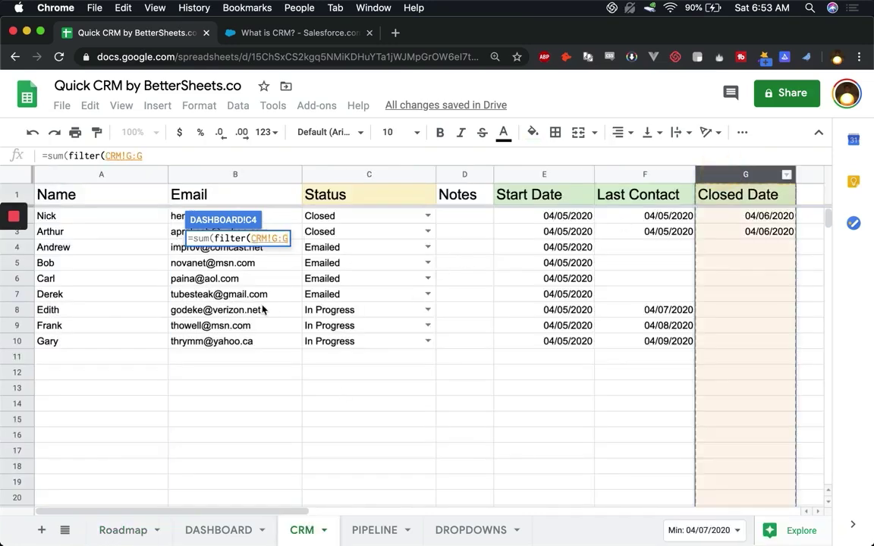
type(",not")
key("BackSpace")
key("BackSpace")
key("BackSpace")
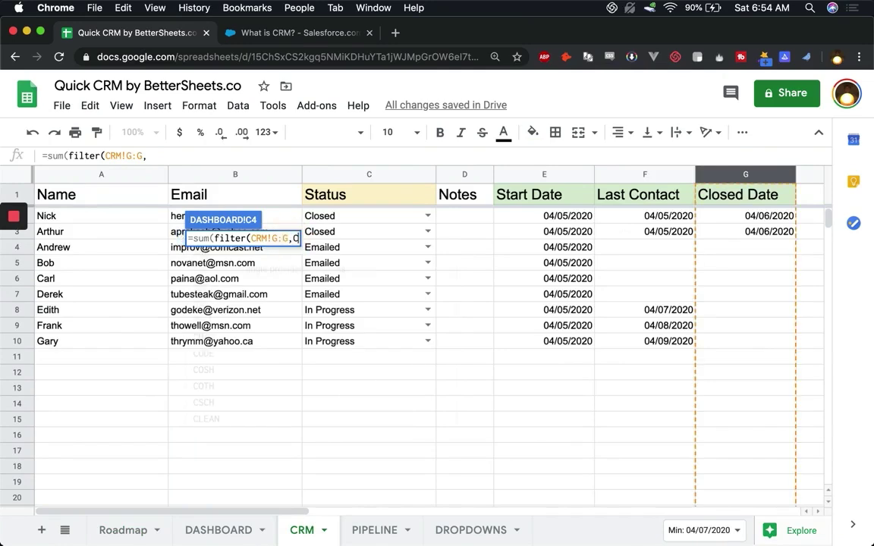
type("CRM!G")
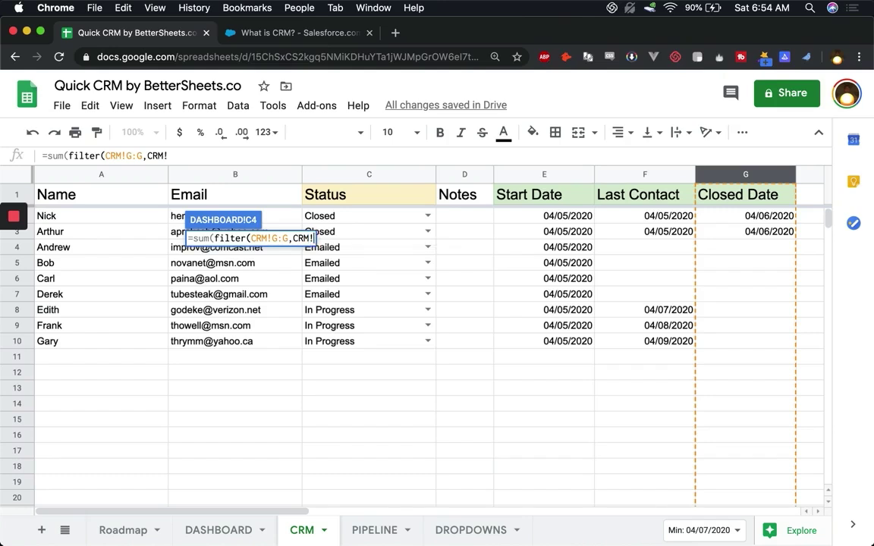
type(":G>0")
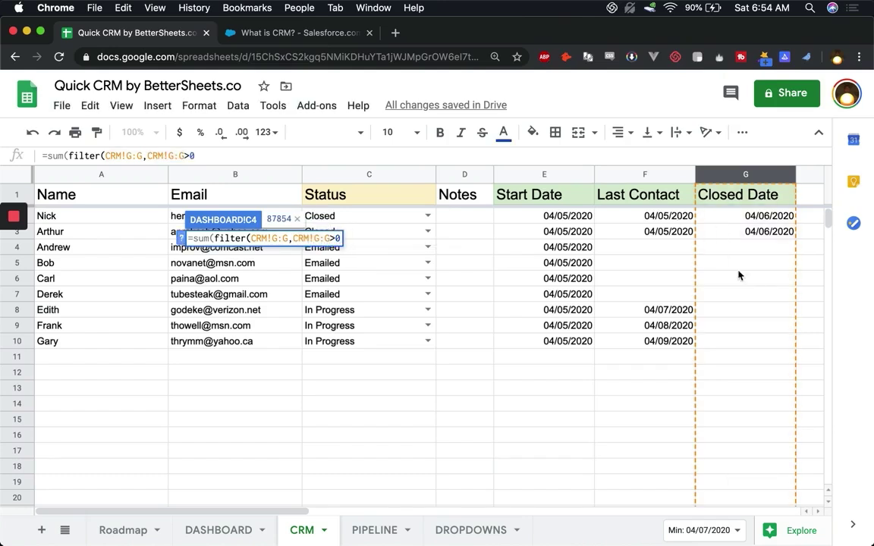
type("))")
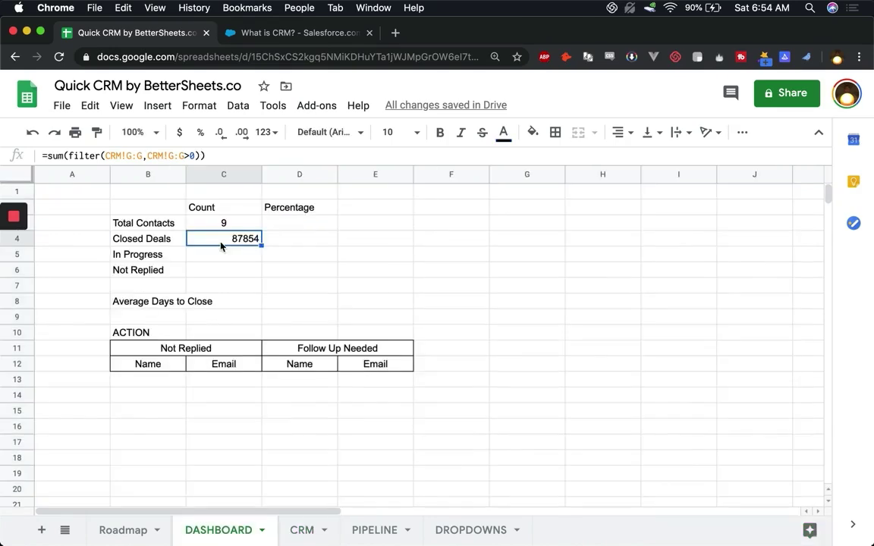
Step: Replace the SUM function with COUNTA in the Closed Deals formula in C4
left_click(209, 236)
key("BackSpace")
key("BackSpace")
key("BackSpace")
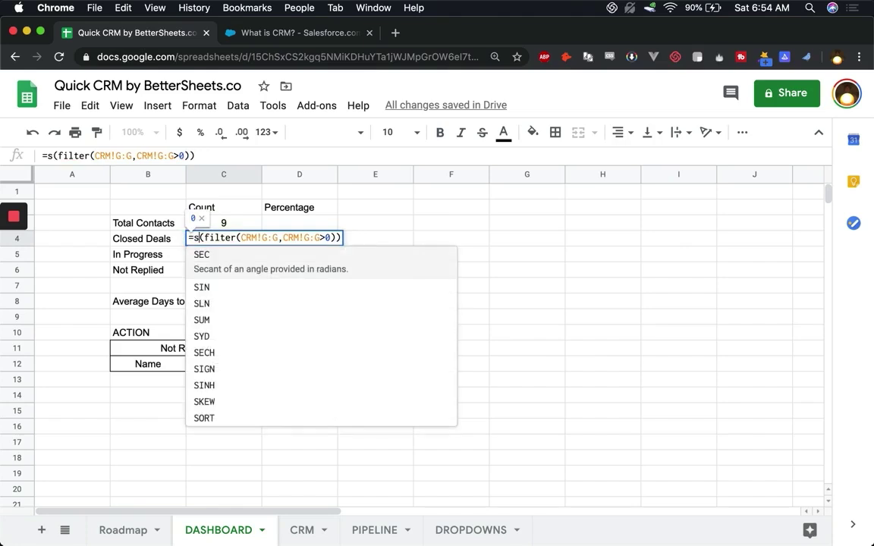
type("COUNTA")
key("Tab")
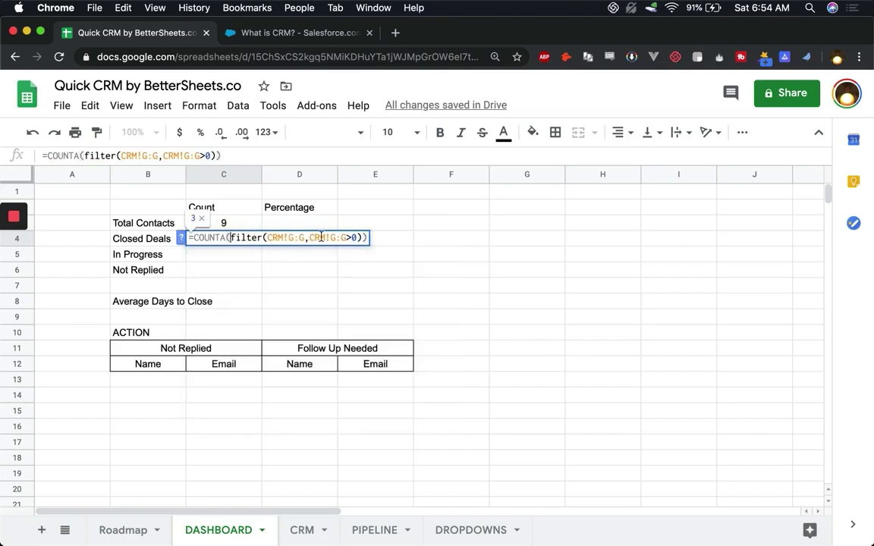
left_click(226, 283)
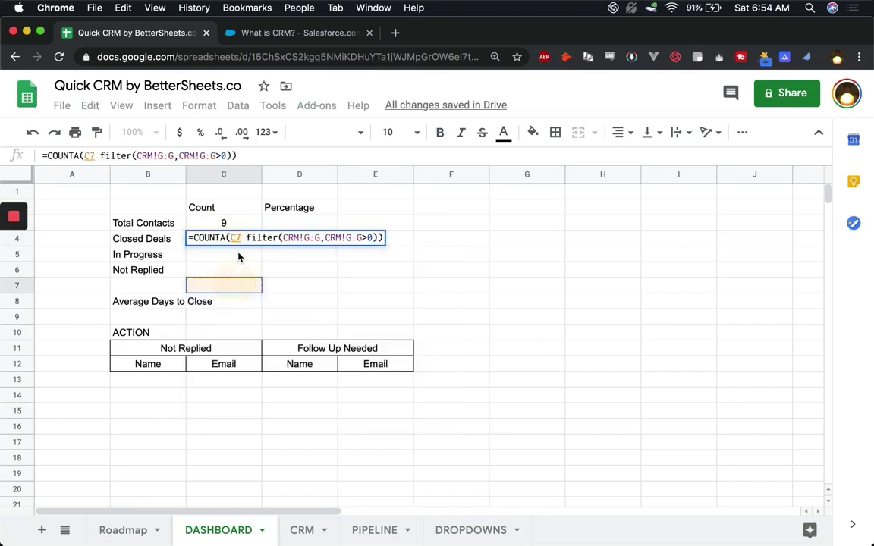
key("BackSpace")
key("BackSpace")
key("Return")
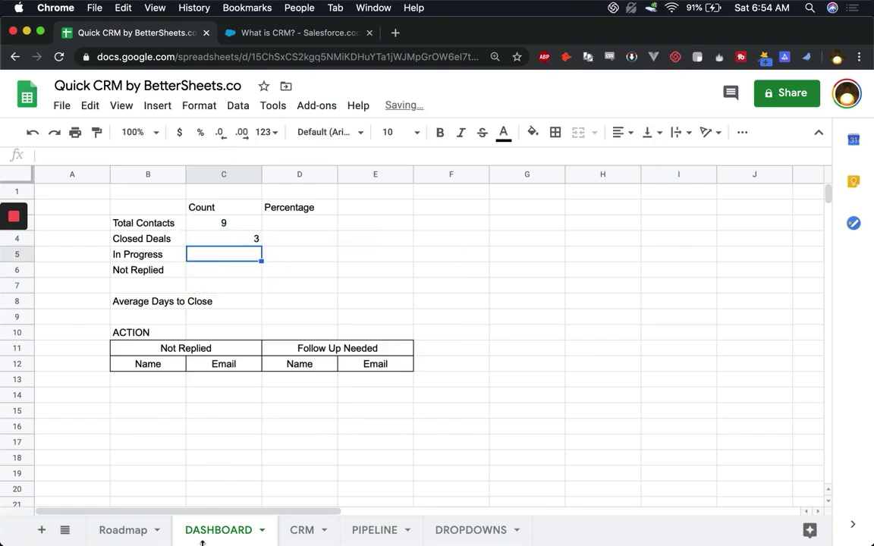
Step: Change both ranges in the Closed Deals formula in C4 to CRM!G2:G and center the count horizontally
left_click(305, 531)
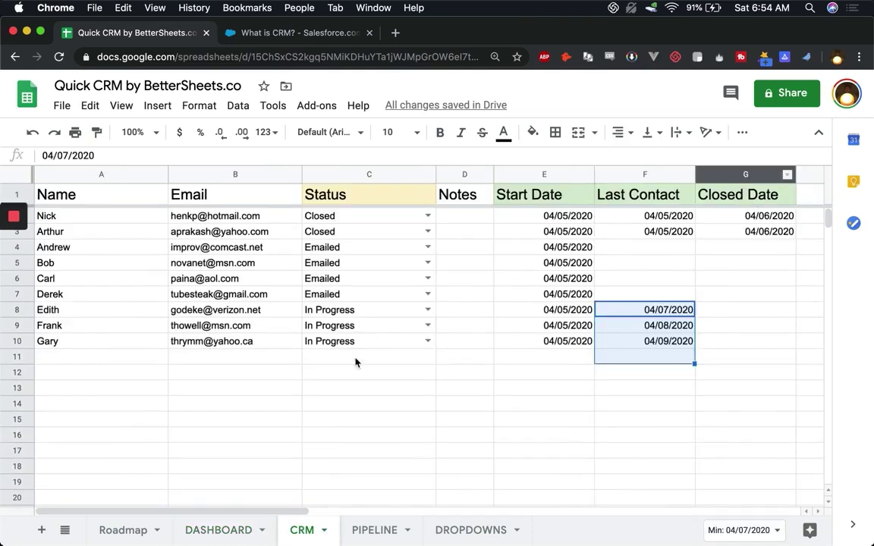
left_click(232, 531)
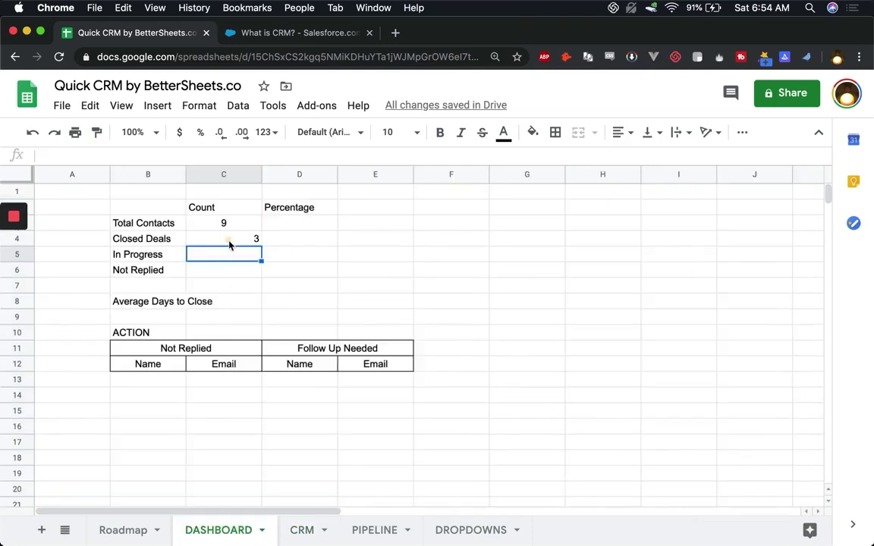
double_click(230, 239)
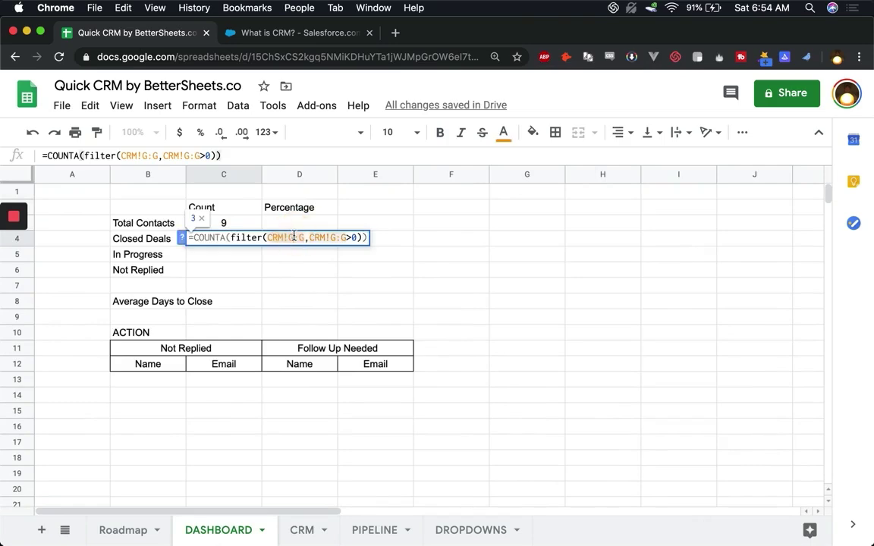
left_click(294, 238)
type("2")
left_click(341, 237)
type("2")
left_click(224, 231)
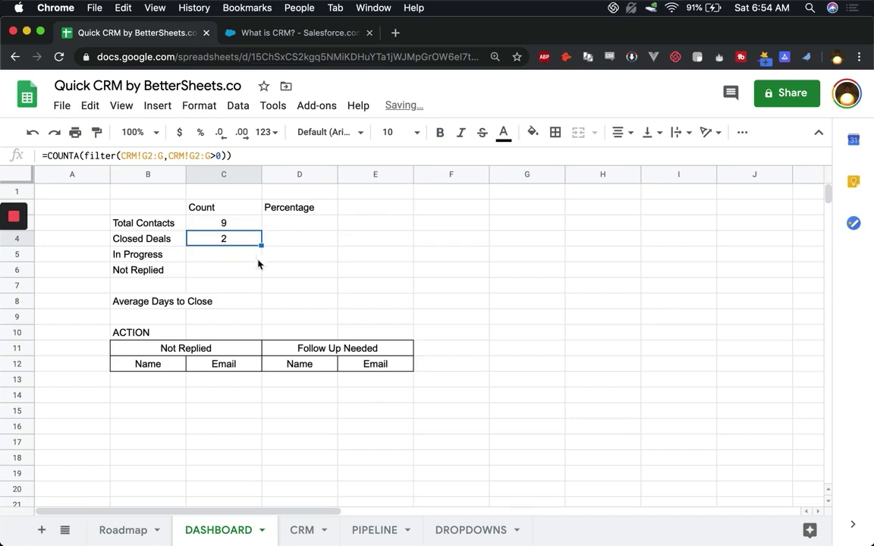
Step: Reuse the Closed Deals formula in the In Progress cell C5, replacing its first filter range with the CRM Last Contact column F:F
left_click(219, 260)
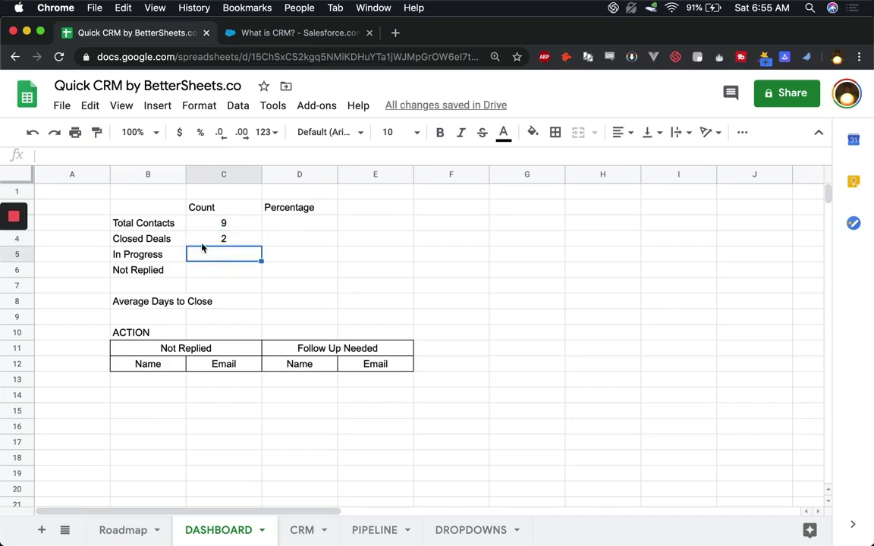
type("=COUNTA(filter(CRM!G2:G,CRM!G2:G>0))")
left_click(341, 252)
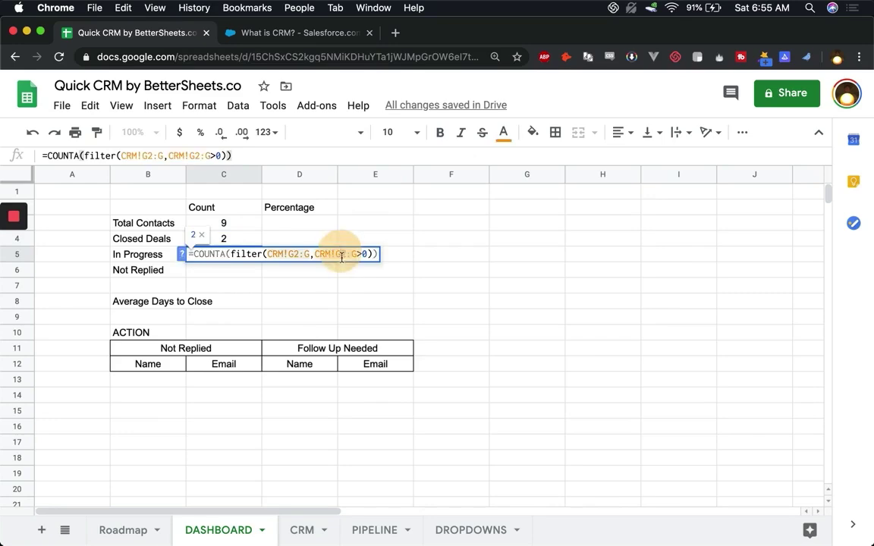
double_click(299, 253)
key("BackSpace")
left_click(302, 530)
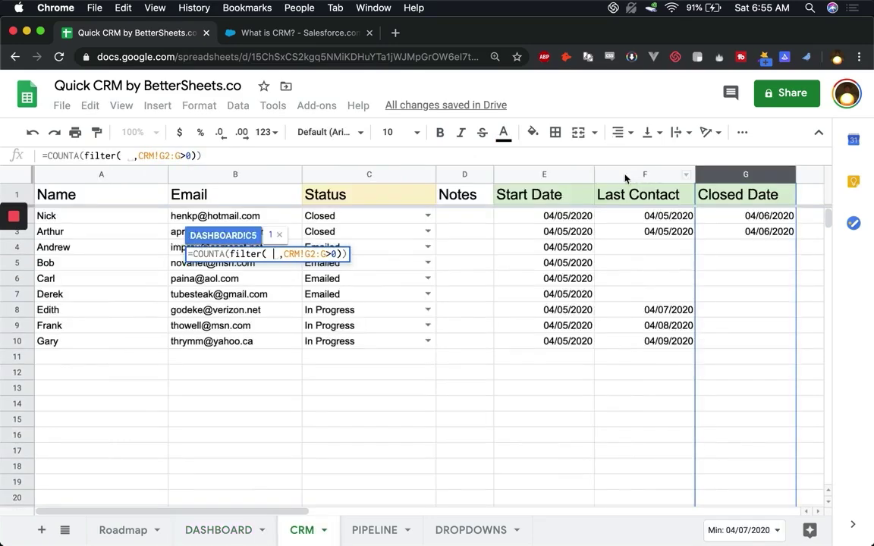
left_click(624, 175)
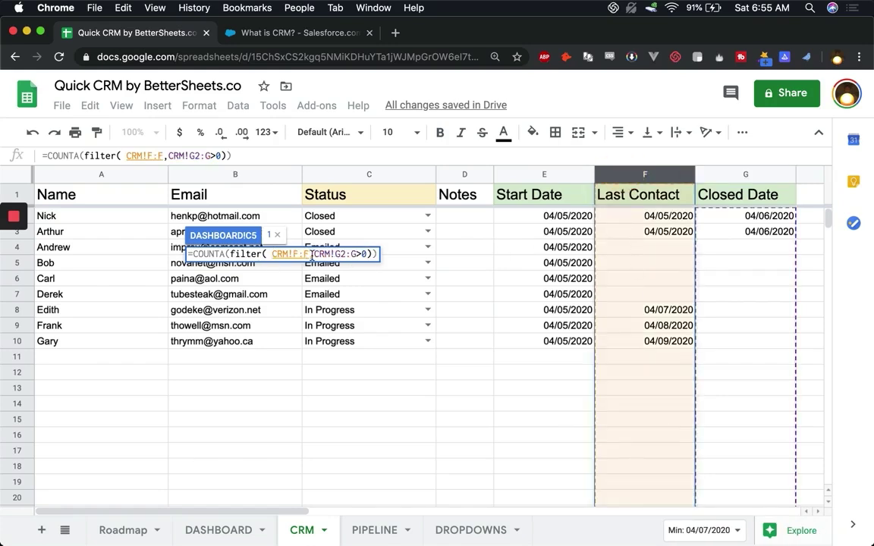
Step: Set both filter ranges in the In Progress formula in C5 to CRM!F2:F and enter the formula
double_click(342, 253)
type("F2:")
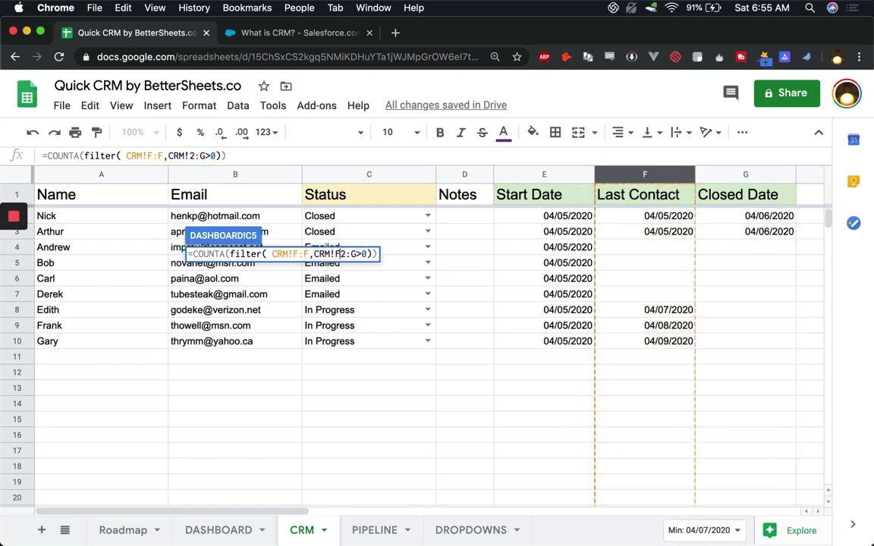
type("F")
left_click(294, 254)
type("2")
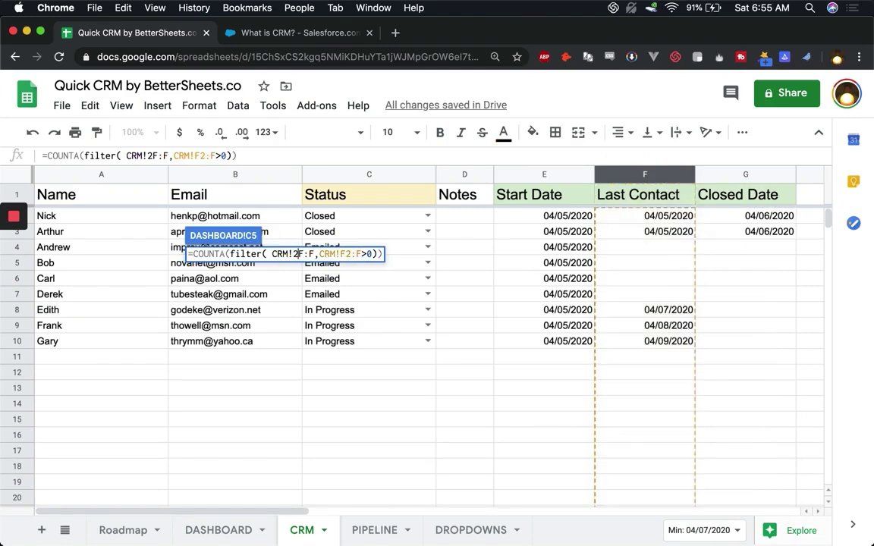
key("BackSpace")
key("Right")
type("2")
key("Return")
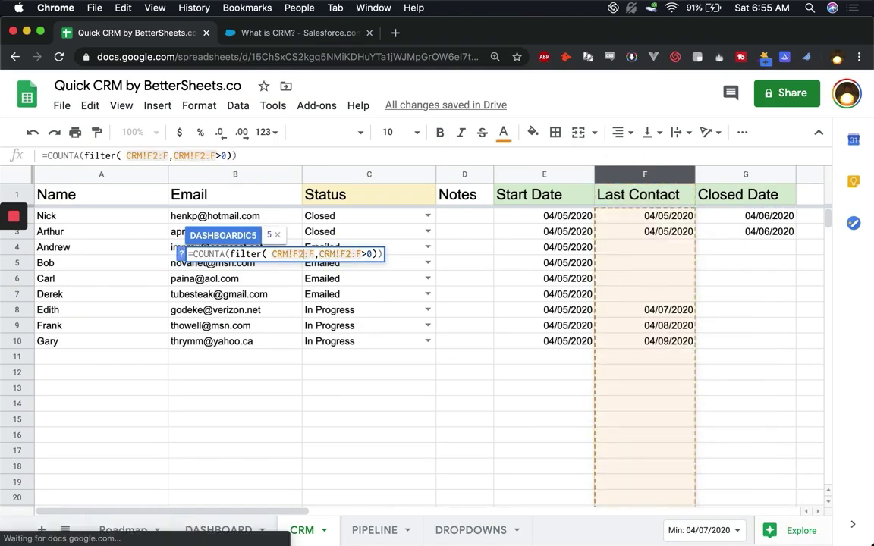
Step: Compare the Last Contact and Closed Date entries on the CRM sheet, and subtract C4 from the parenthesized In Progress formula in C5
left_click(300, 530)
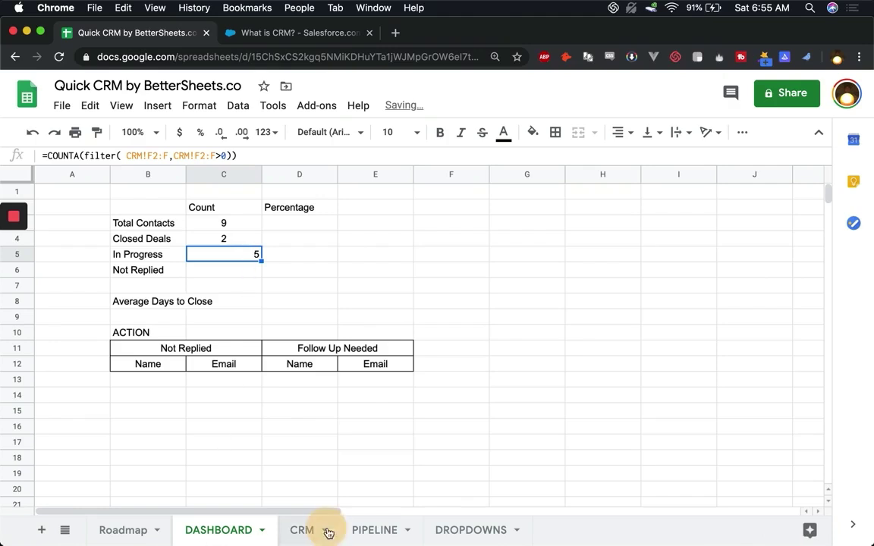
left_click_drag(666, 216, 664, 340)
left_click_drag(775, 223, 775, 237)
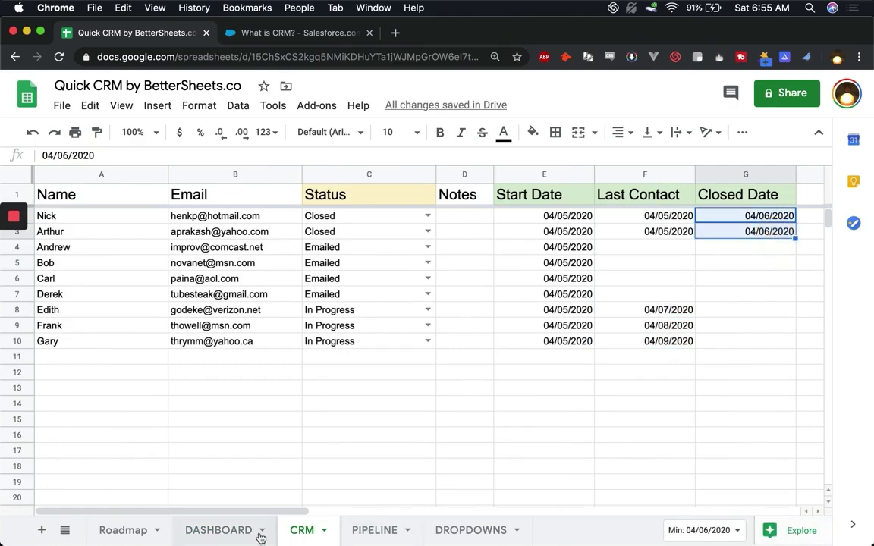
left_click(220, 529)
double_click(219, 256)
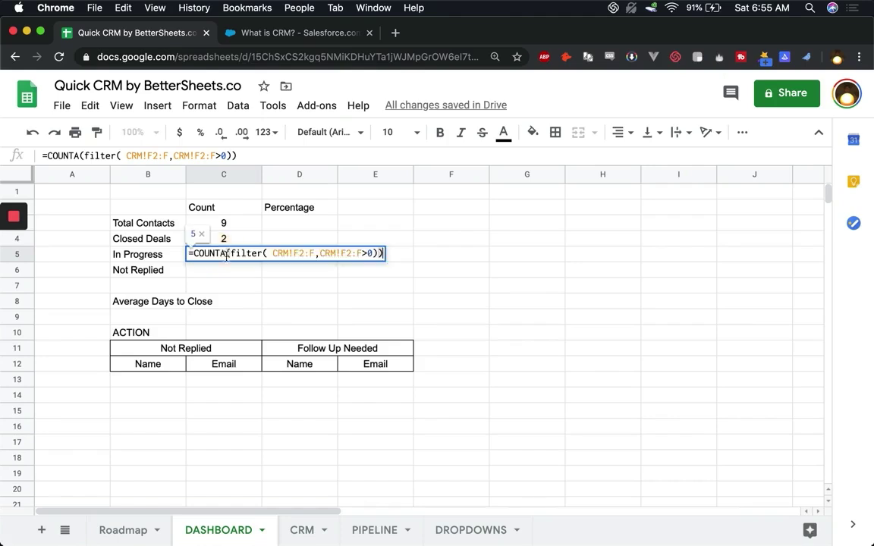
left_click(196, 252)
type("(")
key("End")
type(")-")
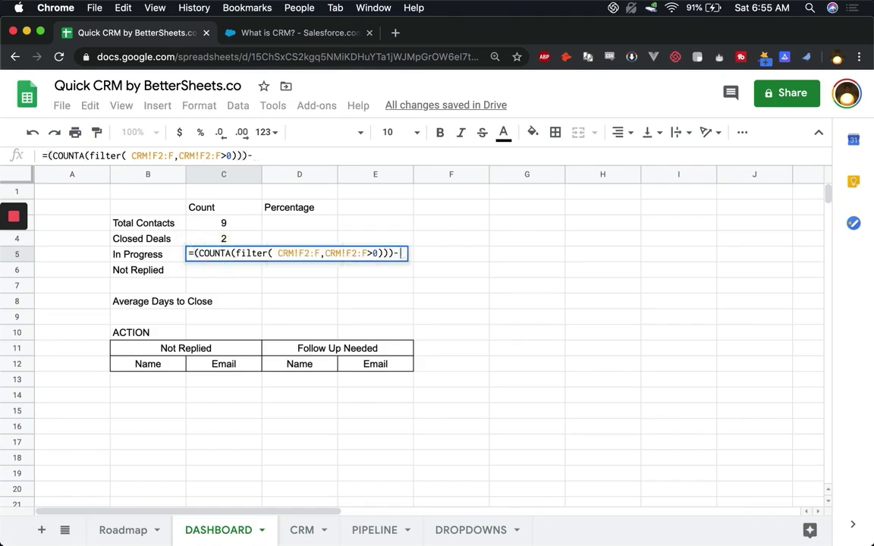
left_click(236, 239)
key("Return")
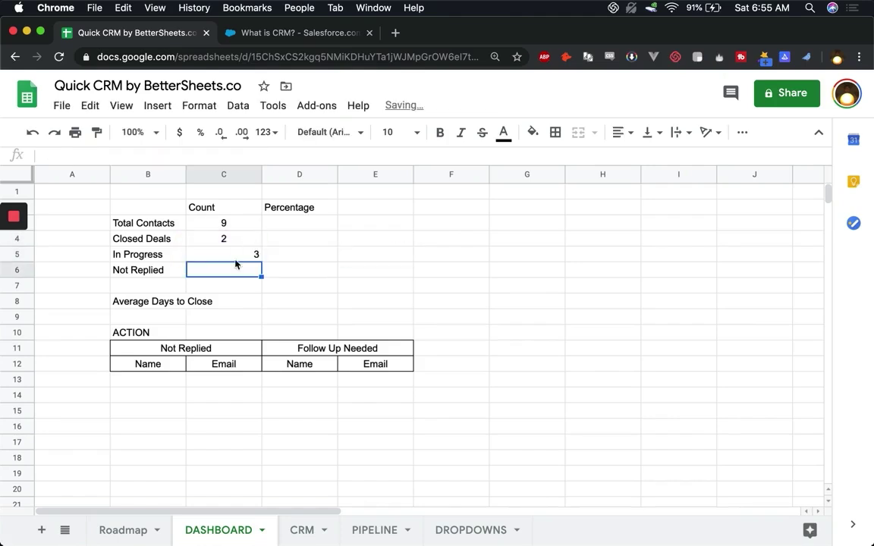
Step: Center the In Progress count in C5 horizontally and open the Not Replied count cell C6 for editing
left_click(229, 253)
key("super+shift+e")
left_click(197, 274)
double_click(231, 272)
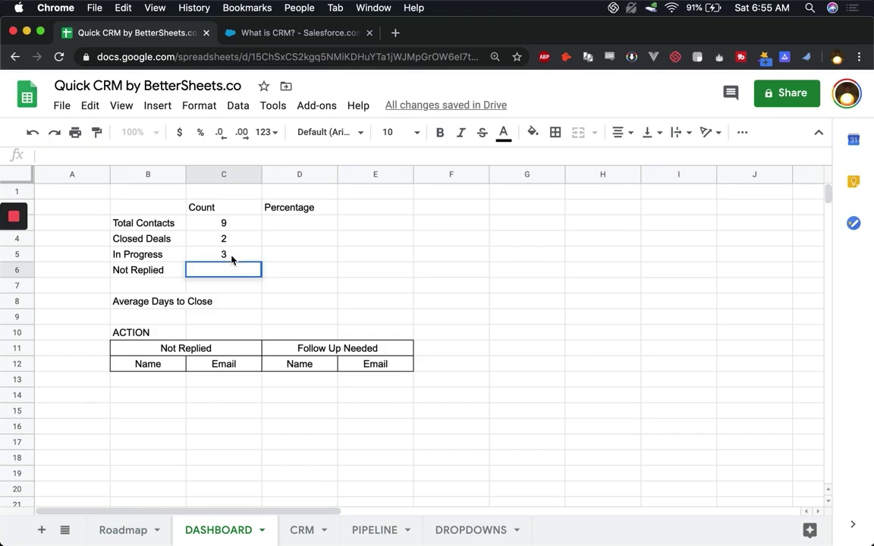
Step: Copy the In Progress formula text from C5 and paste it into cell B6 over the Not Replied label
left_click(228, 258)
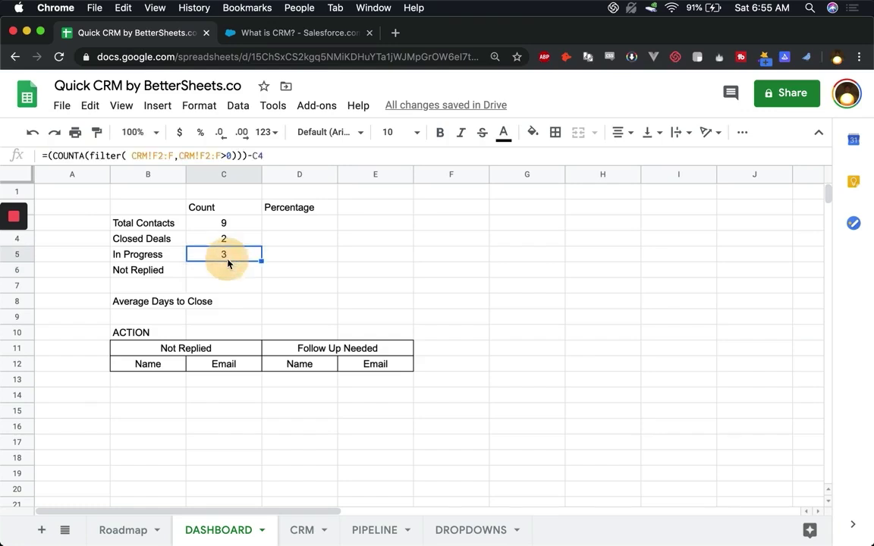
double_click(221, 256)
left_click_drag(197, 253, 474, 253)
key("super+c")
key("Escape")
double_click(148, 270)
key("super+v")
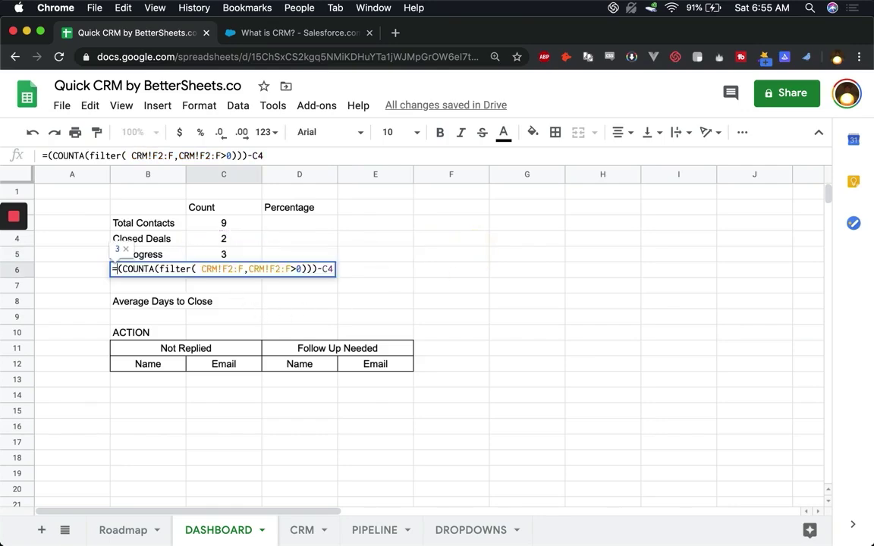
Step: Add an outer opening parenthesis to the Not Replied formula in C6 and subtract C5 after C4
left_click(115, 269)
type("(")
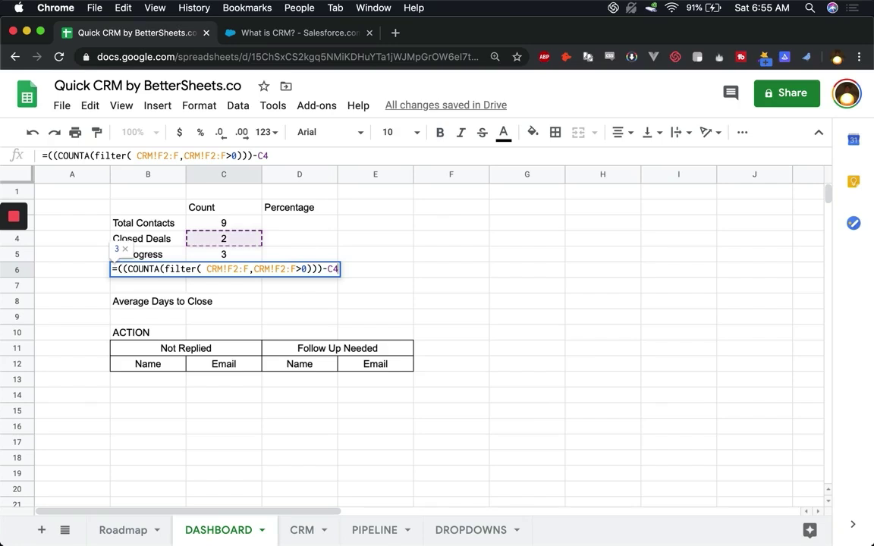
key("End")
type("-")
left_click(228, 260)
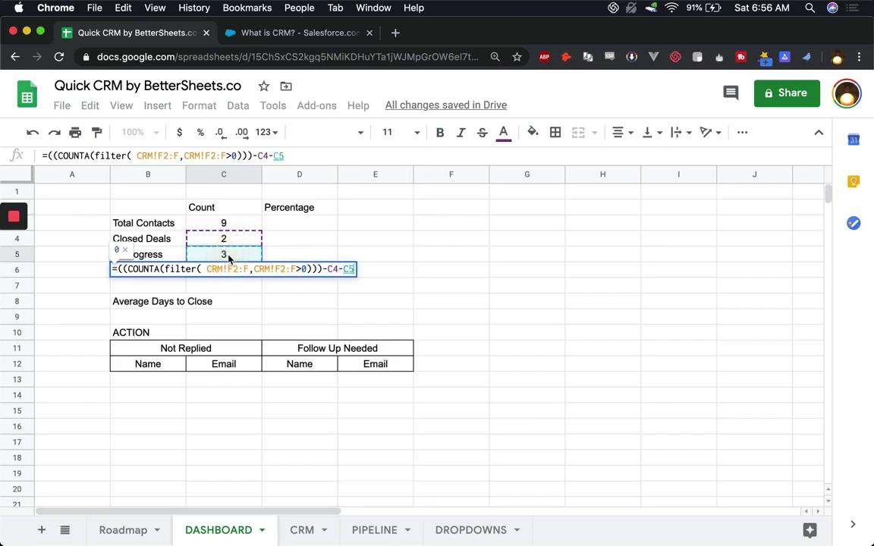
Step: Replace the first filter range in the Not Replied formula with the CRM sheet's Start Date range CRM!E2:E
left_click_drag(247, 269, 210, 271)
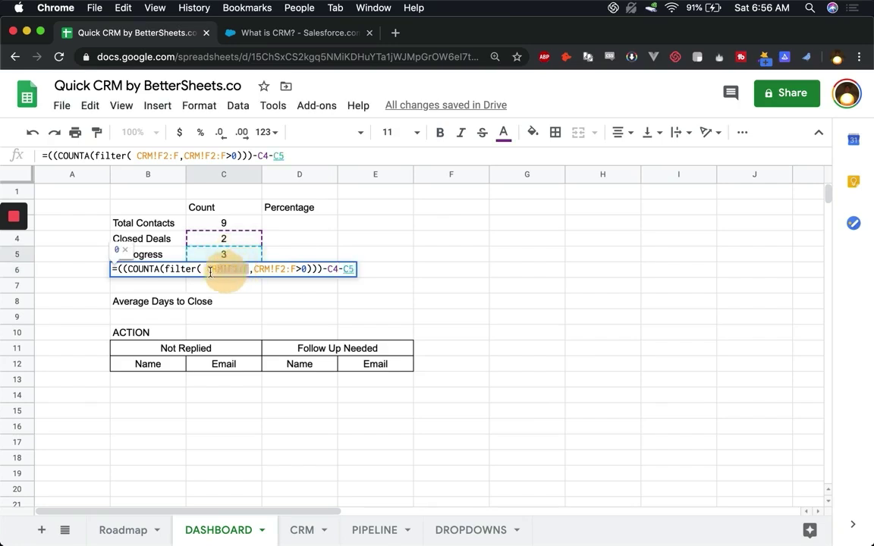
key("BackSpace")
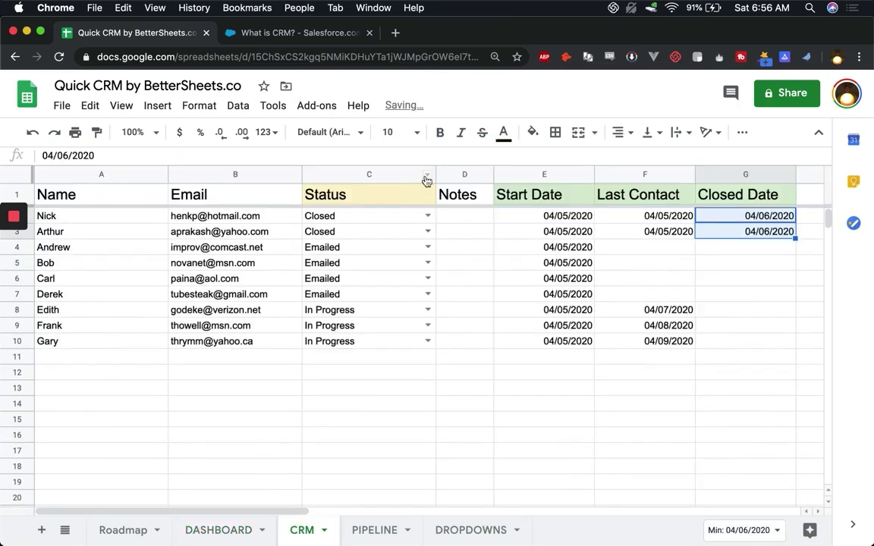
left_click(521, 174)
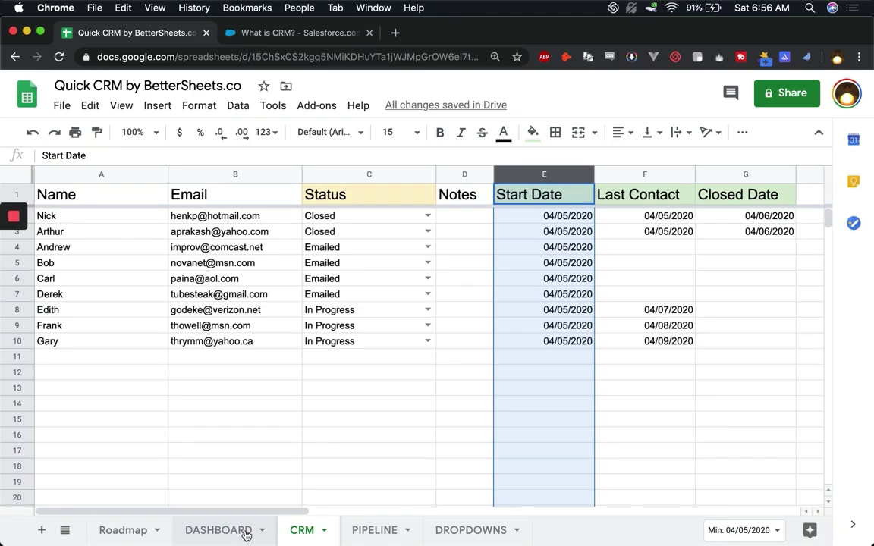
left_click(246, 534)
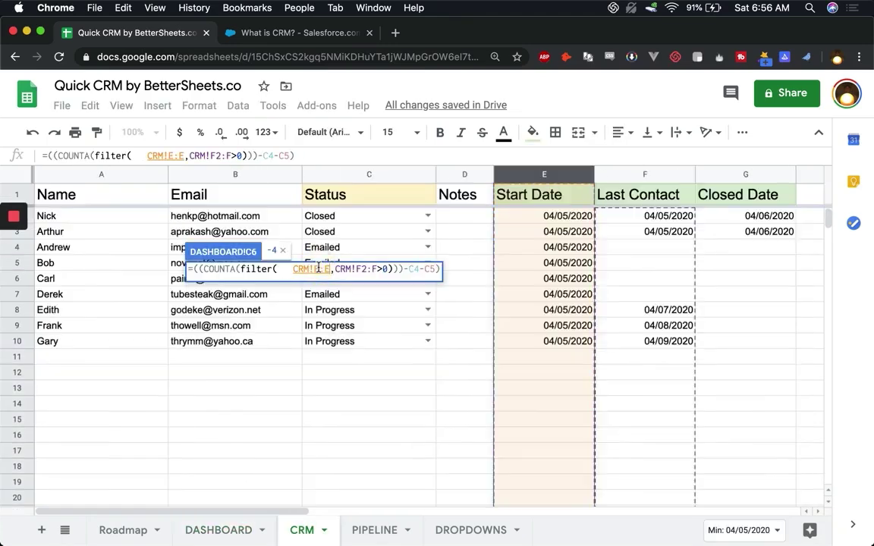
left_click(319, 267)
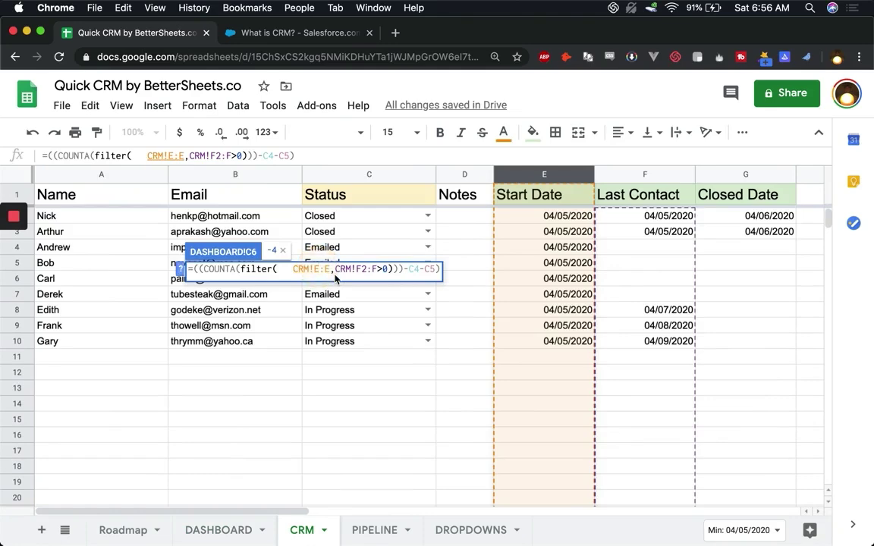
type("2")
Step: Change the filter condition range in the Not Replied formula to CRM!E2:E and enter the formula
left_click(365, 269)
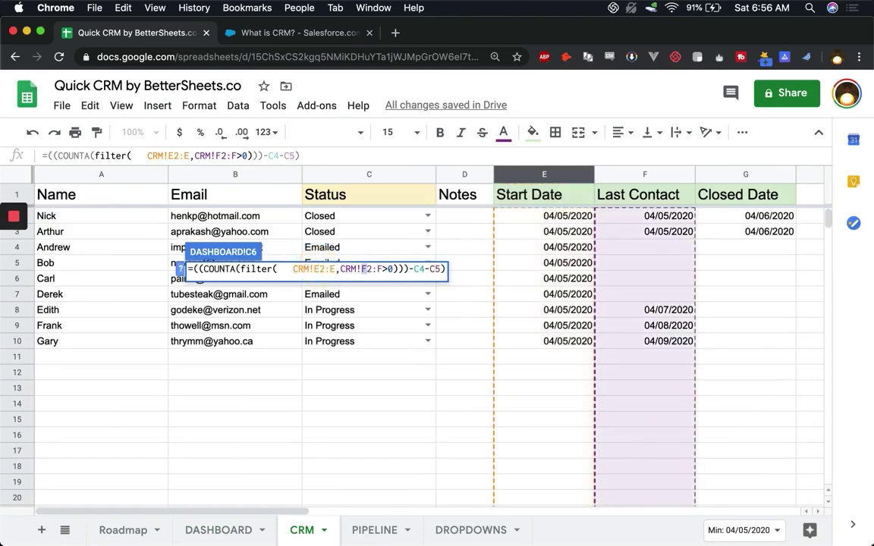
key("BackSpace")
type("E")
key("Delete")
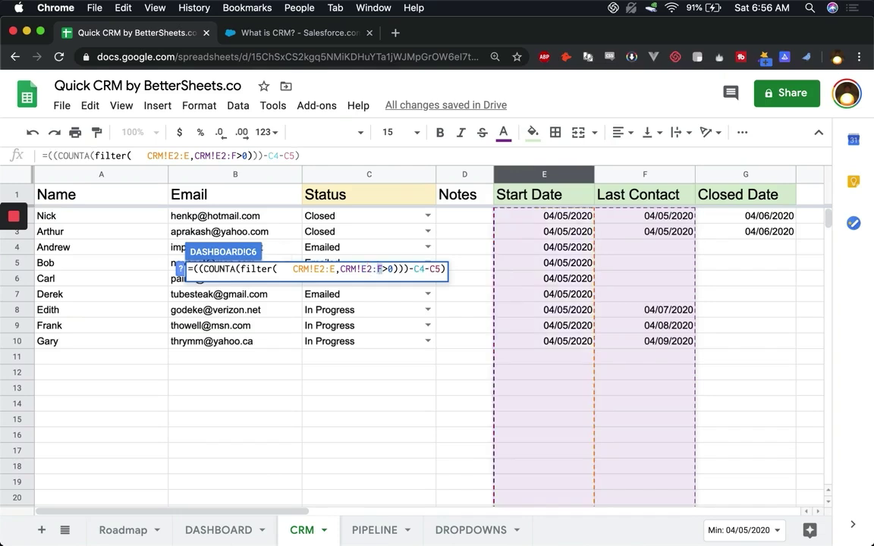
type("E")
key("Return")
Step: Check the Closed Deals, In Progress and Not Replied counts against the Start Date, Last Contact and Closed Date entries on the CRM sheet
left_click(224, 254)
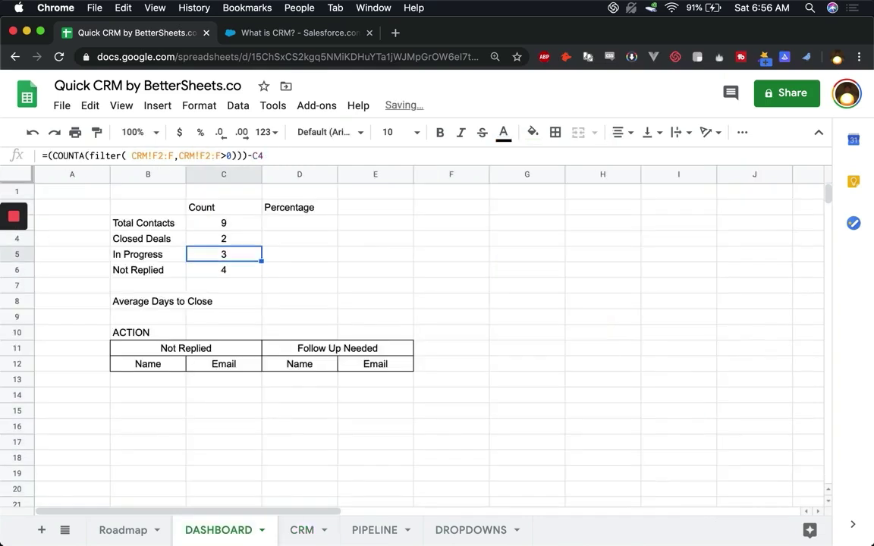
left_click_drag(227, 238, 235, 273)
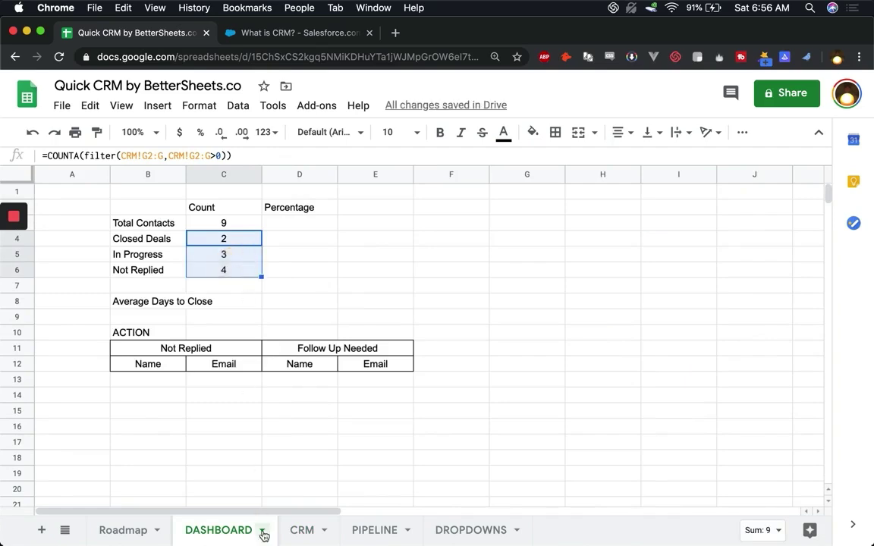
left_click(301, 530)
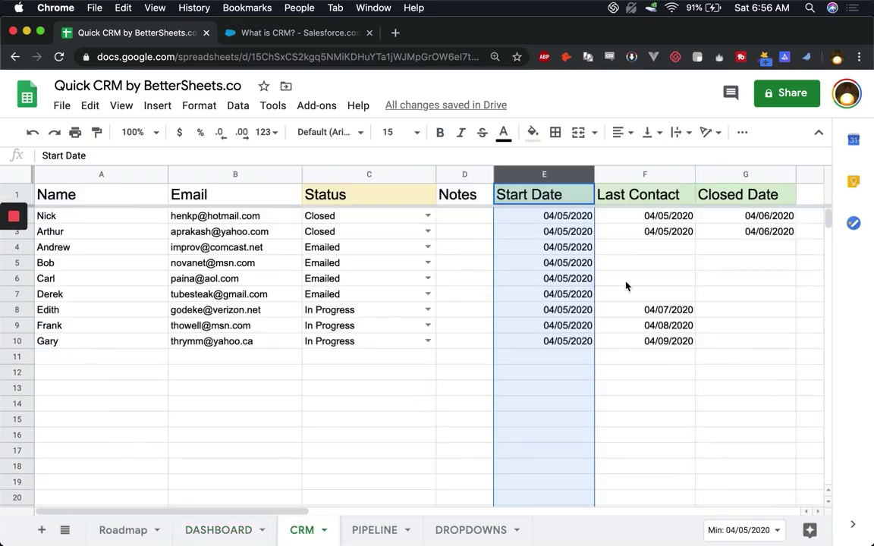
left_click(565, 217)
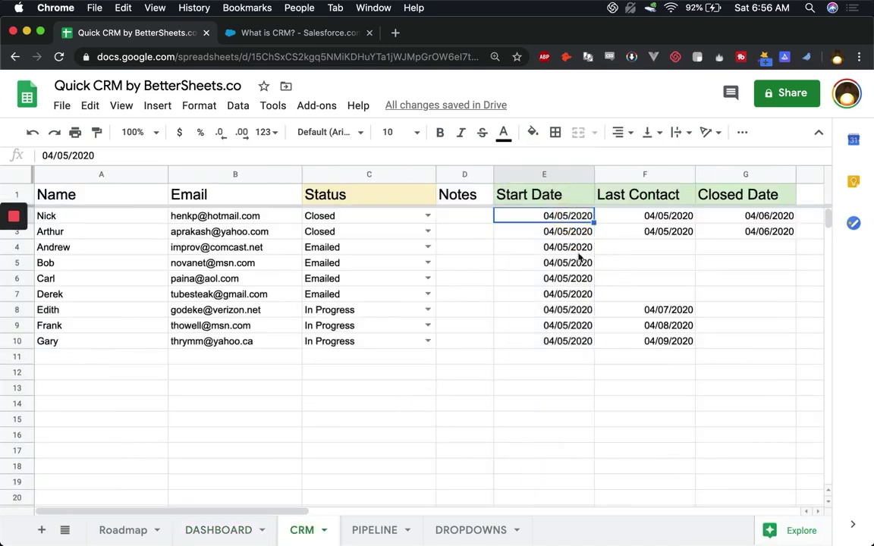
left_click(590, 244)
left_click_drag(585, 248, 582, 302)
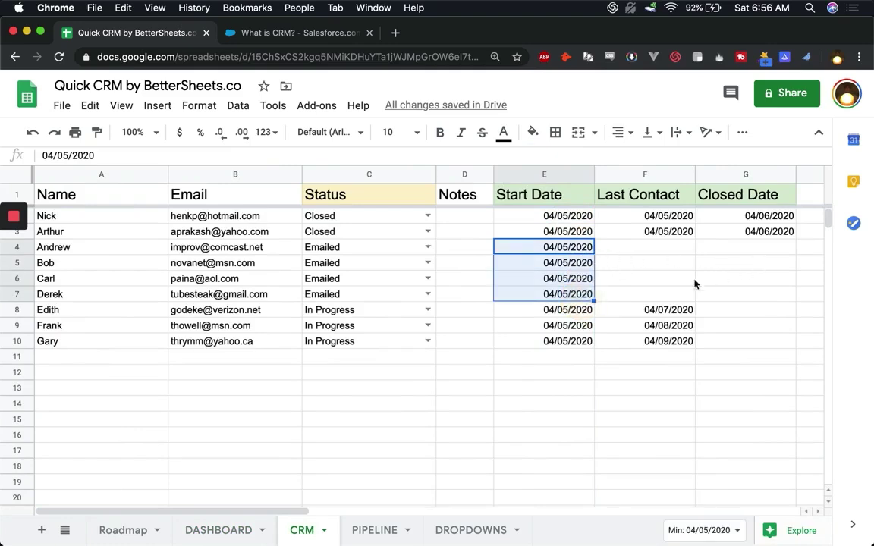
left_click(670, 221)
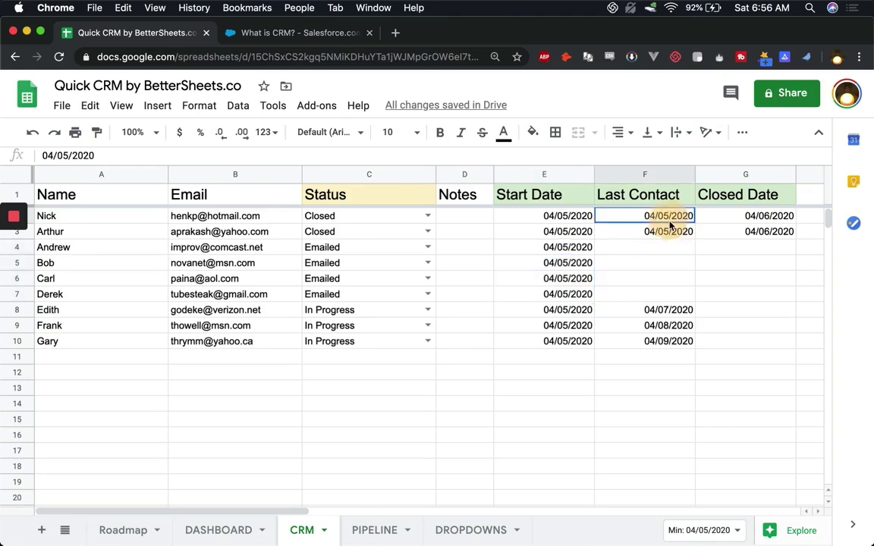
left_click_drag(668, 314, 662, 341)
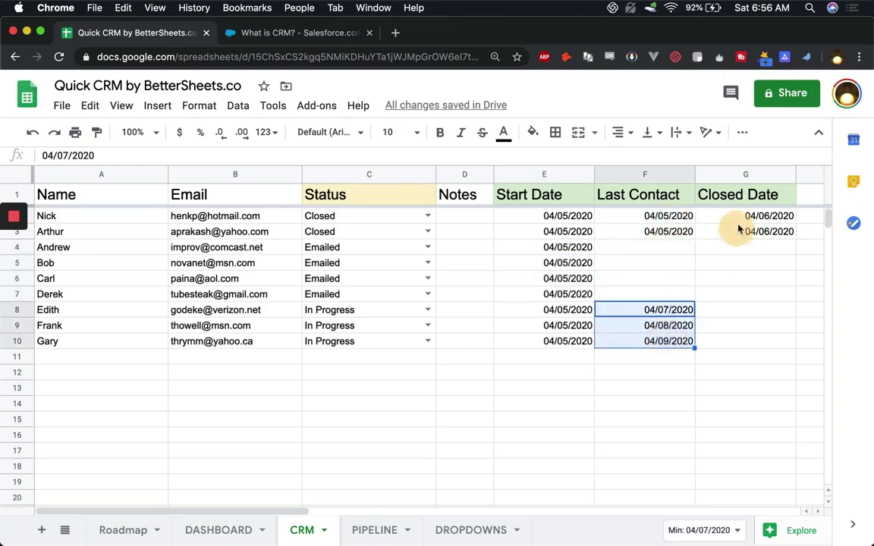
left_click_drag(725, 220, 728, 232)
left_click(234, 523)
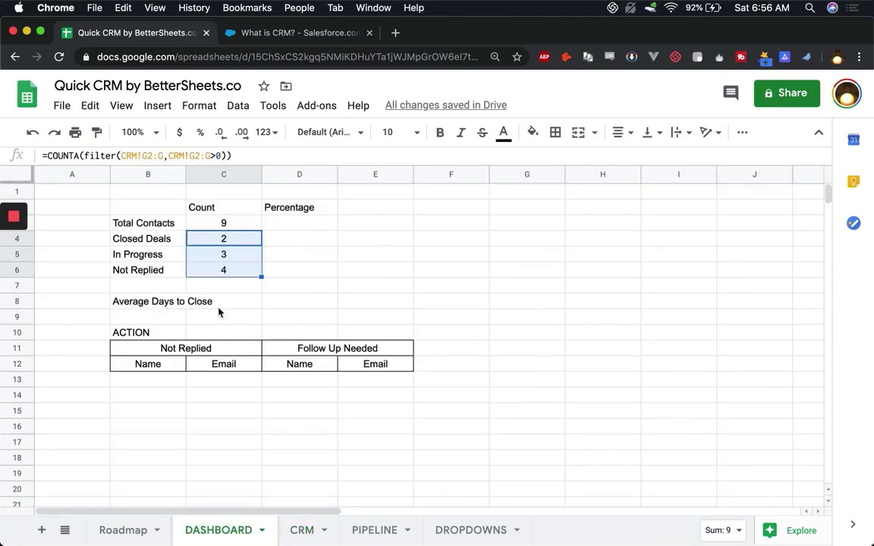
left_click(227, 254)
left_click(234, 245)
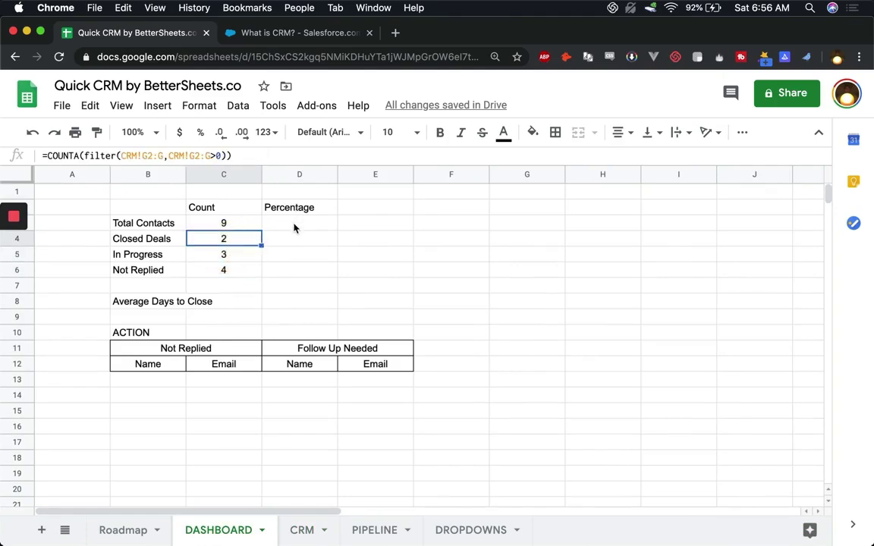
Step: Enter the formula =C4/C3 in D4 for the Closed Deals percentage of total contacts
left_click(295, 223)
left_click(220, 224)
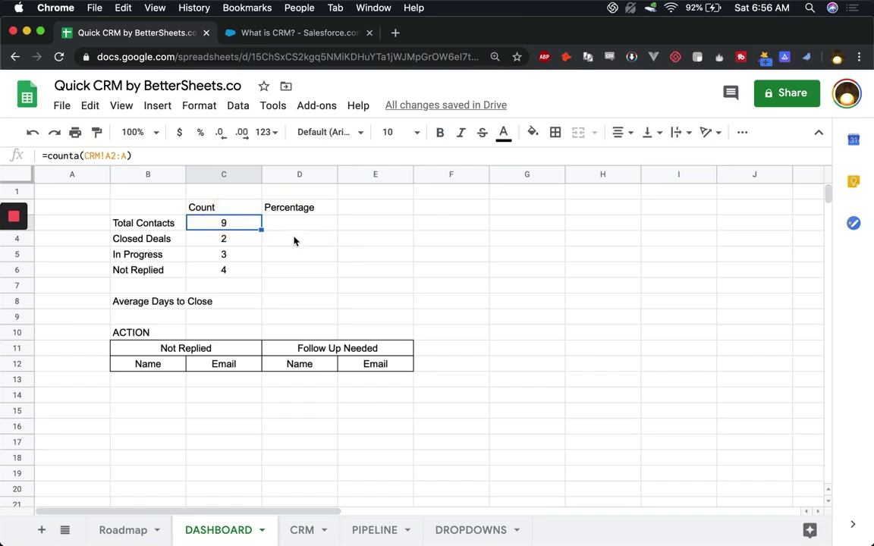
left_click(292, 238)
type("=")
left_click(230, 237)
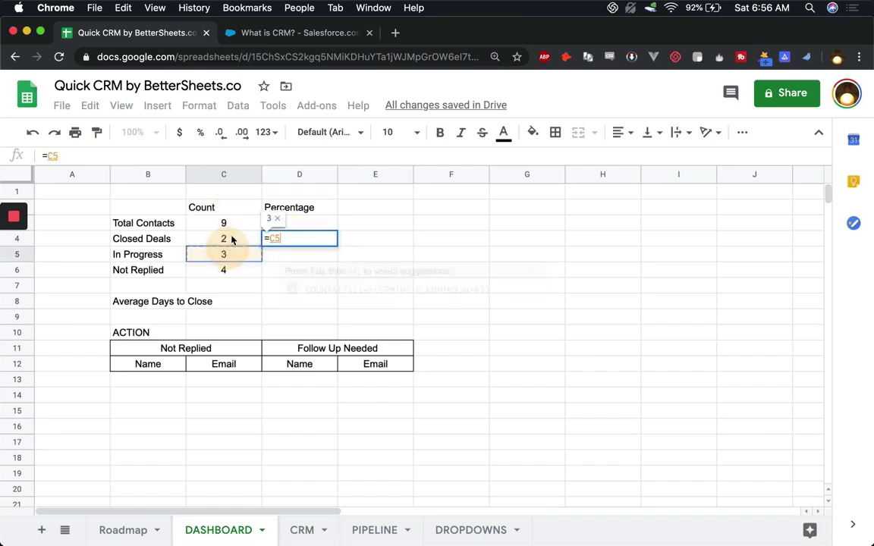
type("/")
left_click(224, 223)
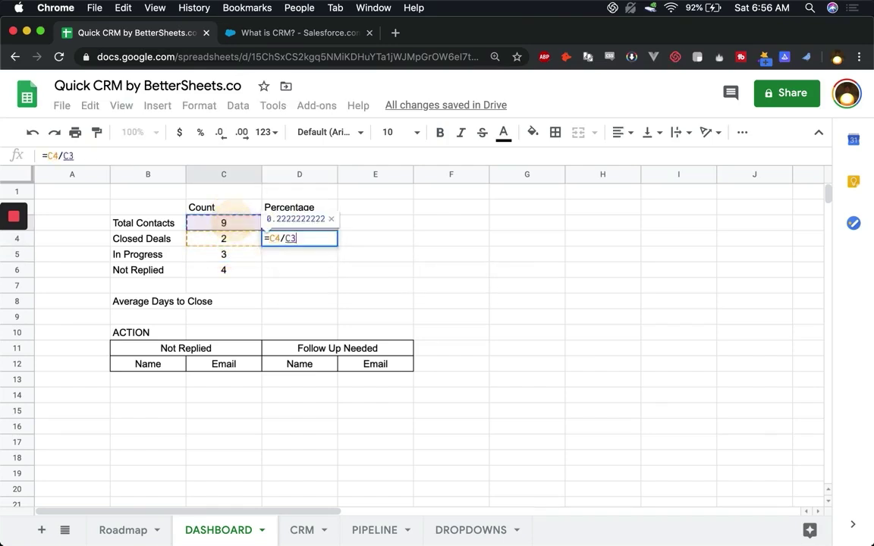
key("Return")
Step: Format the Closed Deals percentage in D4 as a percent with no decimal places and copy the cell
left_click(178, 135)
left_click(199, 133)
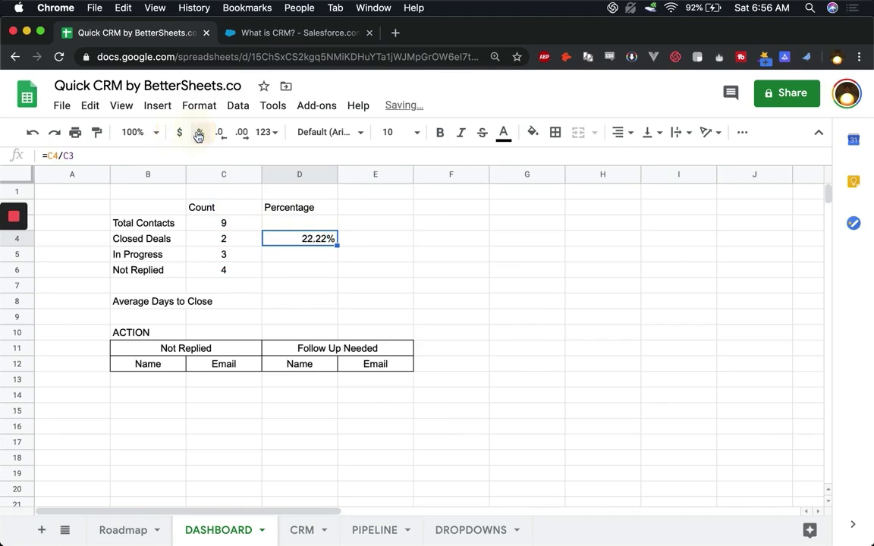
key("super+c")
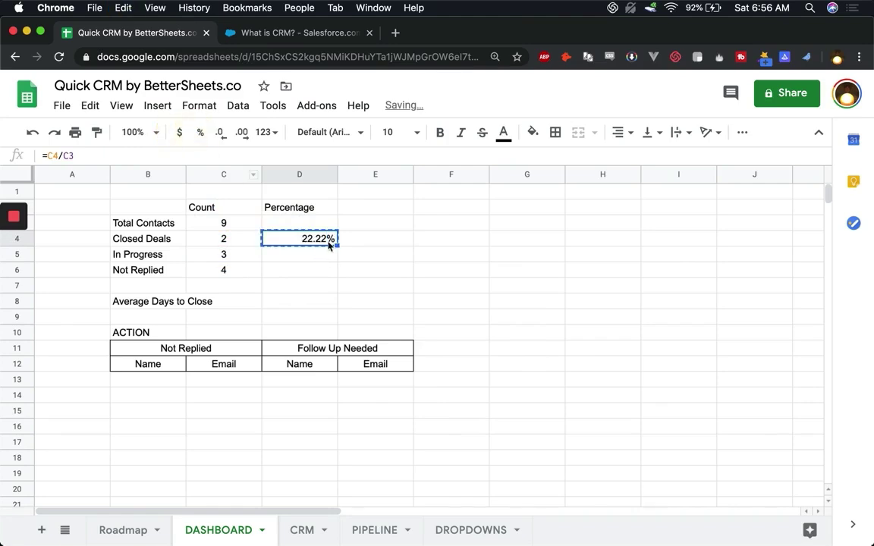
left_click(221, 133)
left_click(221, 132)
key("super+c")
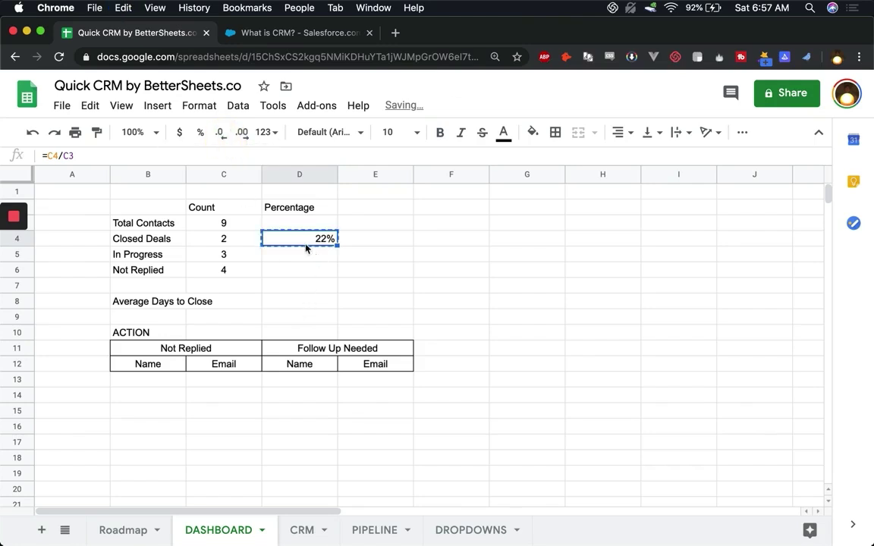
Step: Lock the total's row in D4 so the formula reads =C4/C$3, and copy it into D5 and D6
left_click(65, 155)
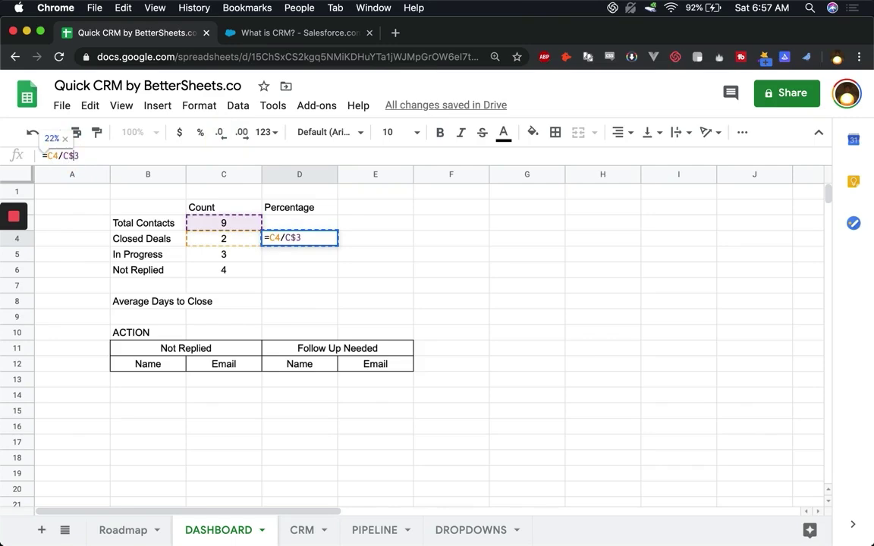
key("Return")
key("Up")
key("super+c")
key("Down")
key("super+v")
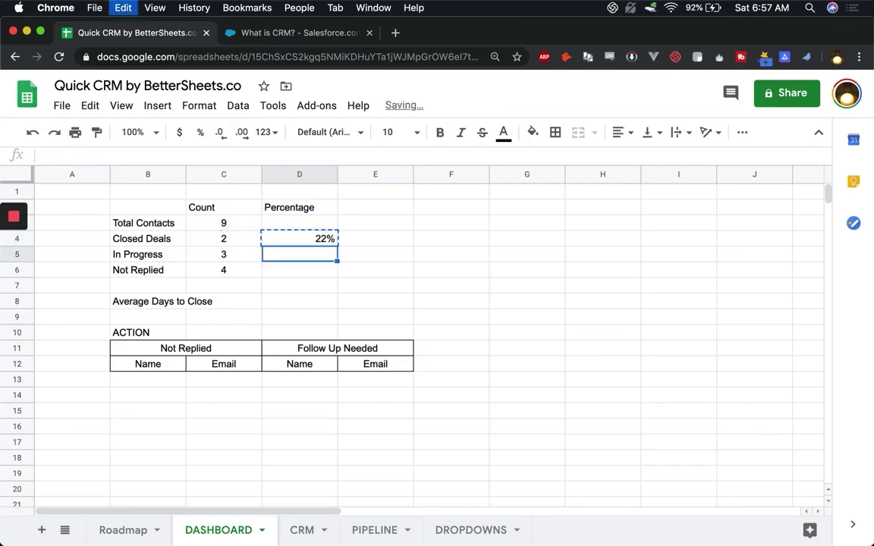
key("Down")
key("super+v")
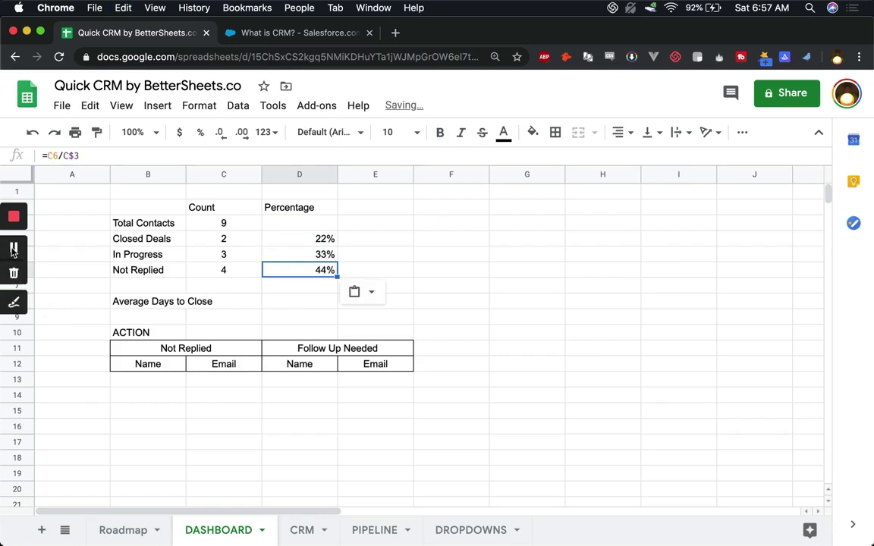
Step: Center the percentages in D4:D6 horizontally
left_click(12, 248)
left_click(306, 238)
left_click_drag(318, 272, 310, 244)
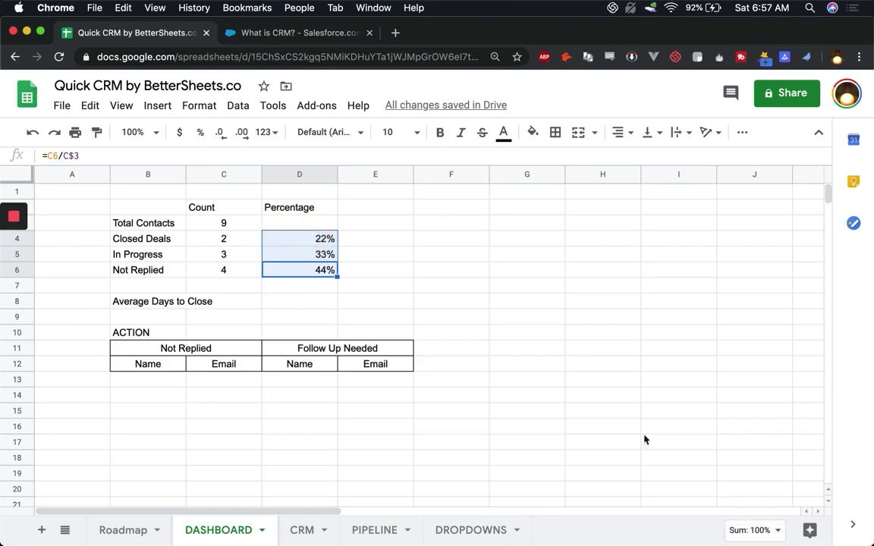
left_click(624, 132)
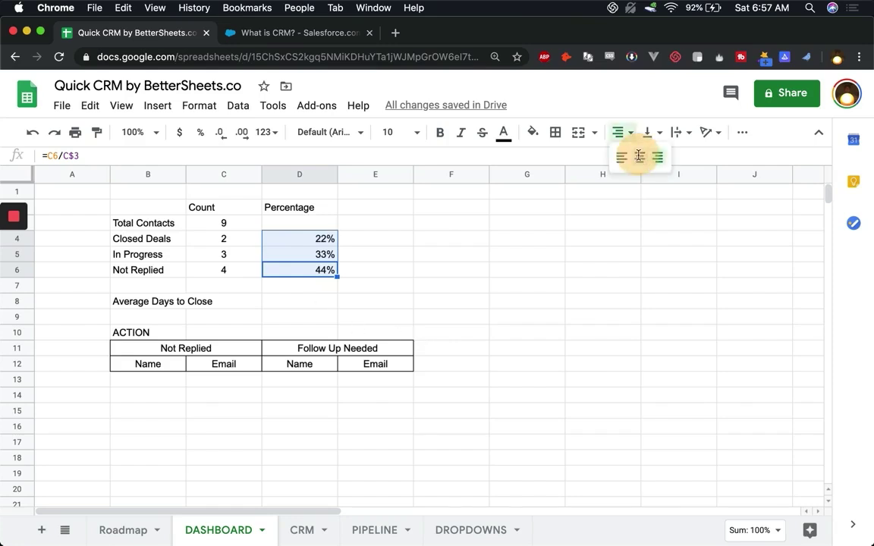
left_click(652, 154)
mouse_move(14, 220)
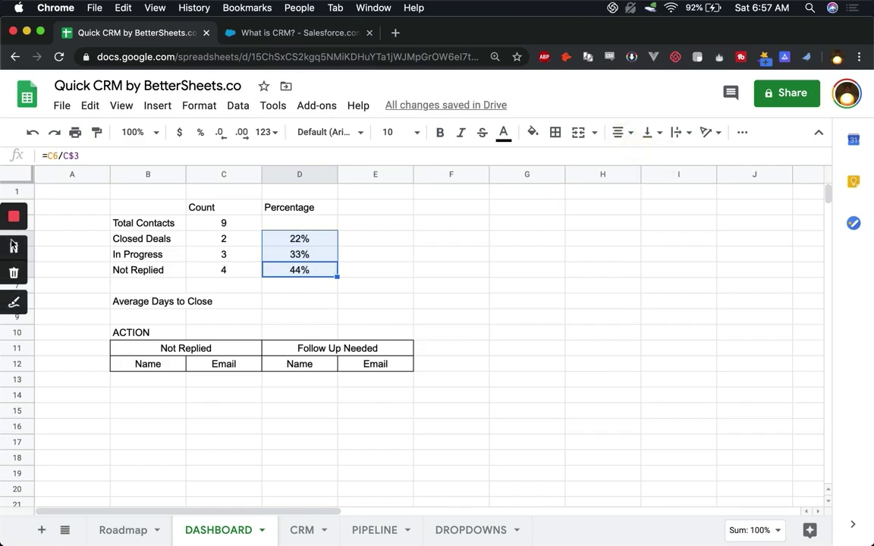
left_click(14, 247)
Step: Review the Roadmap checklist and the Last Contact dates of the in-progress contacts on the CRM sheet
left_click(145, 392)
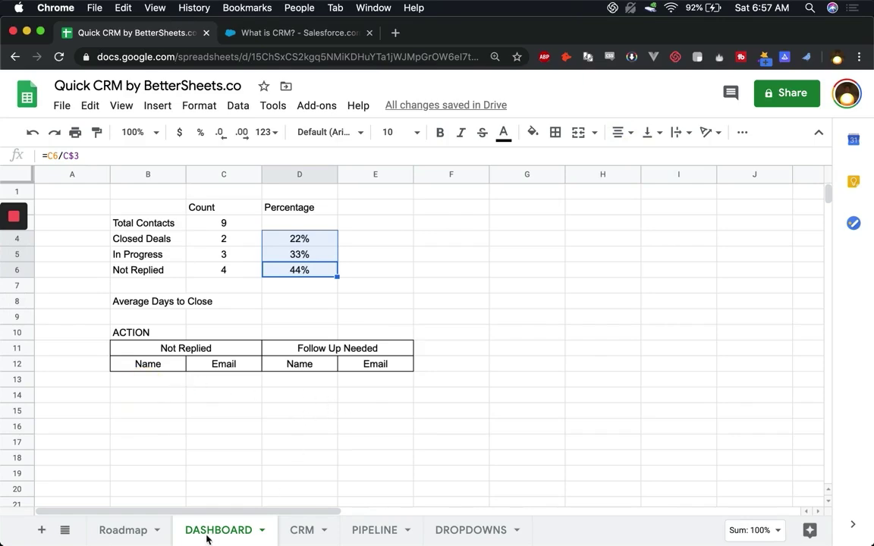
left_click(152, 530)
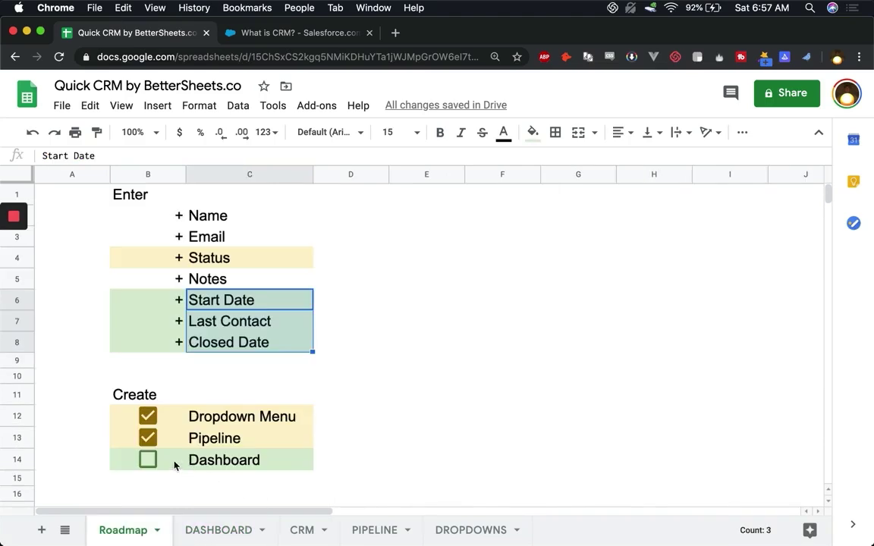
left_click(217, 529)
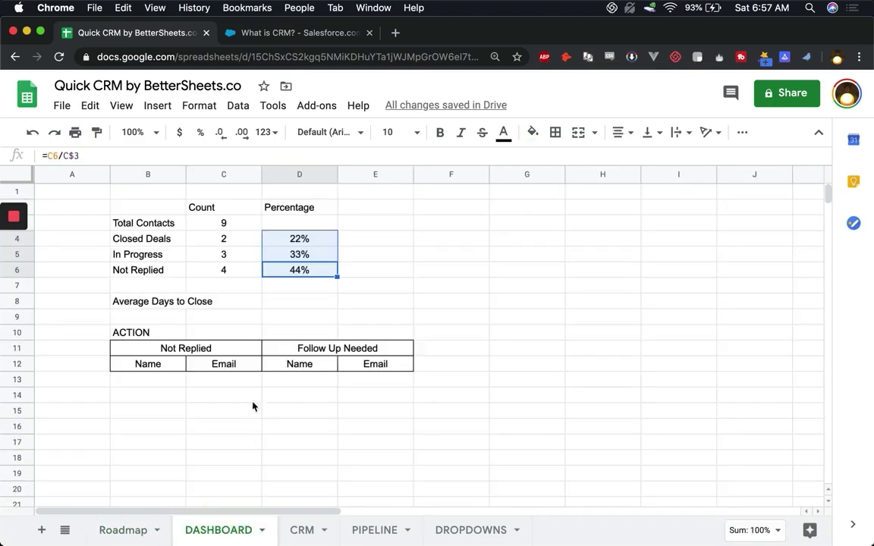
left_click(151, 381)
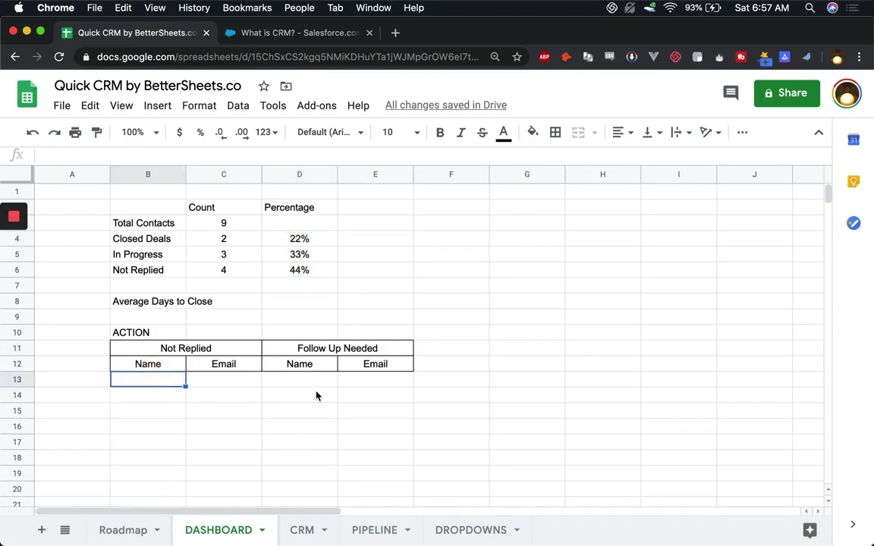
left_click(304, 534)
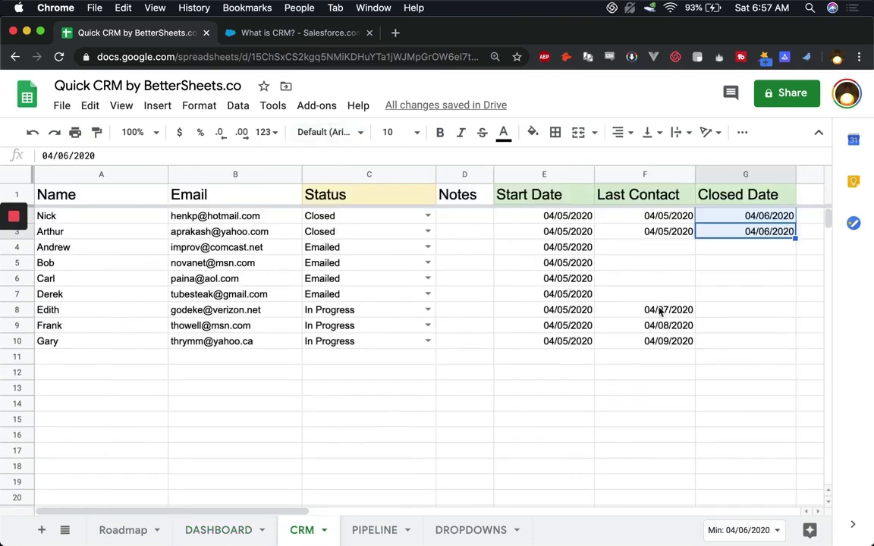
left_click_drag(669, 310, 666, 362)
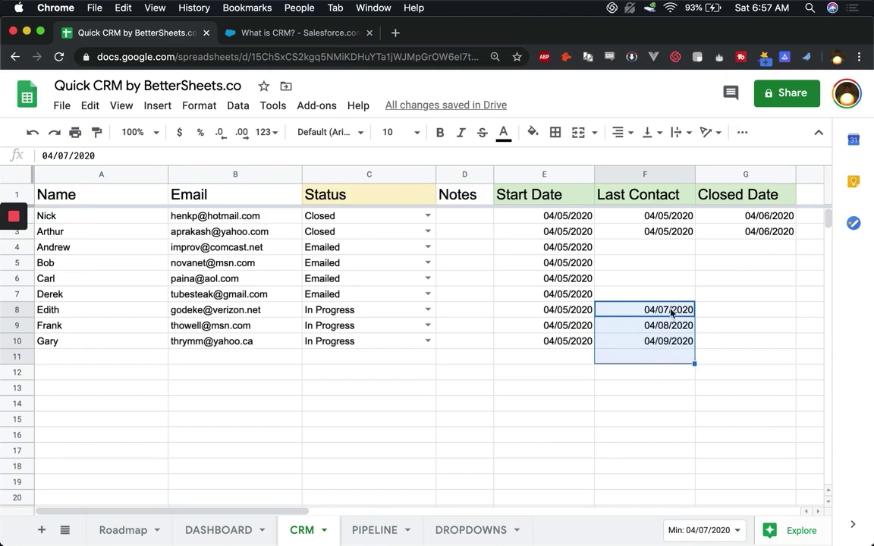
left_click(223, 530)
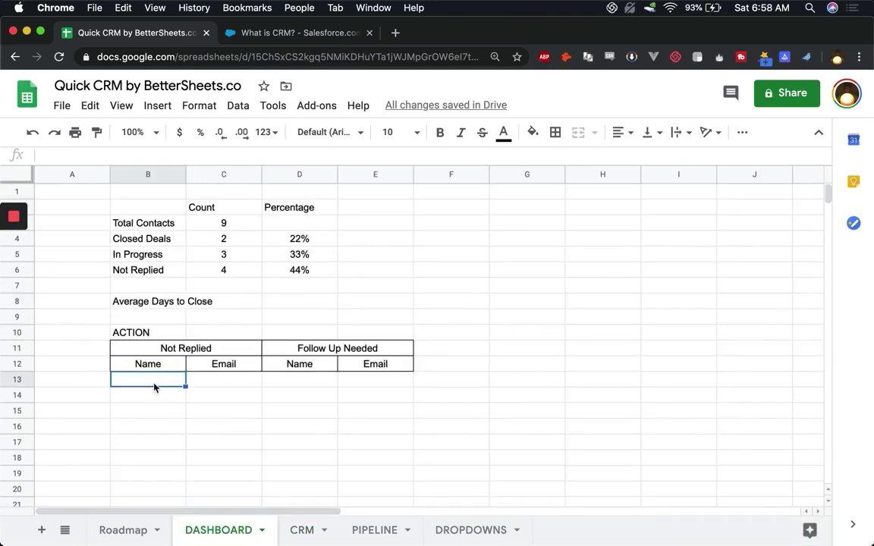
Step: Enter =filter(CRM!A:B,CRM!C:C="Emailed") in B13 of the DASHBOARD to list the contacts who have not replied
type("=filter(")
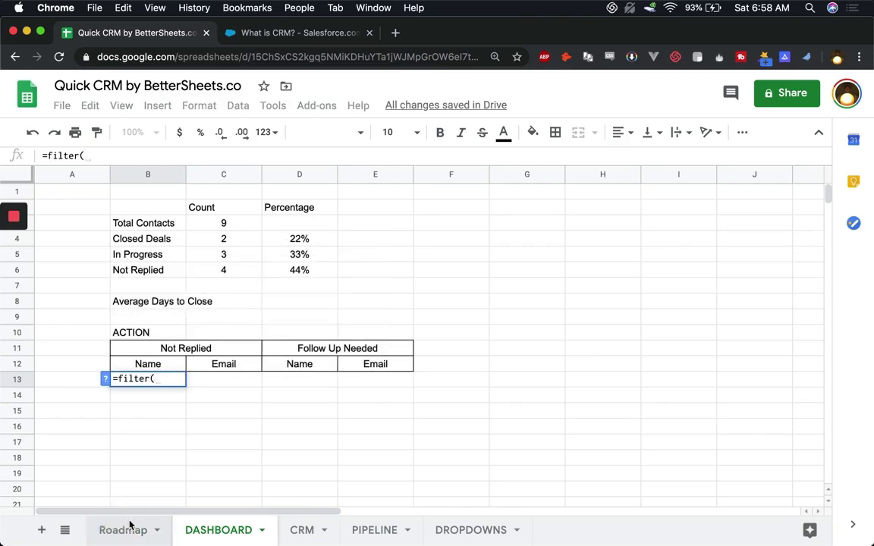
left_click(302, 530)
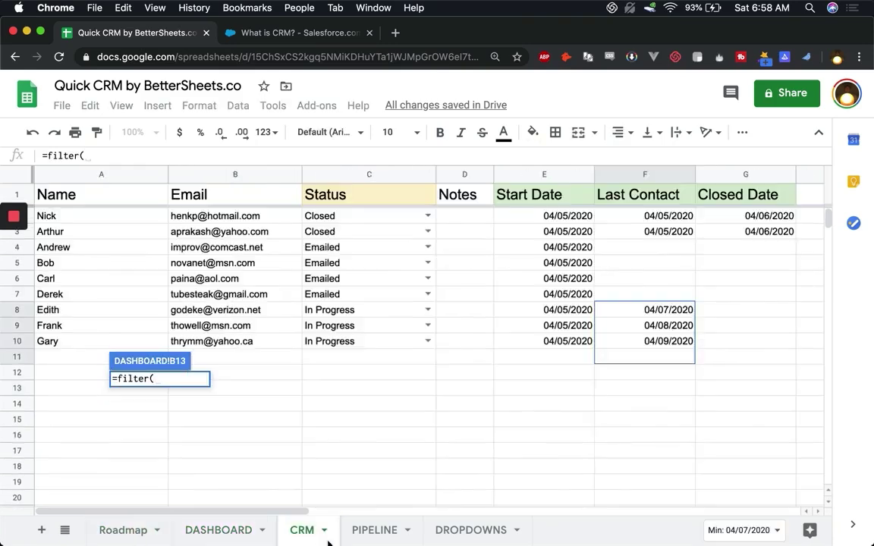
left_click_drag(149, 175, 204, 173)
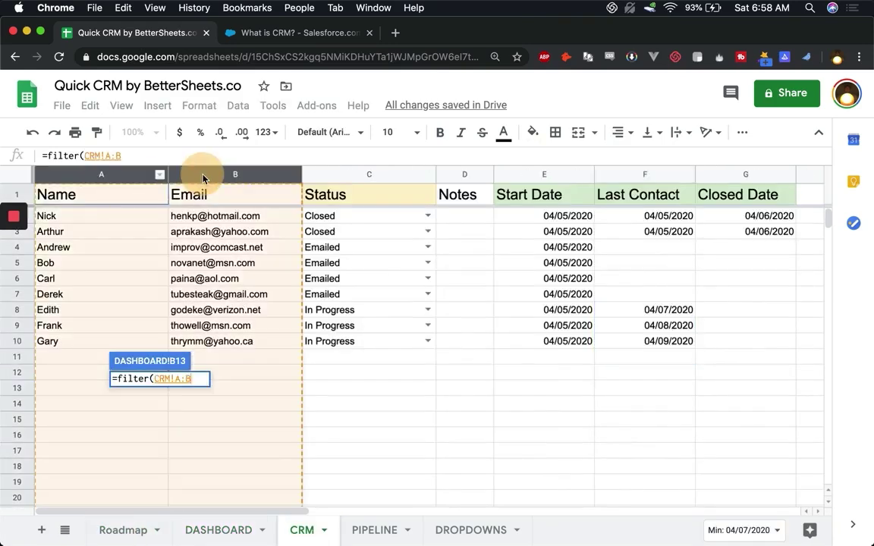
type(",")
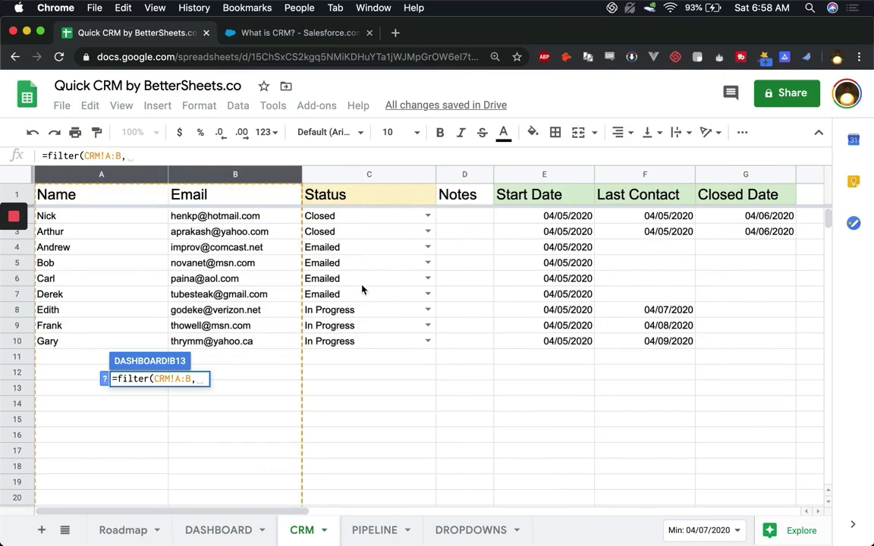
type("CR")
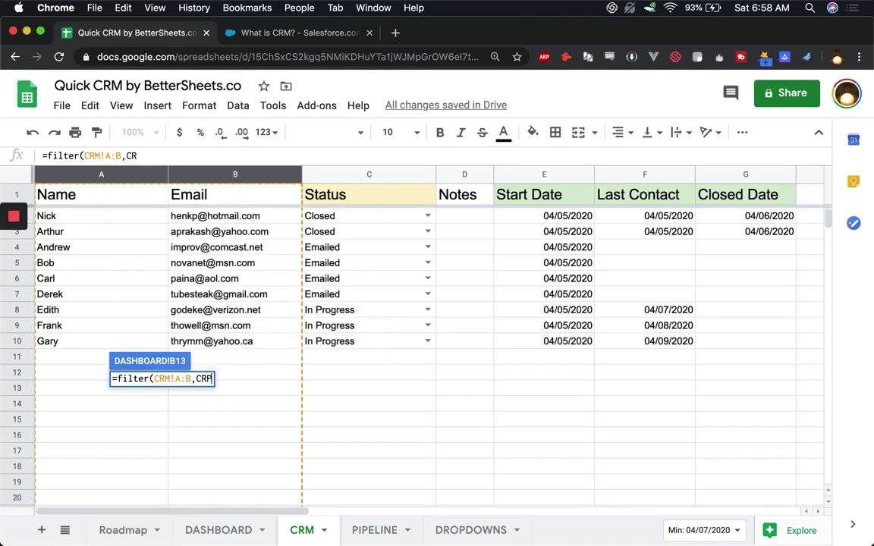
type("M!C:C")
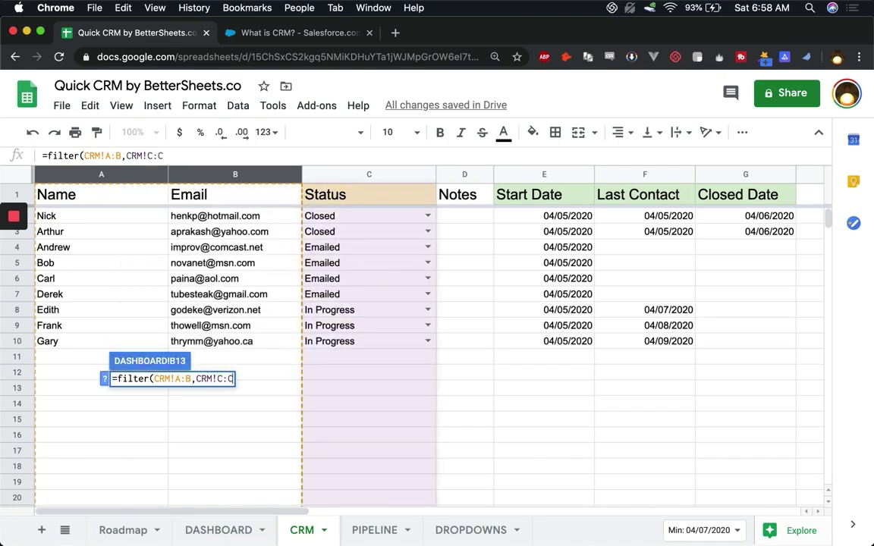
type("=\"Emailed\")")
key("Return")
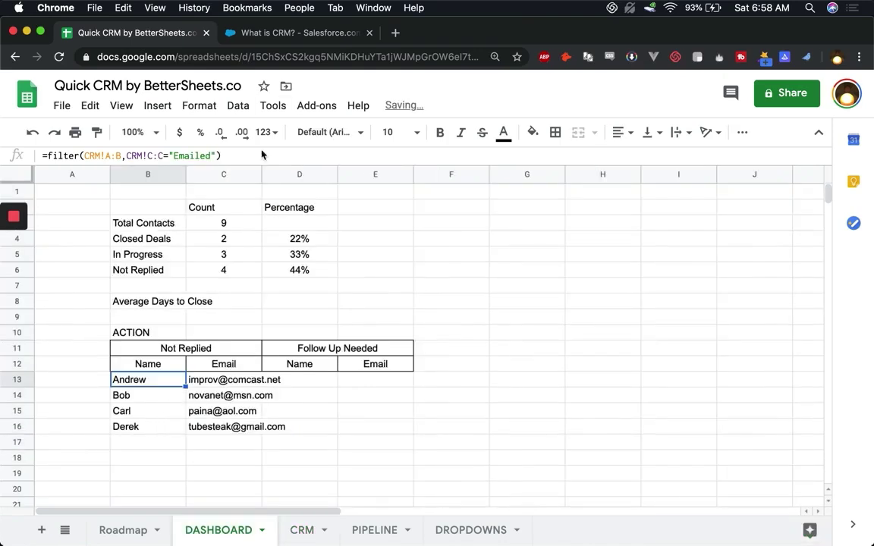
Step: Widen columns B through E on the DASHBOARD so the email addresses fit inside their columns
left_click_drag(185, 175, 215, 175)
left_click(470, 175)
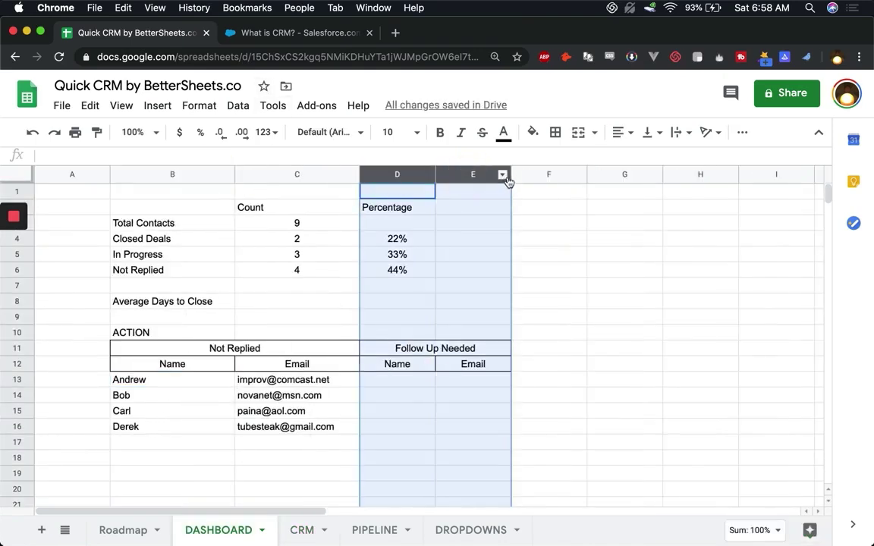
left_click_drag(510, 175, 559, 177)
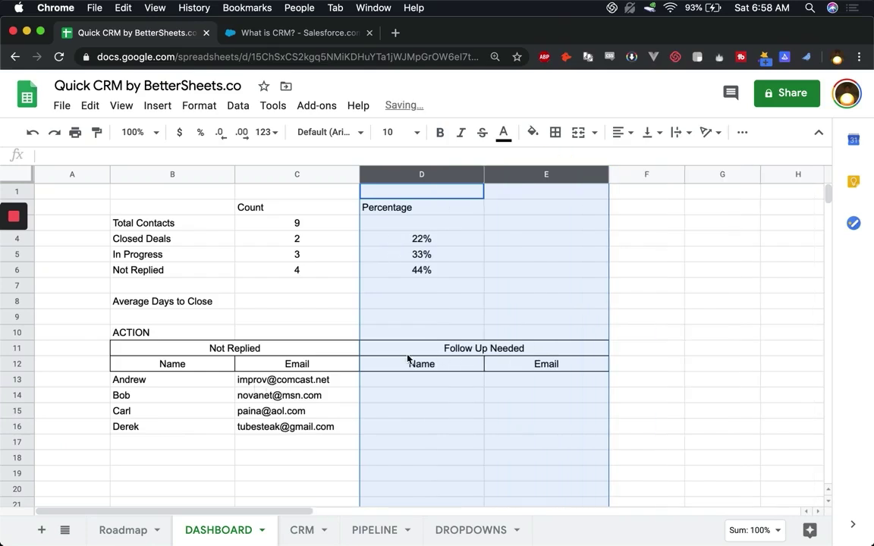
left_click(170, 260)
Step: Copy the filter formula from B13 into D13 under Follow Up Needed and change its status criterion to "In Progress"
double_click(136, 379)
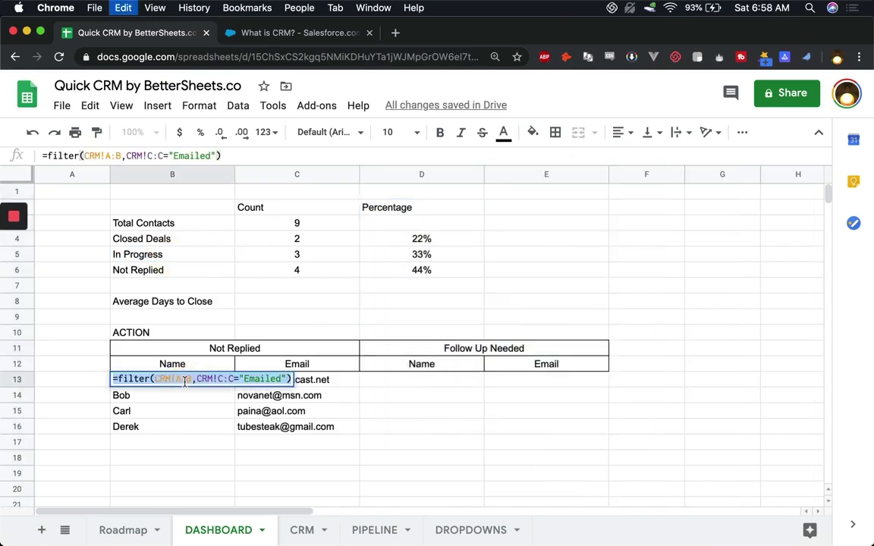
left_click(434, 390)
double_click(443, 381)
key("super+v")
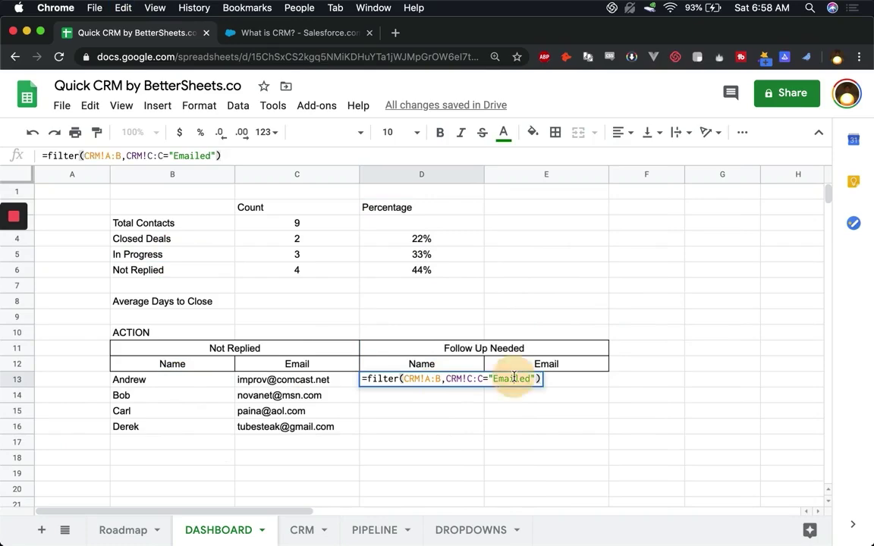
double_click(515, 377)
type("\"In Progress")
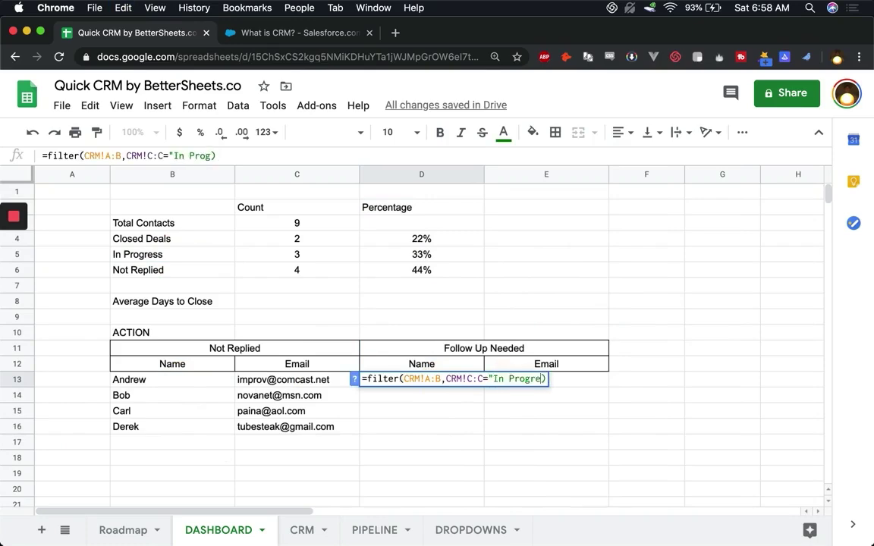
key("Return")
left_click(546, 398)
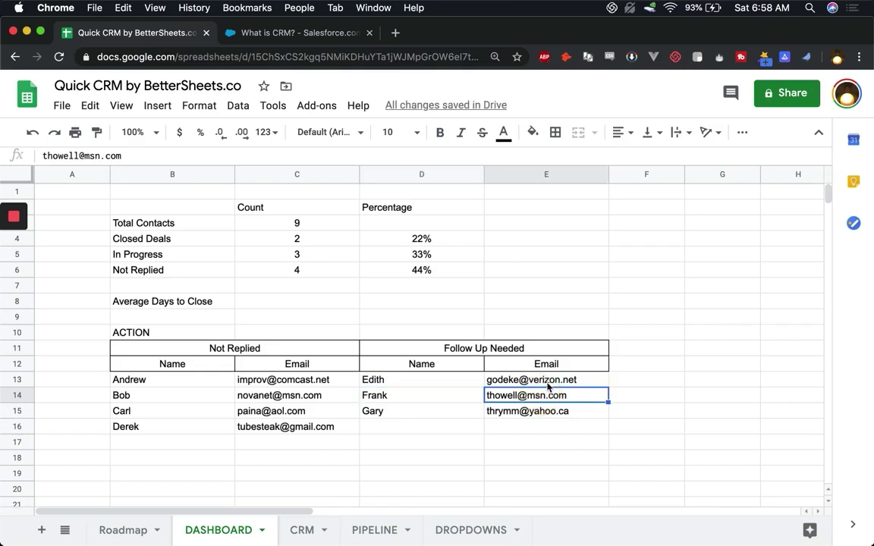
left_click(548, 383)
left_click(546, 416, "shift")
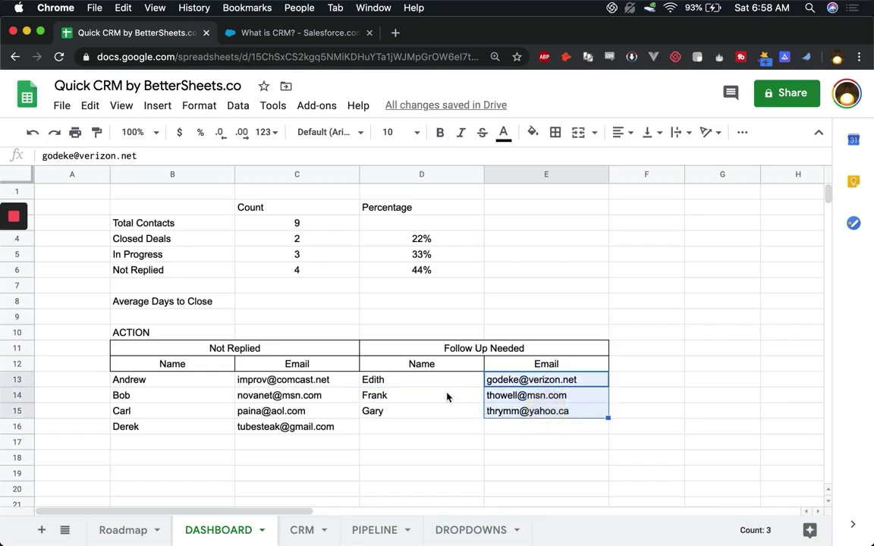
Step: Move row 10 of the CRM sheet up to row 8 and check the order of the Follow Up Needed list
left_click(295, 537)
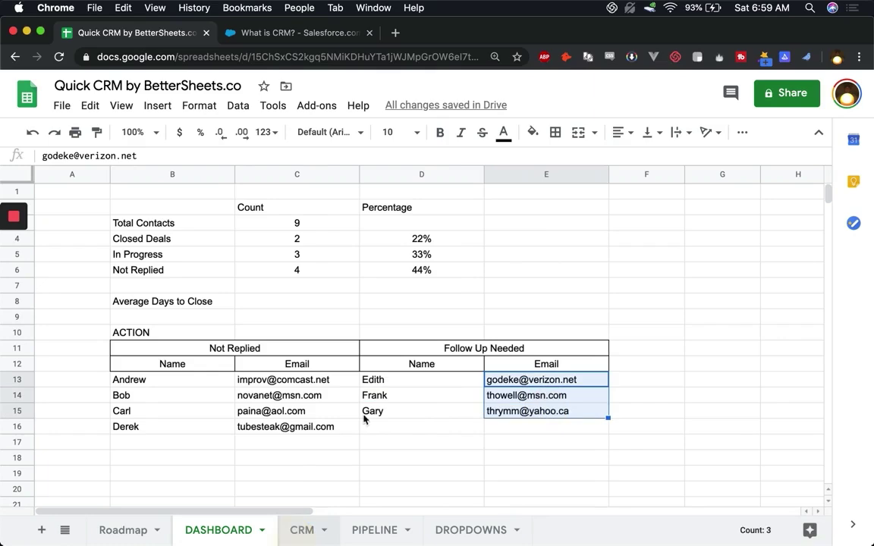
left_click(671, 309)
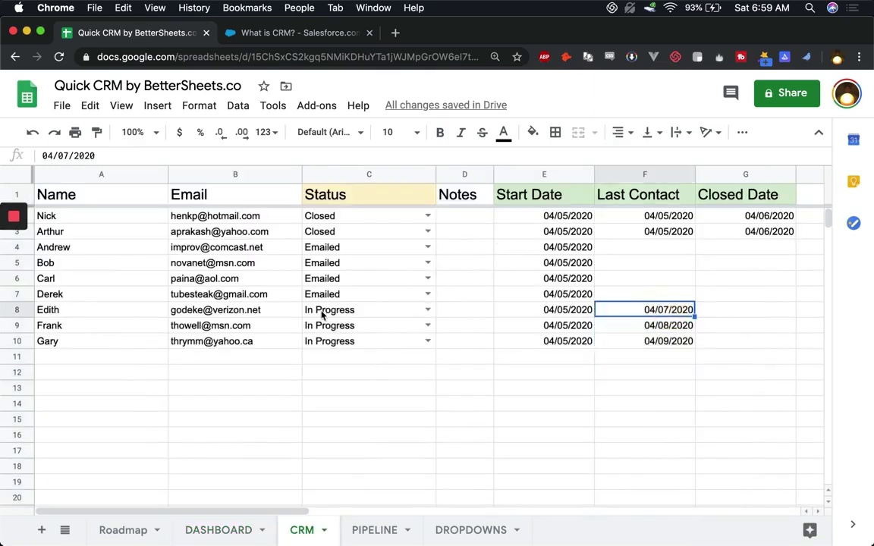
left_click(289, 311)
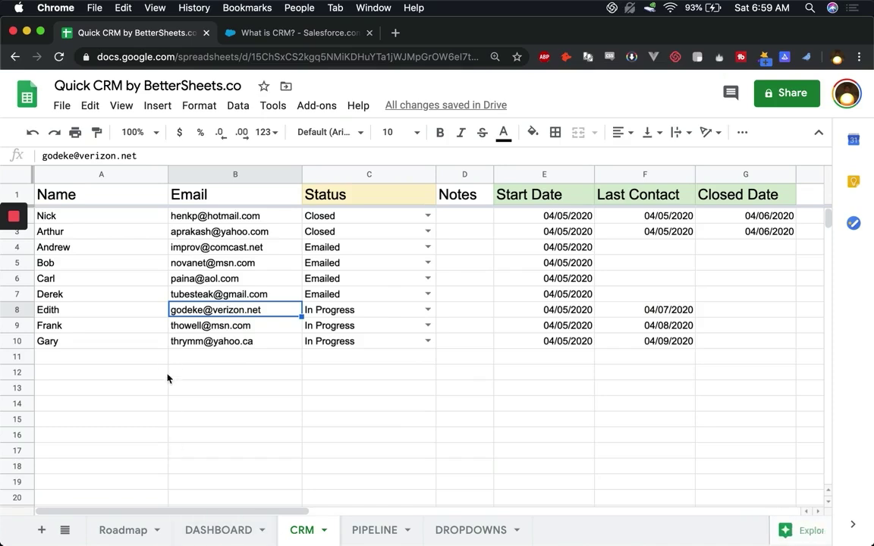
left_click(17, 340)
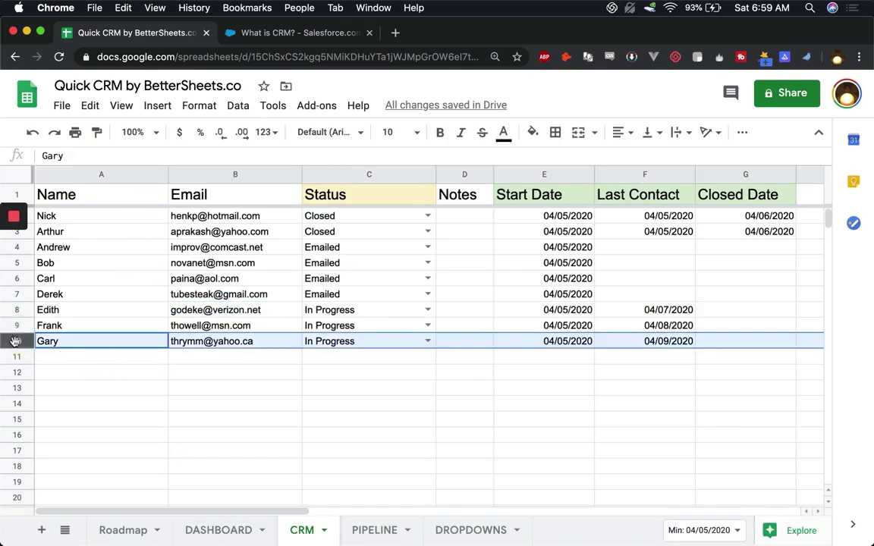
left_click_drag(17, 341, 15, 303)
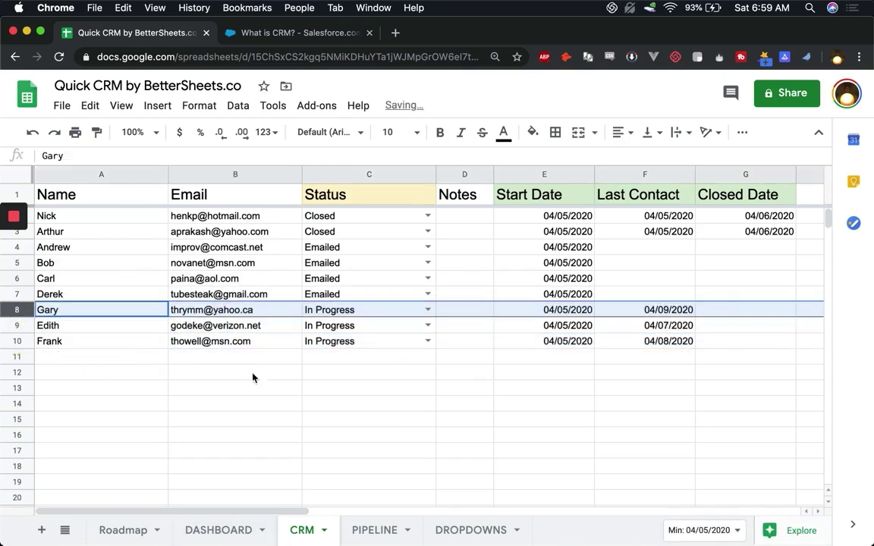
left_click(226, 542)
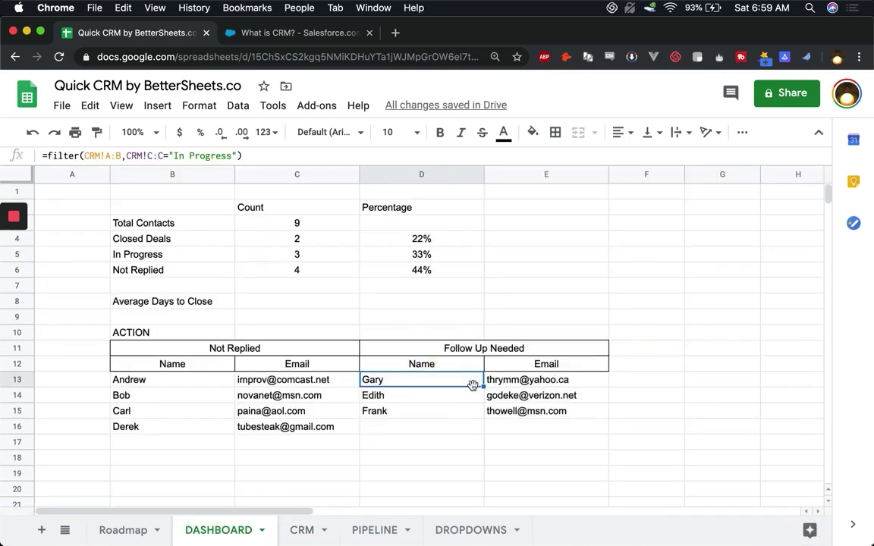
Step: Wrap the D13 filter in SORT by column 3 and extend its range to CRM!A:C: =sort(filter(CRM!A:C,CRM!C:C="In Progress"),3)
double_click(446, 382)
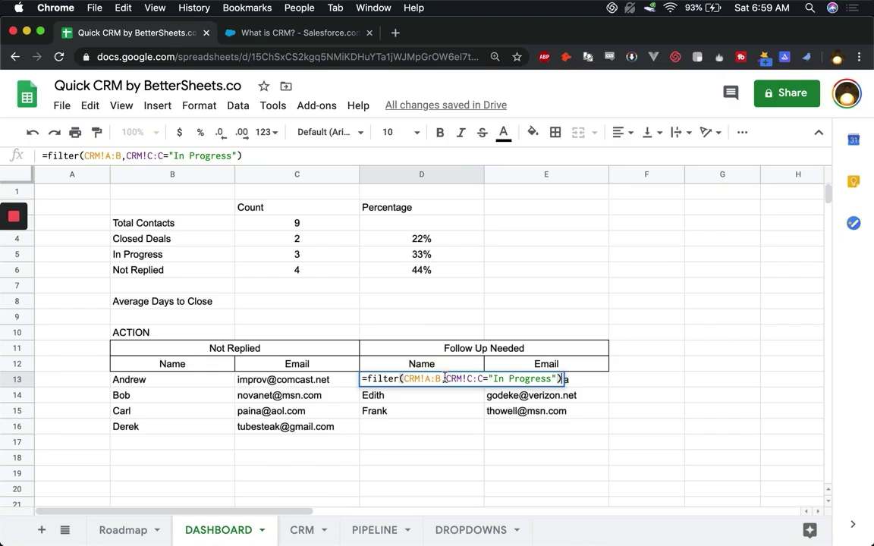
left_click(364, 379)
type("sort(")
key("End")
type(",")
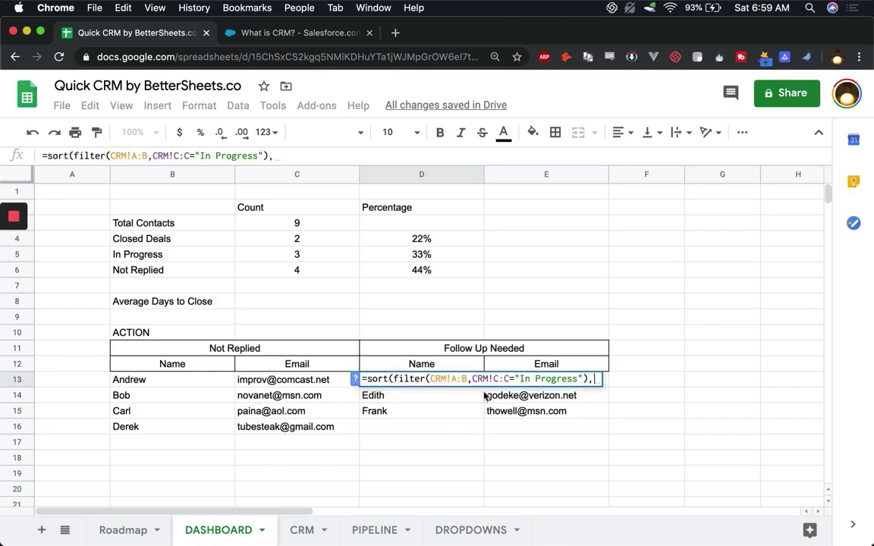
left_click(468, 379)
key("BackSpace")
type("C")
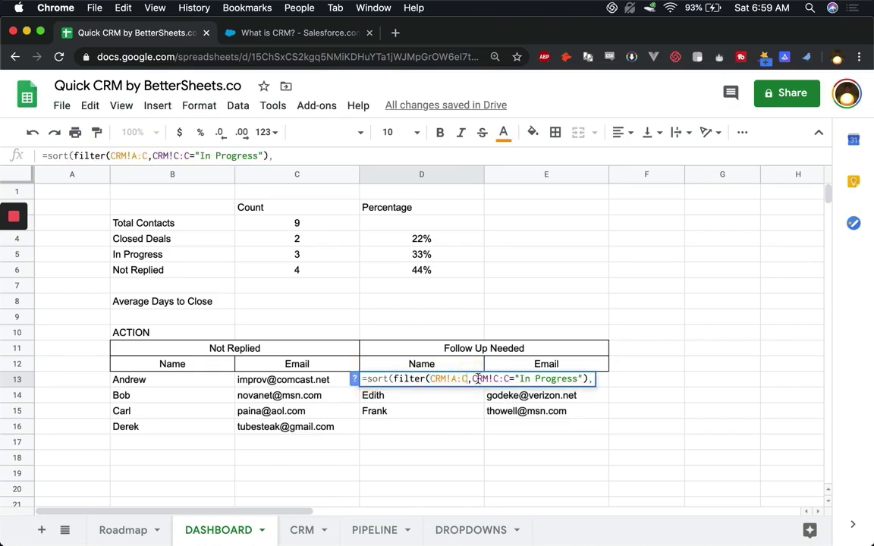
left_click(591, 380)
type("3")
key("Return")
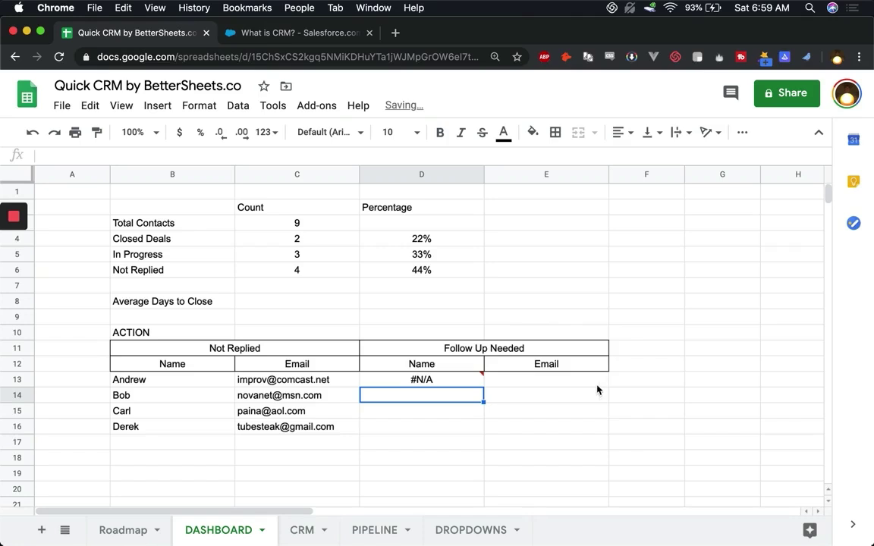
Step: Complete the SORT formula in D13 with an is_ascending argument following sort column 3
left_click(478, 368)
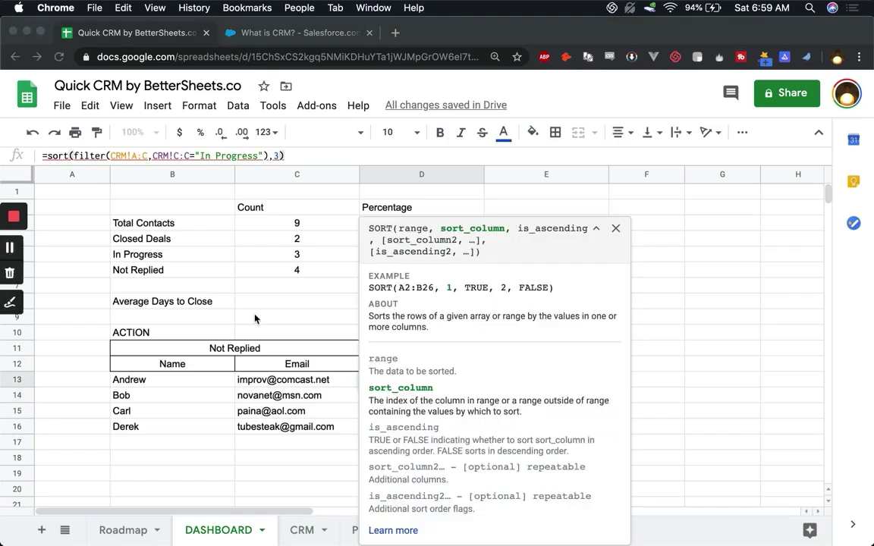
left_click(255, 318)
left_click(341, 412)
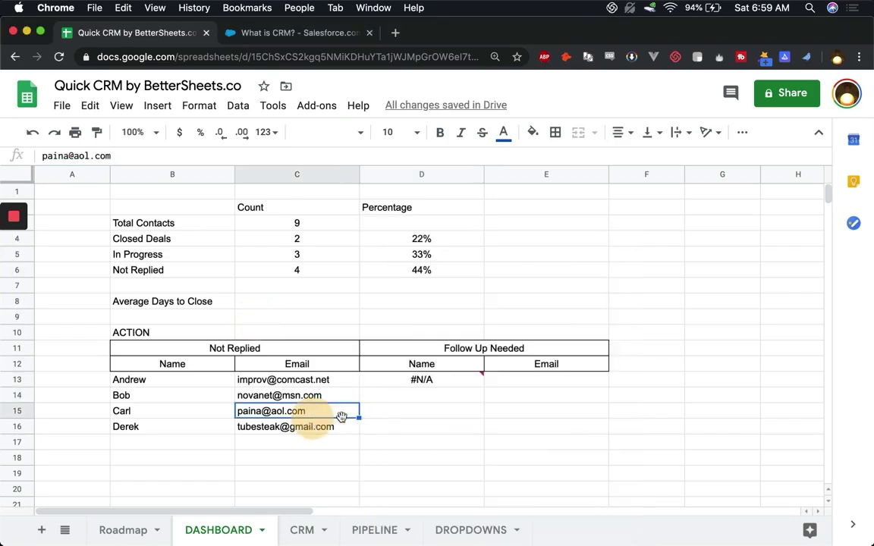
double_click(419, 379)
left_click(592, 377)
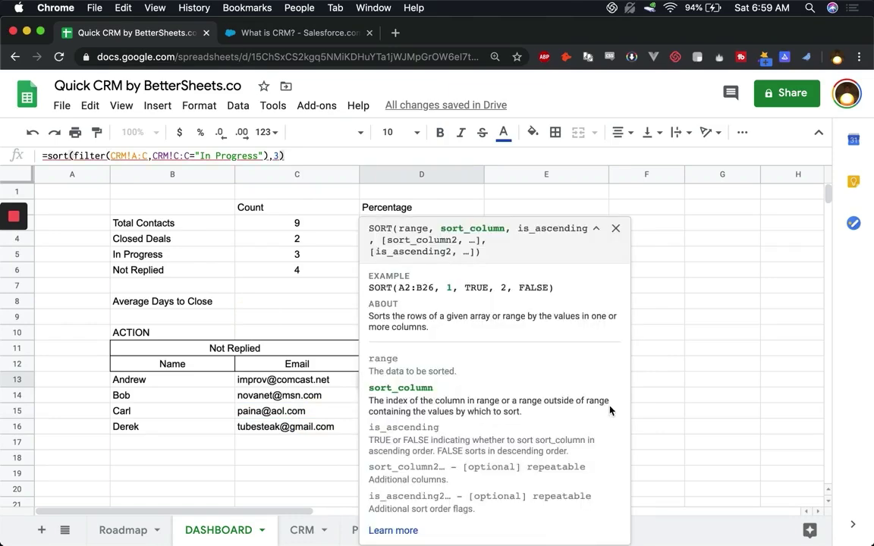
key("Return")
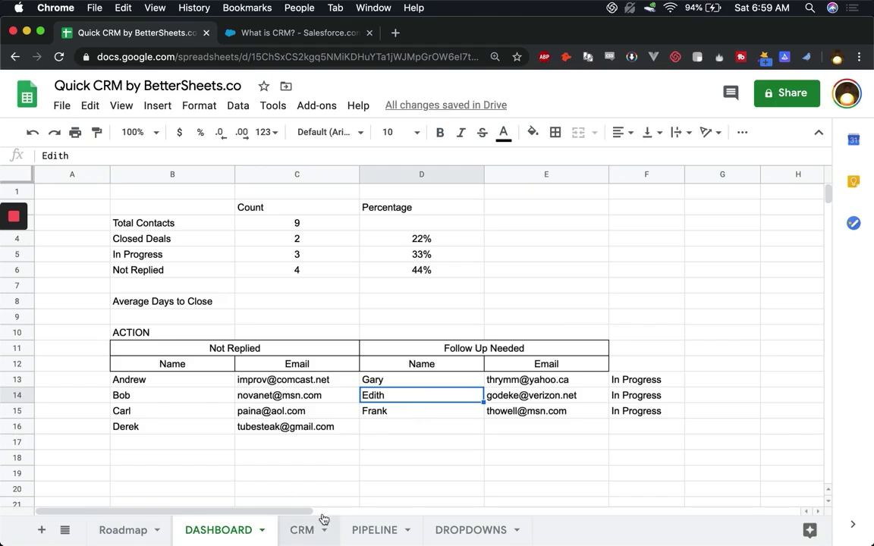
Step: Extend the D13 filter range to CRM!A:F and set the sort's is_ascending argument to FALSE
left_click(446, 378)
double_click(445, 377)
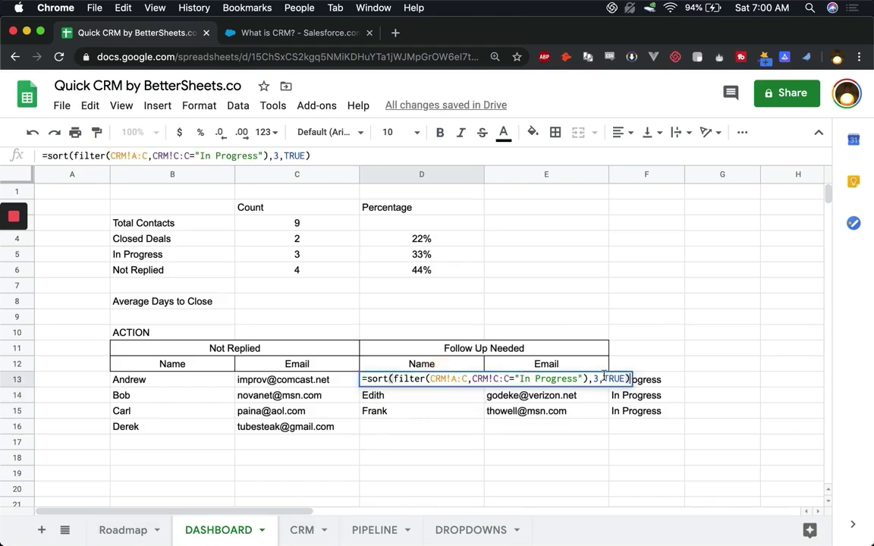
left_click(603, 377)
double_click(610, 377)
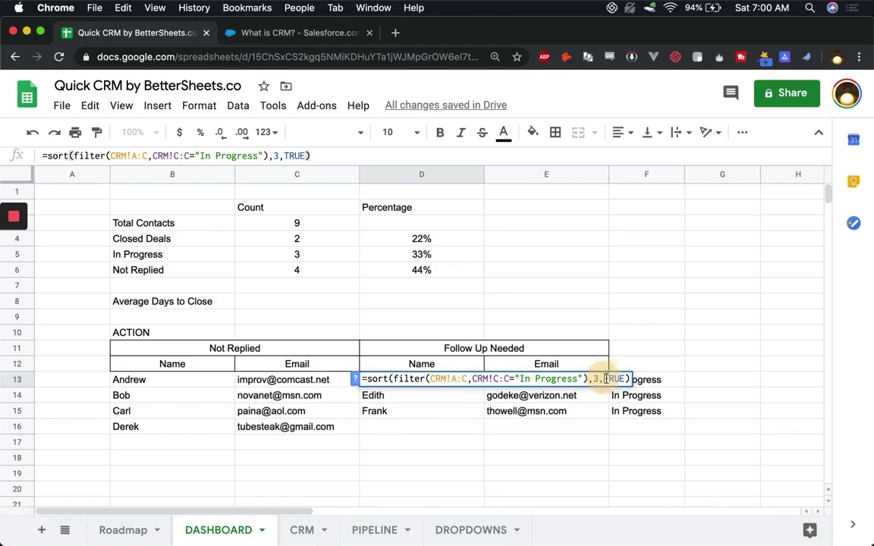
type("FALSE")
left_click(456, 376)
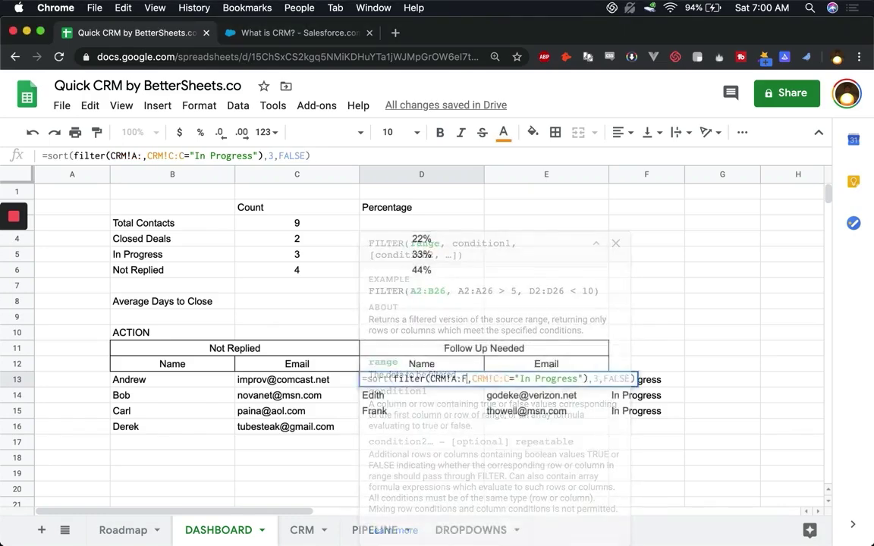
key("Return")
Step: Check the Last Contact dates in the Follow Up Needed list and change the D13 sort column to 6
scroll(532, 427, "right", 2)
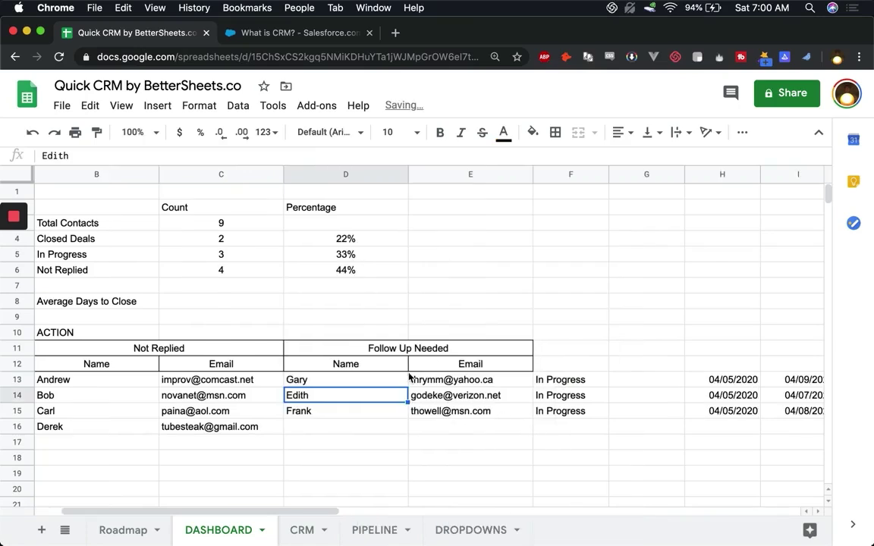
scroll(665, 407, "right", 2)
left_click(672, 379)
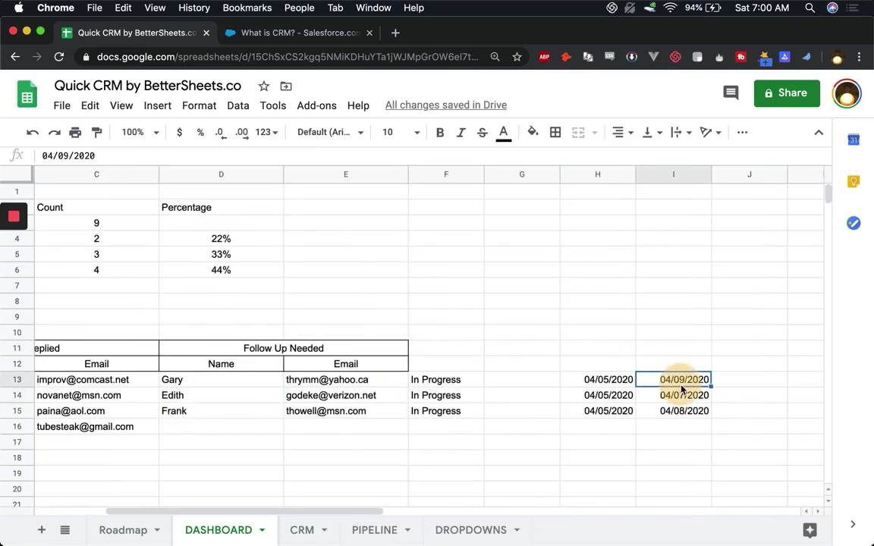
double_click(219, 378)
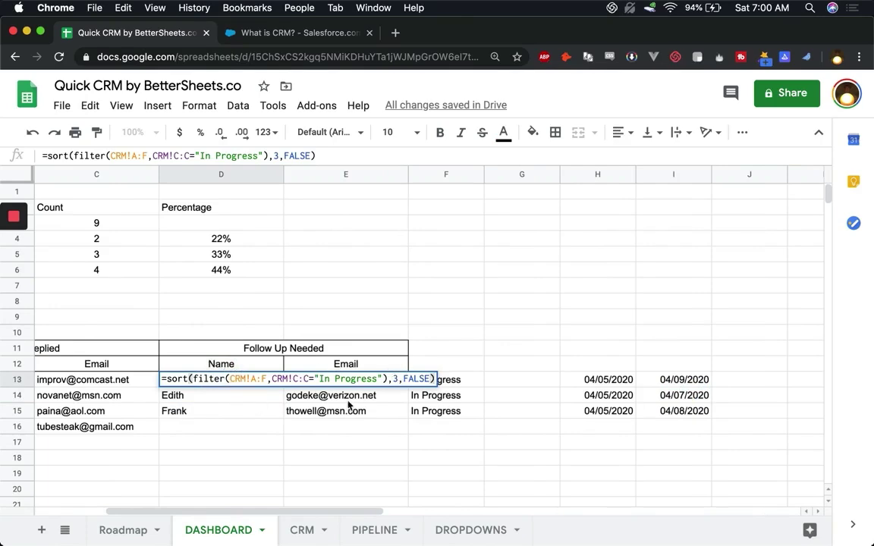
left_click(395, 379)
type("6")
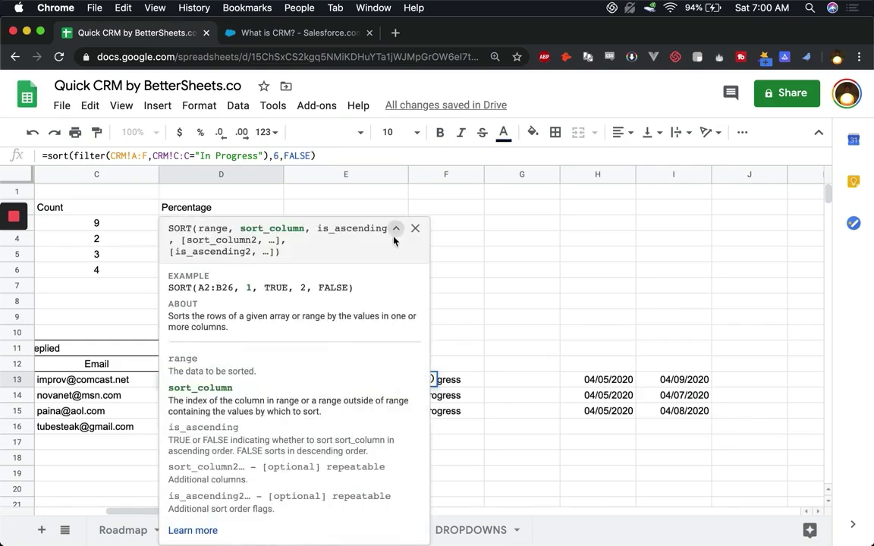
left_click(415, 229)
left_click_drag(402, 379, 432, 378)
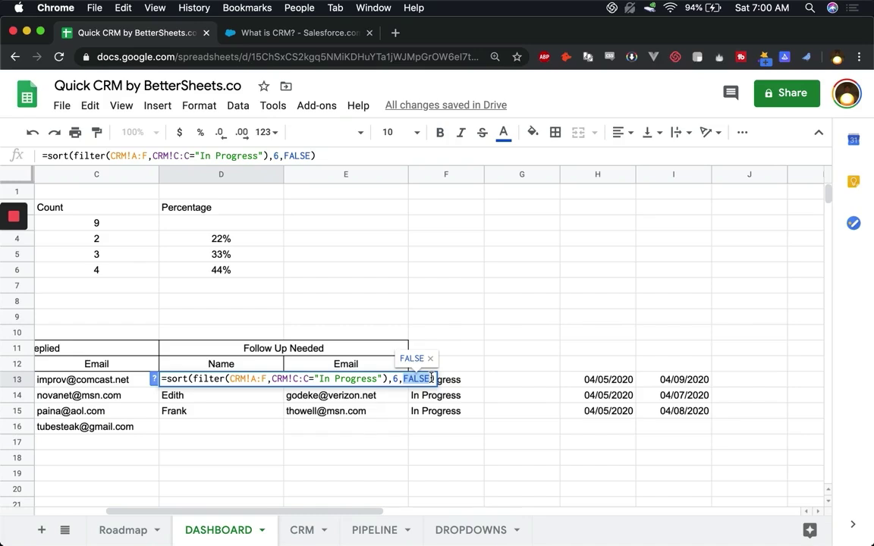
key("Return")
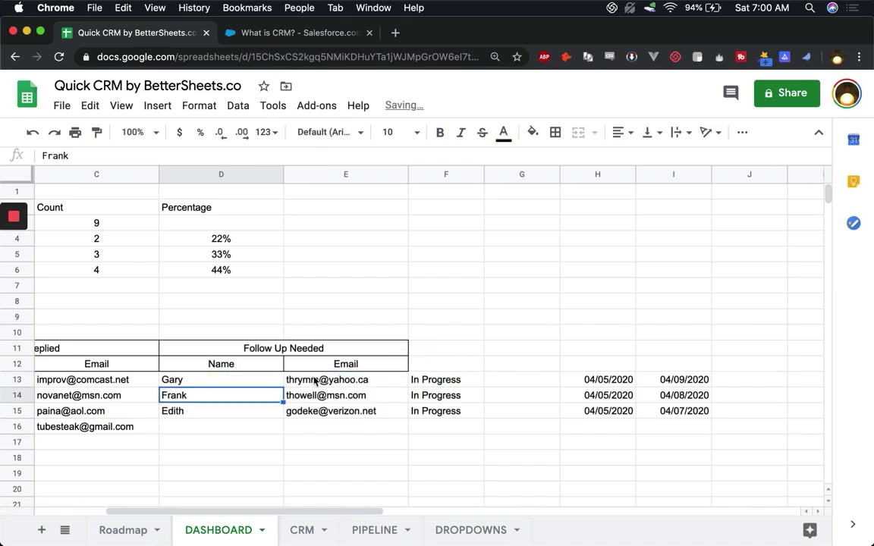
Step: Set the is_ascending argument in the D13 SORT formula to TRUE
left_click(232, 379)
double_click(268, 378)
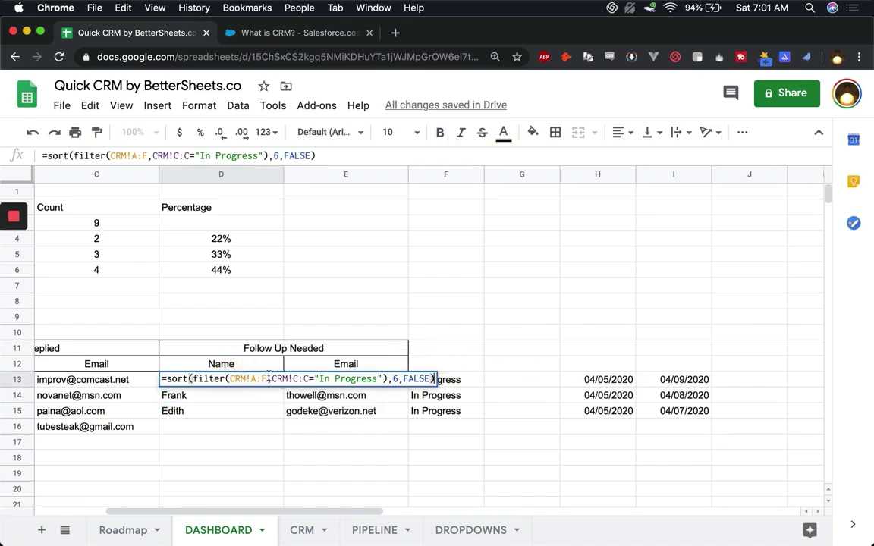
type("TRUE")
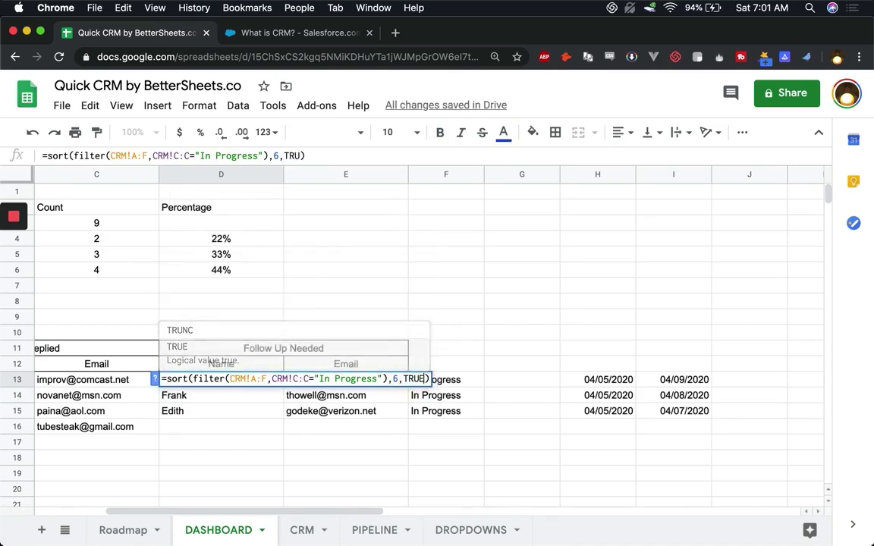
key("Return")
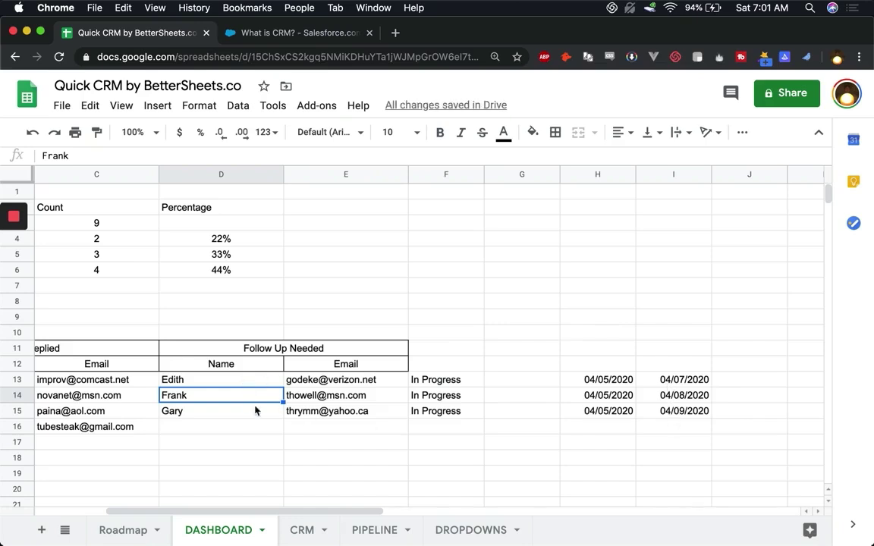
Step: Copy the Status, Notes, Start Date and Last Contact headers from the CRM sheet and return to the DASHBOARD sheet
left_click(123, 529)
left_click(293, 531)
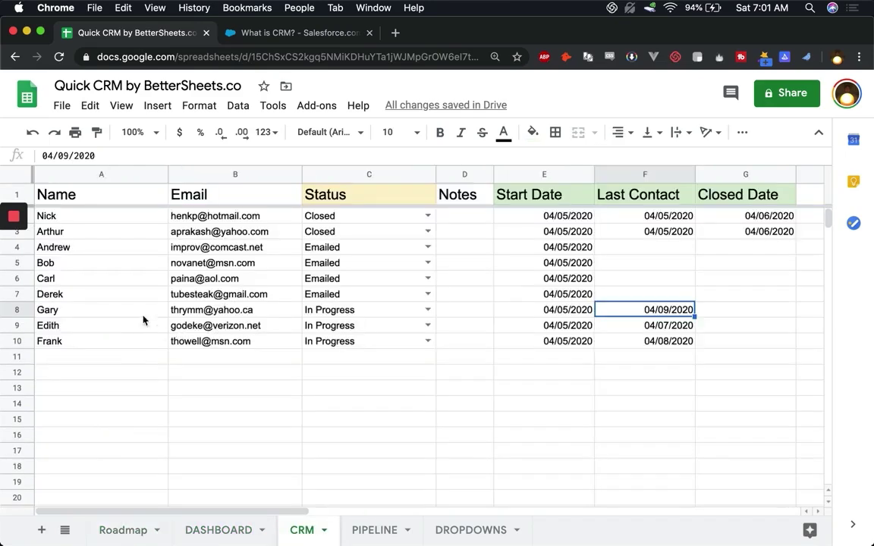
left_click(219, 529)
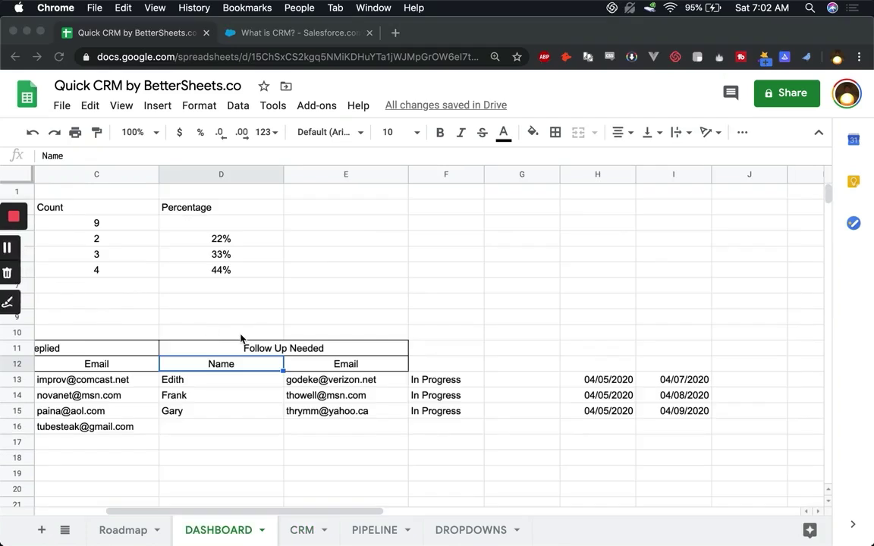
left_click(227, 364)
type("Status\tNotes\tStart Date\tLast Contact")
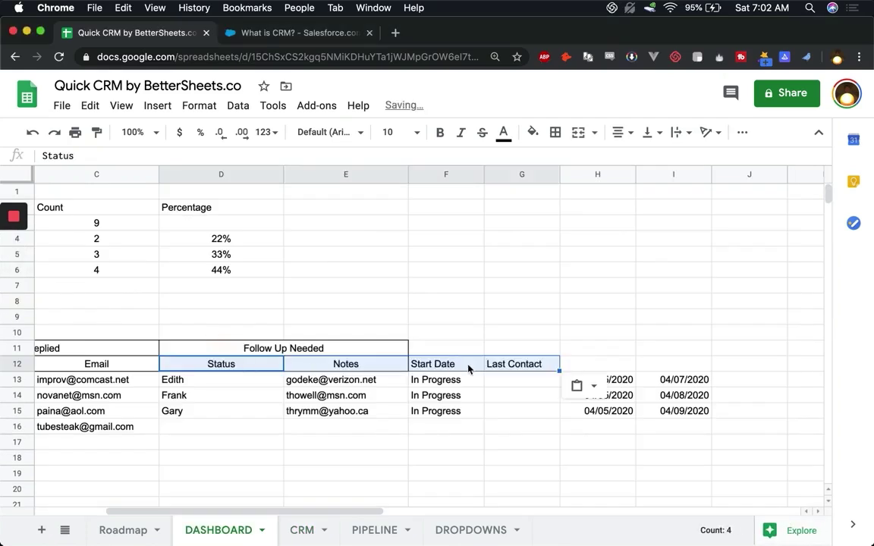
key("super+z")
Step: Paste the Status, Notes, Start Date and Last Contact headers into F12:I12 of the DASHBOARD sheet
left_click(443, 364)
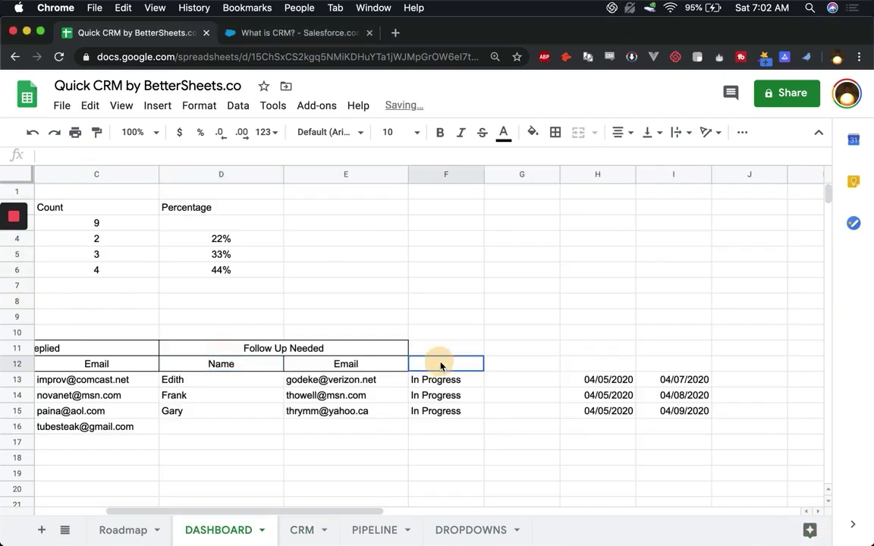
type("Status\tNotes\tStart Date\tLast Contact")
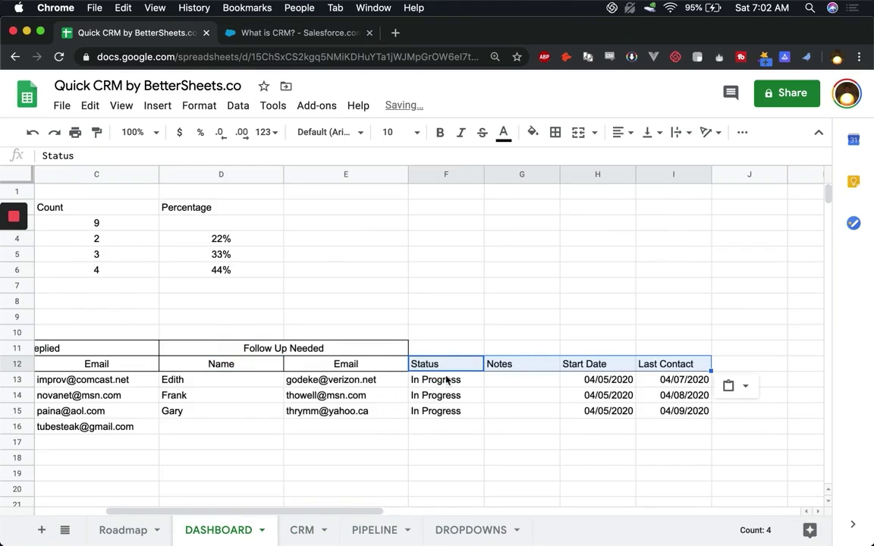
Step: Apply all borders to the Follow Up Needed header cells from Name to Last Contact in D12:I12
left_click(242, 351)
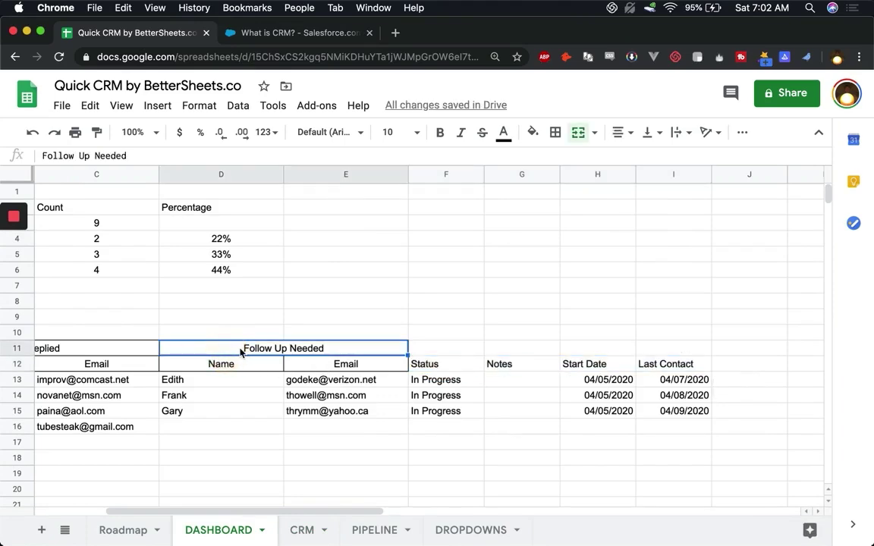
left_click_drag(231, 364, 666, 367)
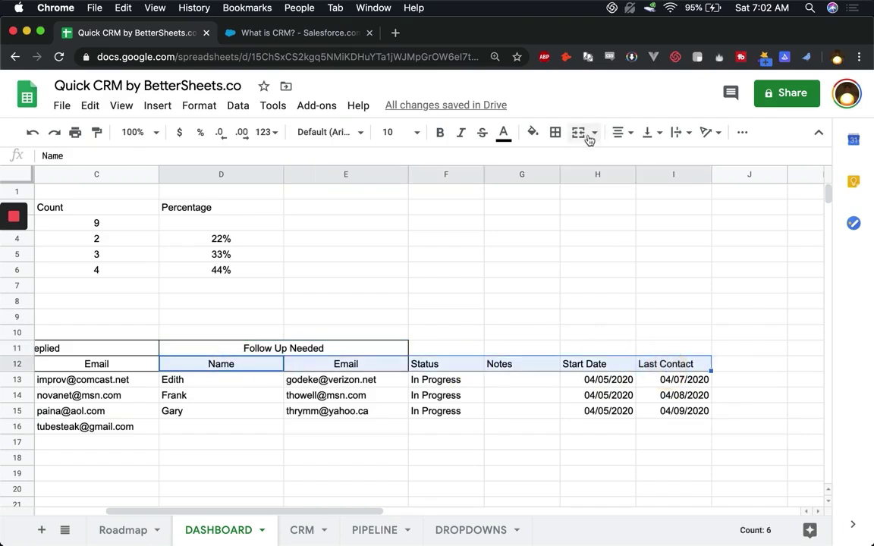
left_click(555, 132)
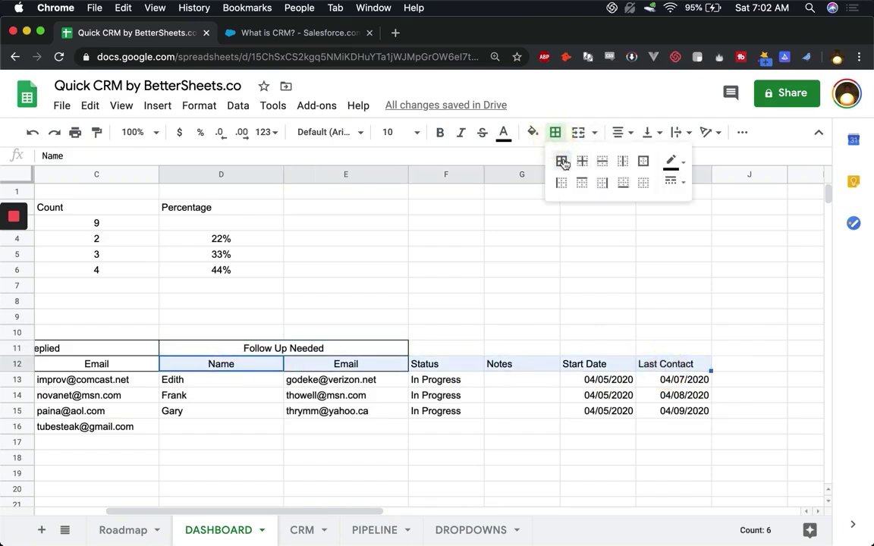
left_click(561, 161)
left_click(288, 365)
Step: Review the Not Replied names and emails and the Last Contact order of the Follow Up Needed list
scroll(220, 375, "left", 3)
left_click_drag(147, 383, 148, 459)
left_click_drag(253, 381, 263, 431)
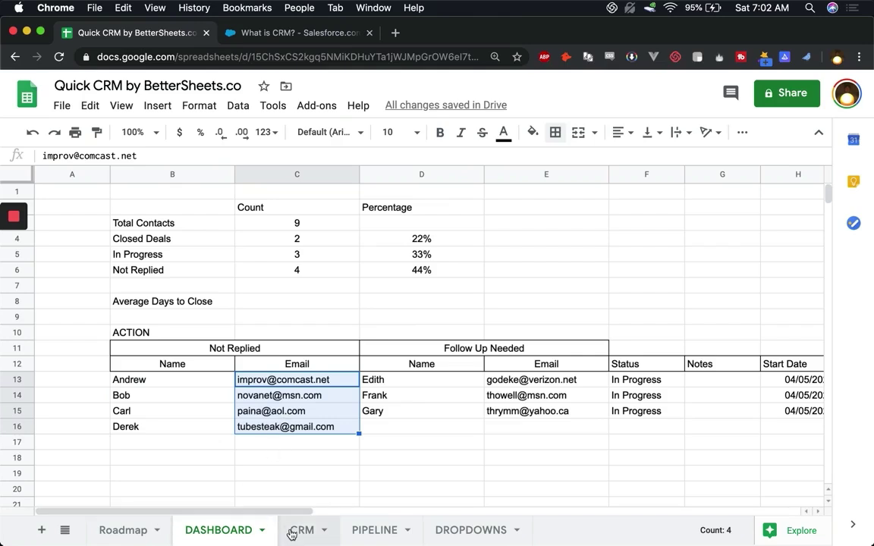
scroll(396, 420, "right", 2)
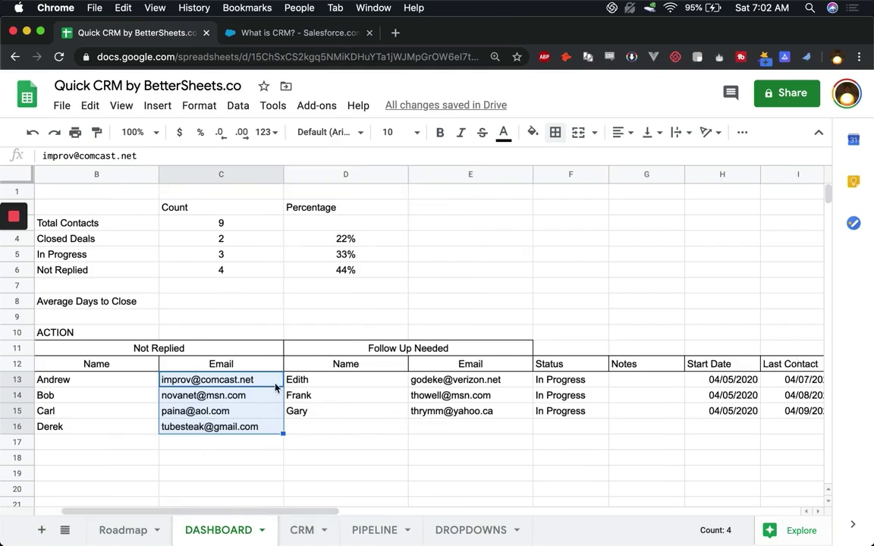
left_click(336, 381)
scroll(364, 381, "right", 3)
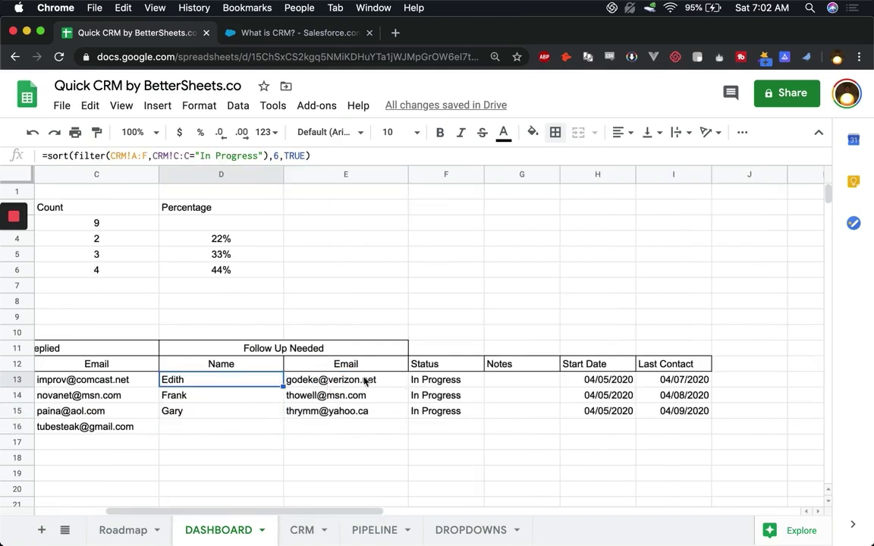
left_click(680, 383)
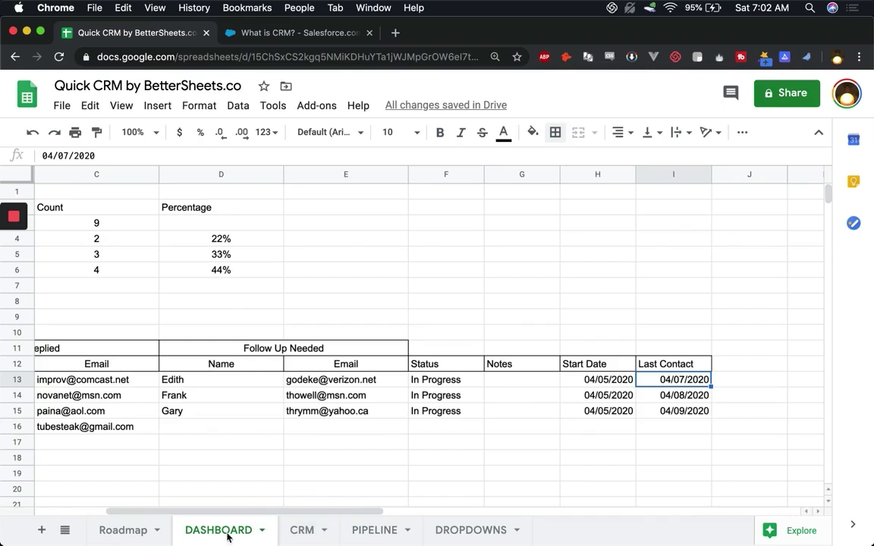
Step: Mark Dashboard as done in the Roadmap sheet's Create checklist and review the Start Date, Last Contact and Closed Date entries
left_click(123, 529)
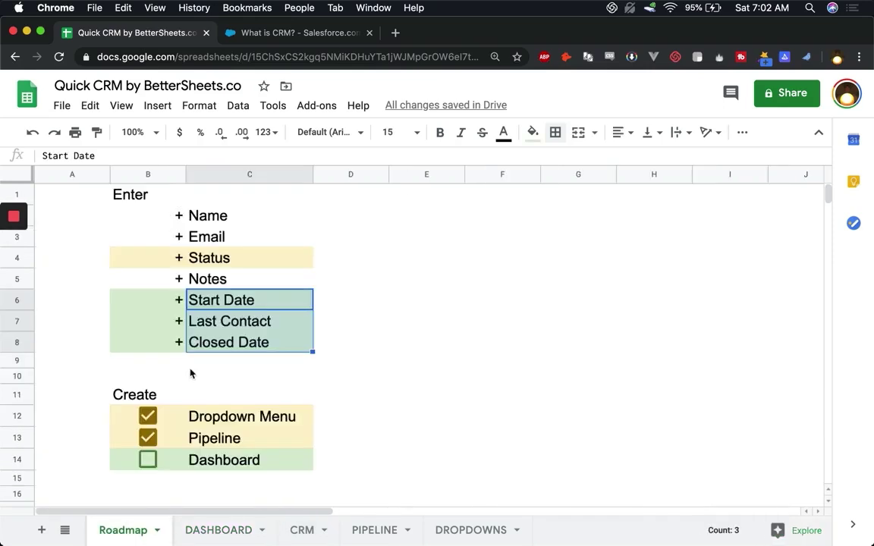
left_click(148, 460)
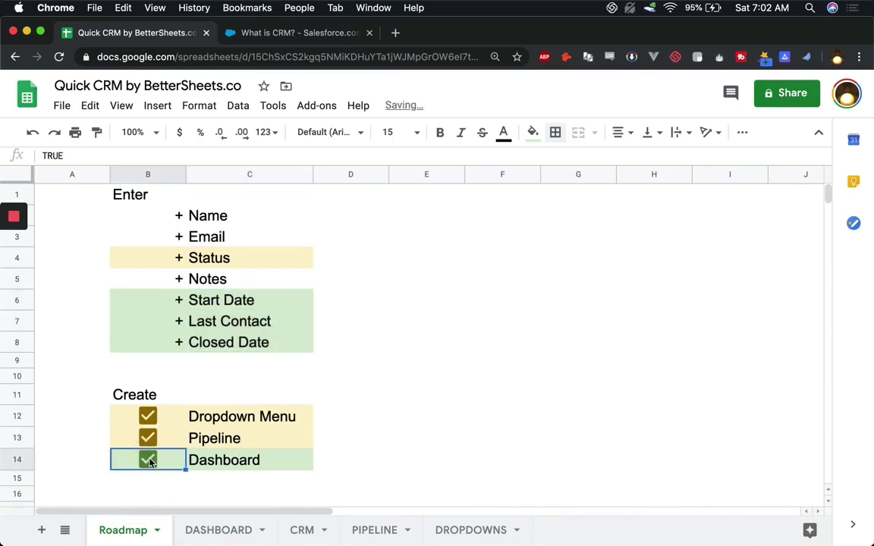
left_click(214, 302)
left_click(220, 326)
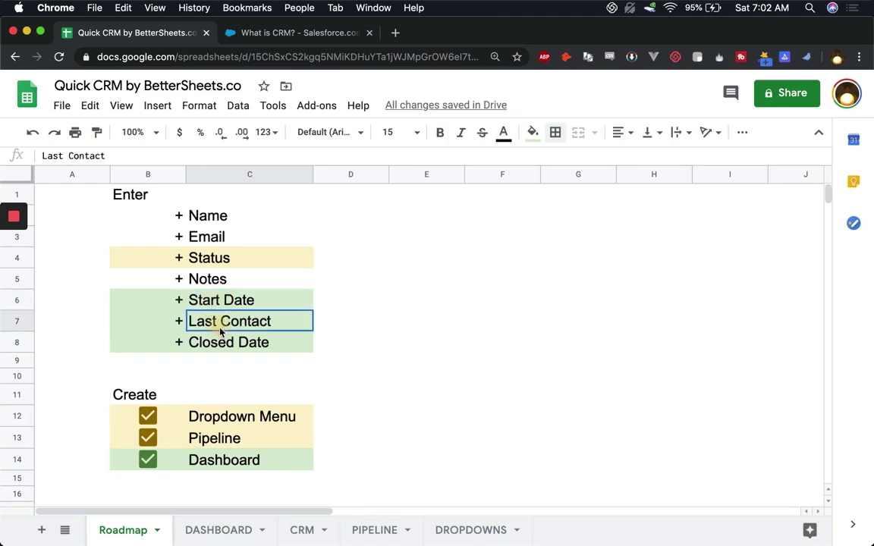
left_click(221, 345)
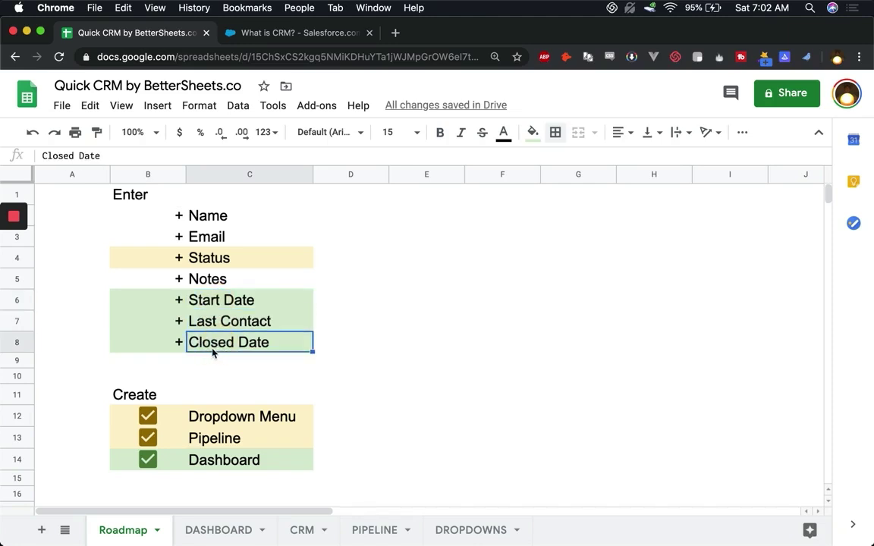